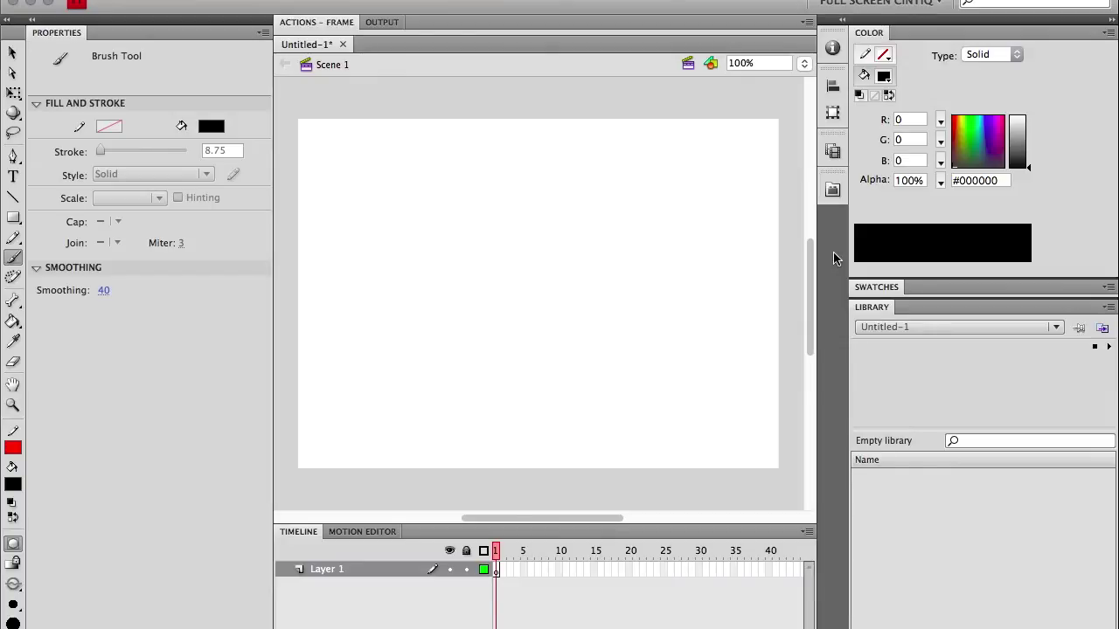
Step: Draw a black zigzag with the Brush tool and a red zigzag above it with the Pencil tool
key("y")
key("b")
mouse_move(699, 264)
left_mouse_down()
mouse_move(507, 291)
mouse_move(510, 424)
left_mouse_up()
key("y")
mouse_move(559, 177)
left_mouse_down()
mouse_move(393, 215)
mouse_move(439, 271)
left_mouse_up()
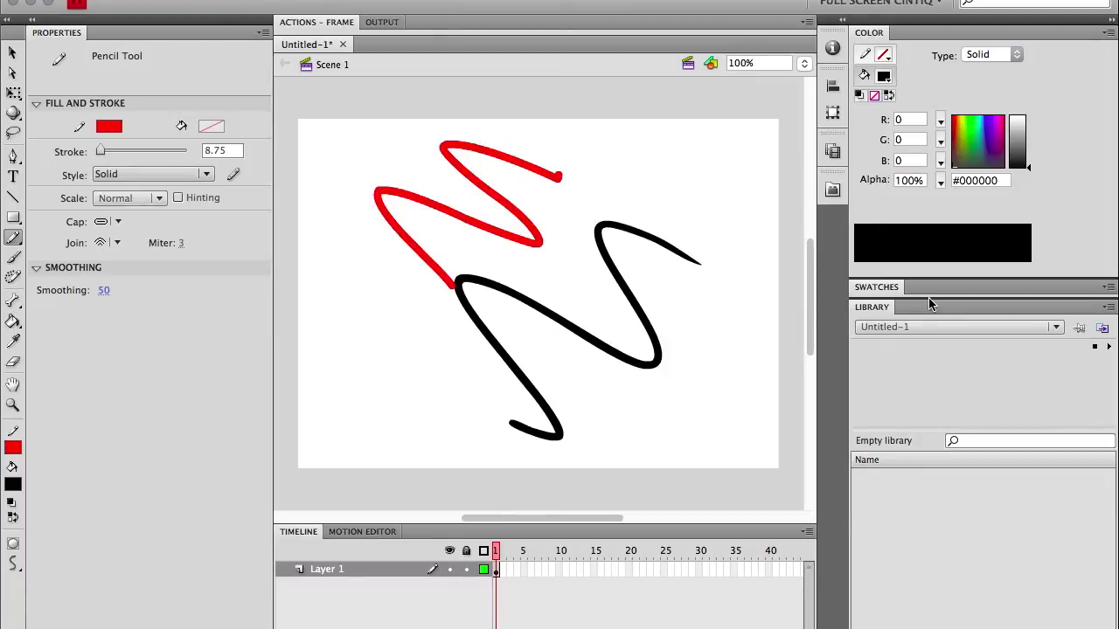
Step: Compare the stroke properties of the Brush and Pencil tools and examine the available brush sizes
left_click(13, 257)
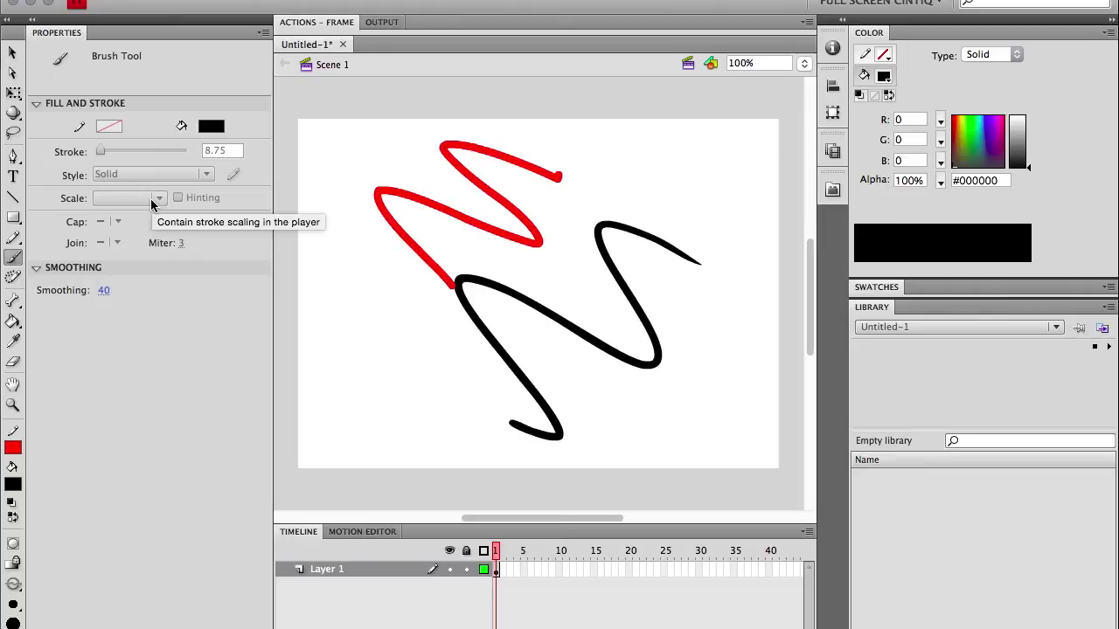
left_click(13, 237)
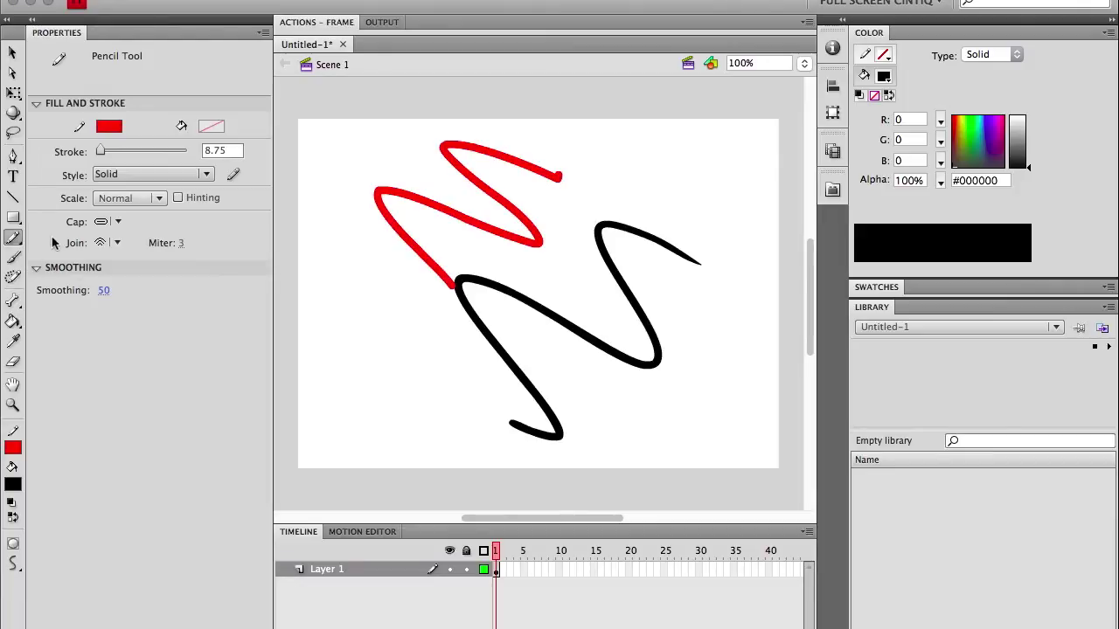
left_click(13, 257)
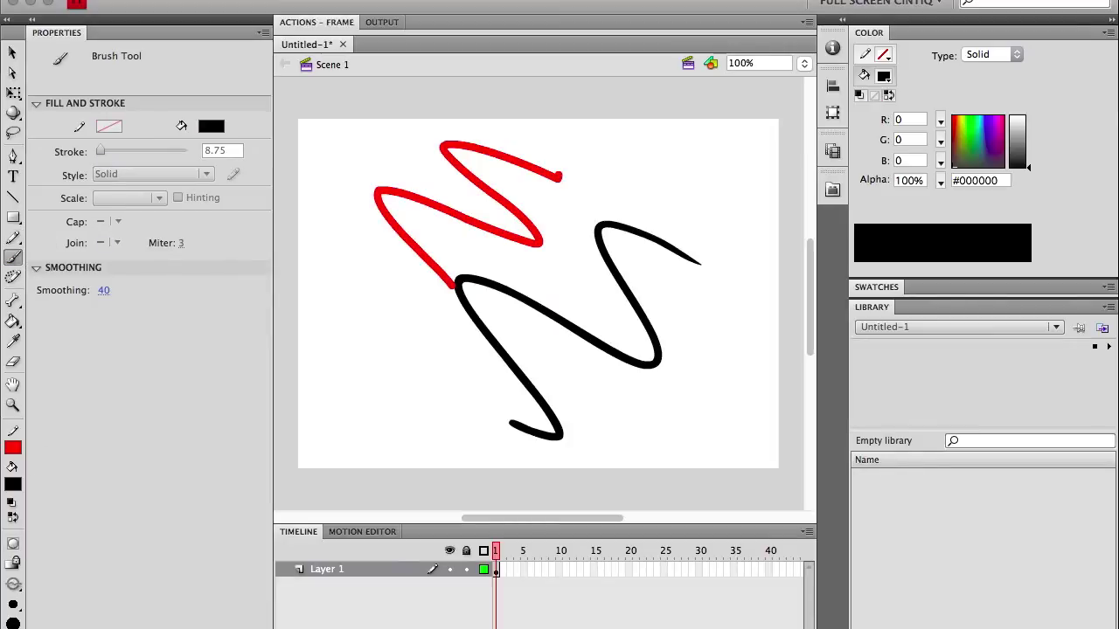
left_click(14, 604)
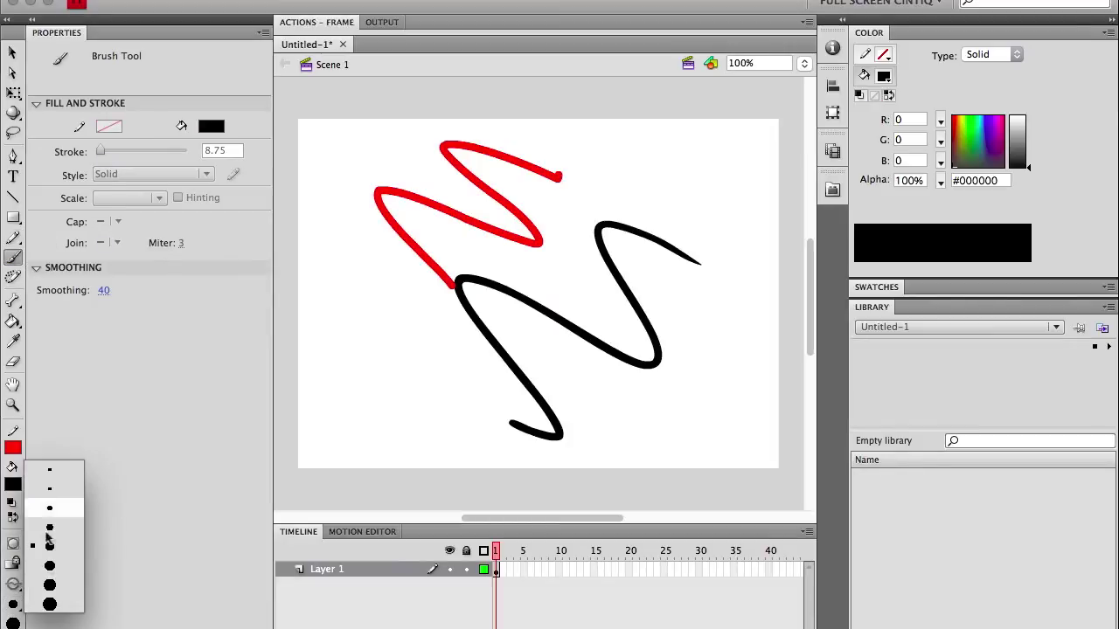
left_click(49, 585)
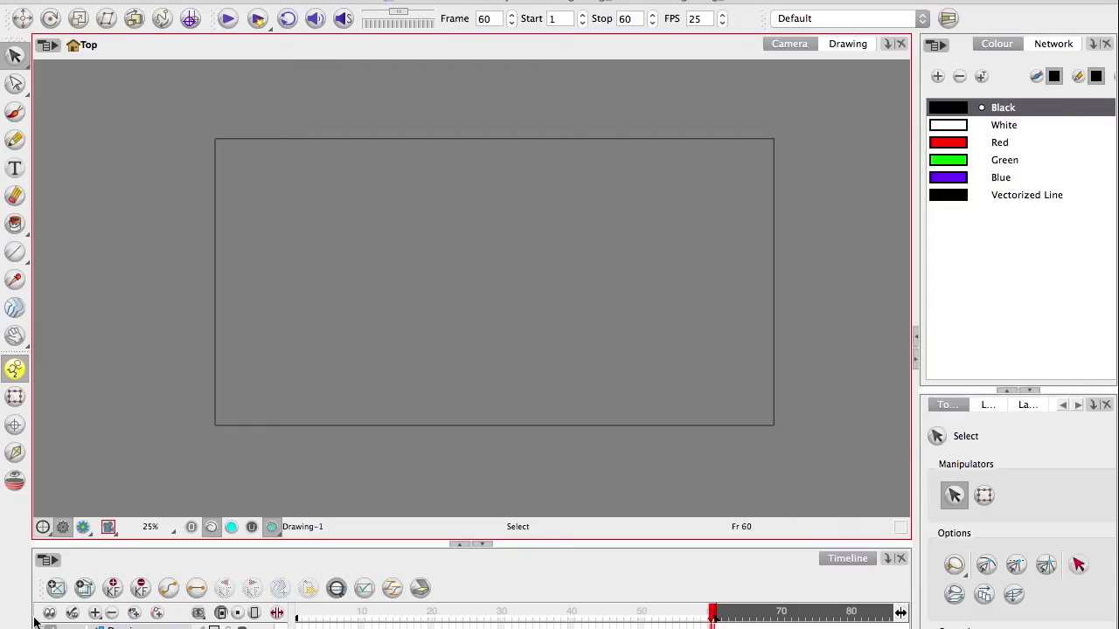
Step: Switch to Toon Boom Harmony, enlarge the tool properties area, and check the drawing's layer properties
left_click_drag(915, 387, 789, 382)
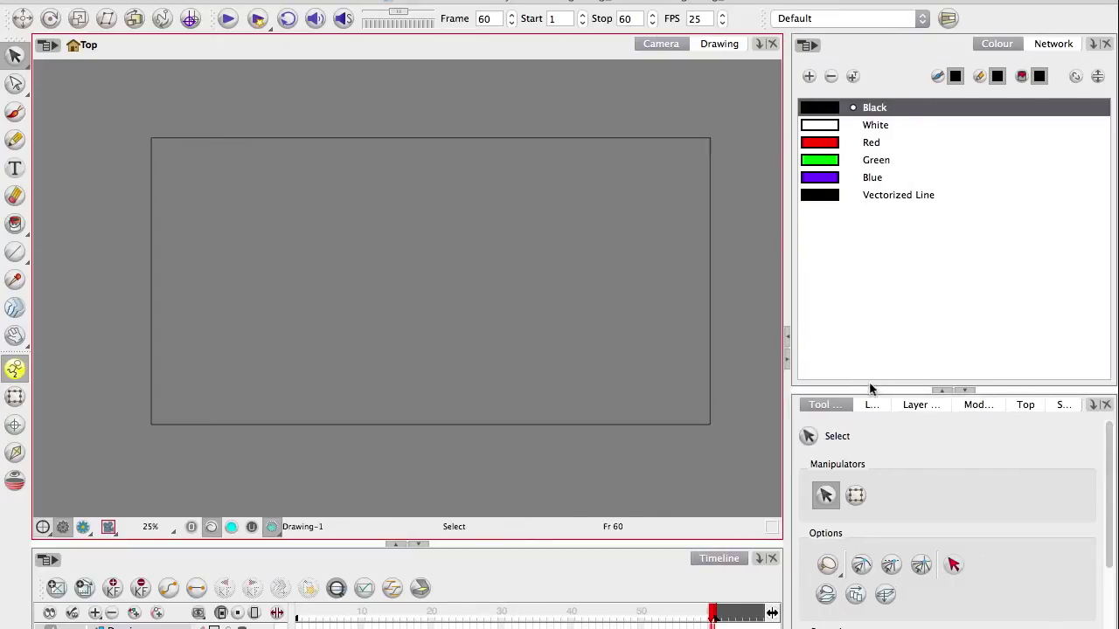
left_click_drag(868, 387, 848, 276)
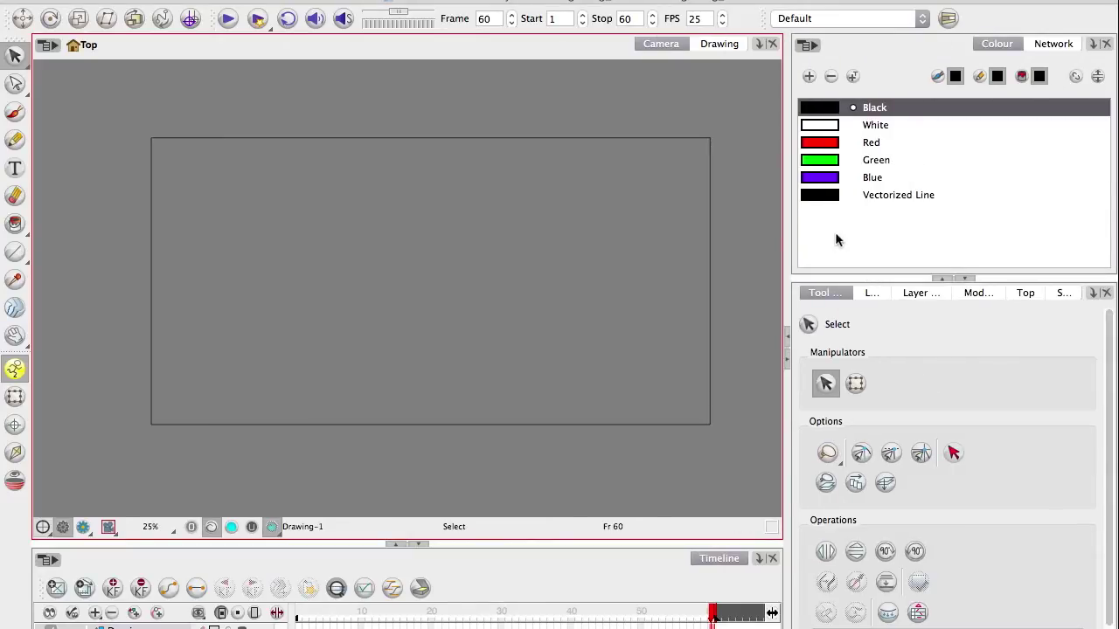
left_click(912, 293)
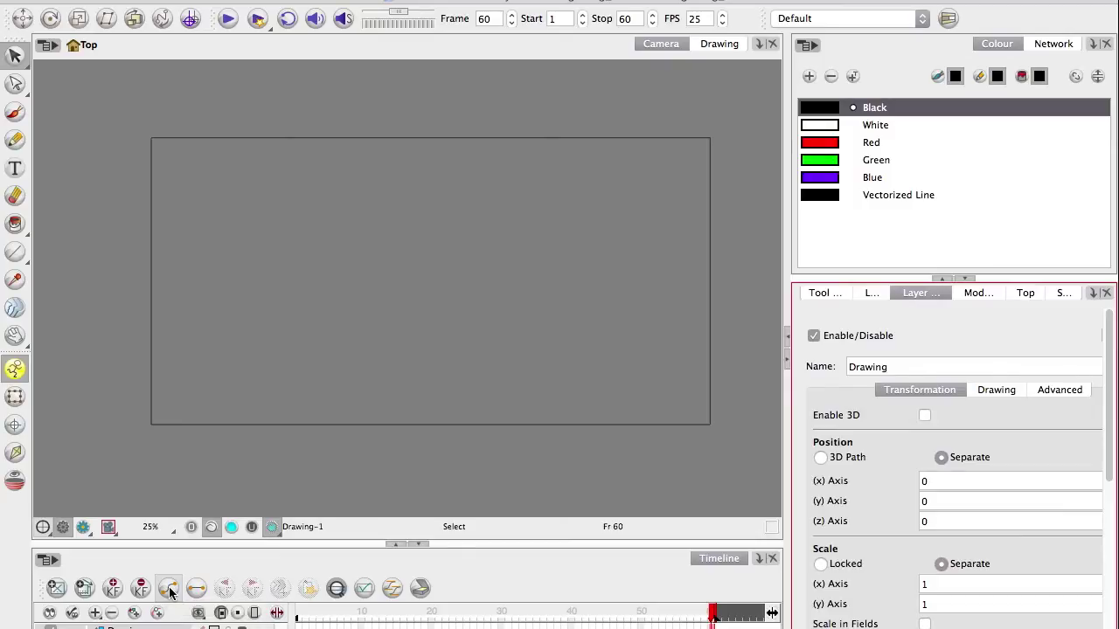
left_click(825, 292)
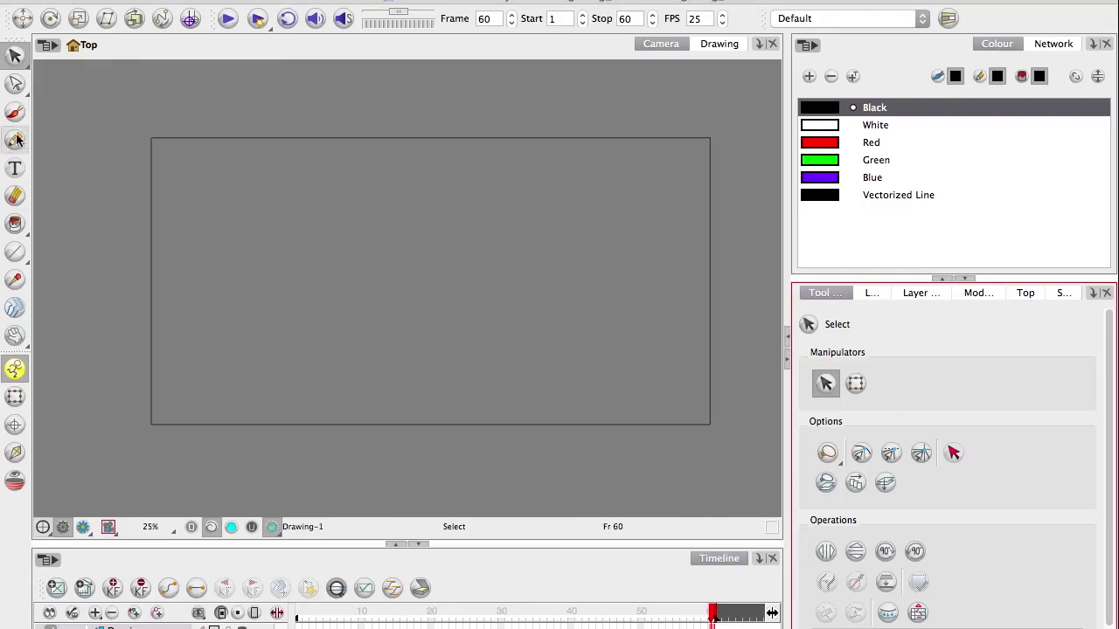
Step: Activate the Brush tool and add a colour card layer as a white background
left_click(17, 111)
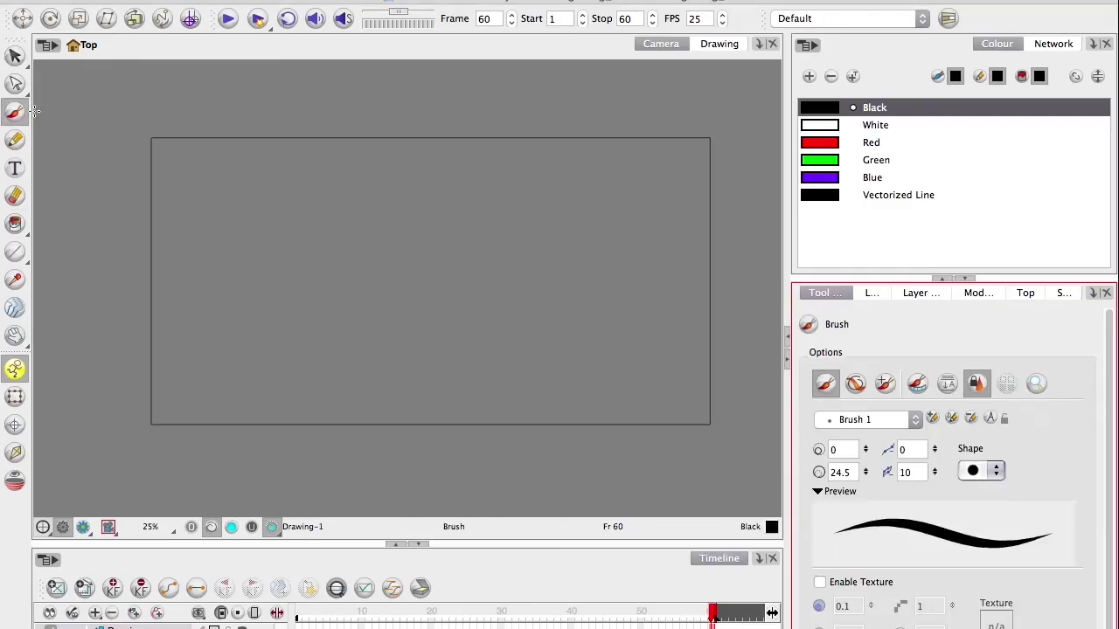
left_click(94, 614)
left_click(131, 569)
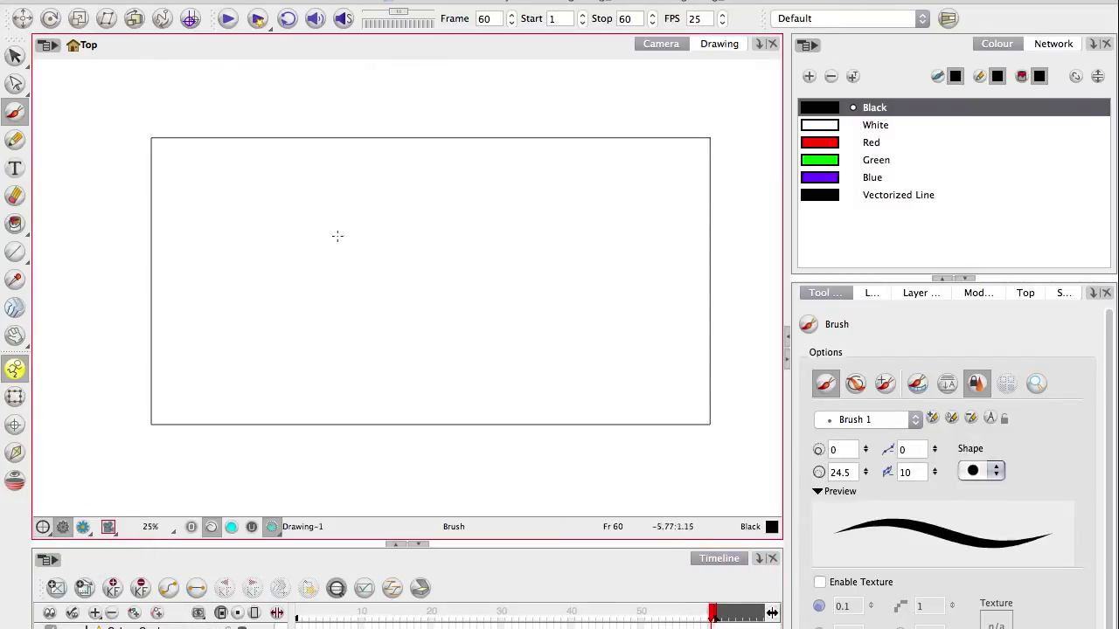
Step: Paint a horizontal leaf outline in black with the Brush tool, redoing the lower edge until it meets both tips
key("2")
key("space")
left_click_drag(310, 362, 244, 338)
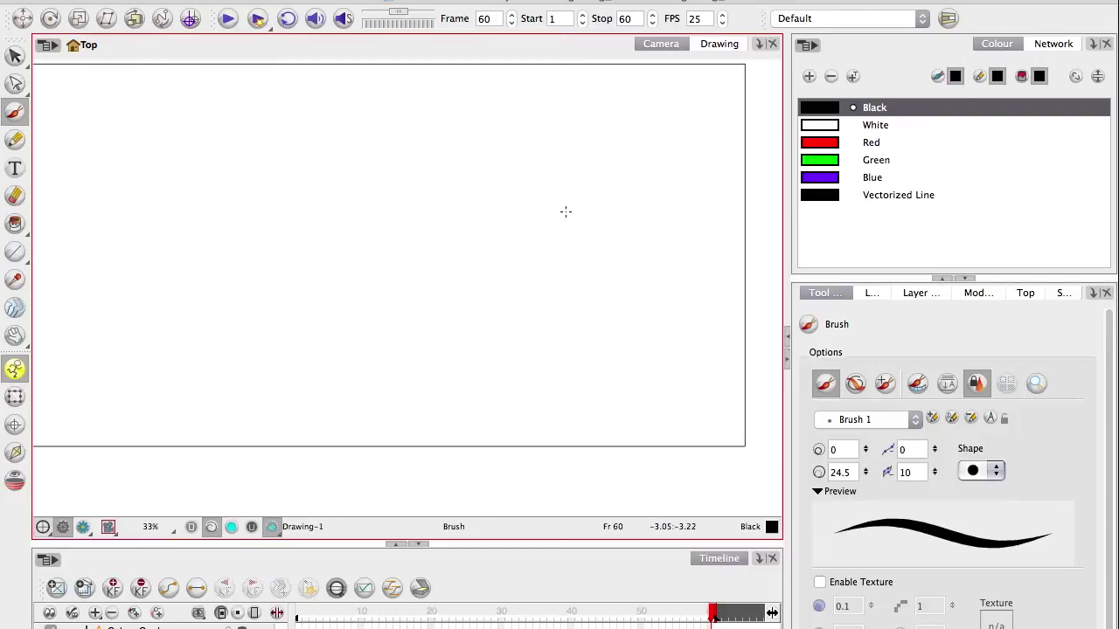
mouse_move(597, 232)
left_mouse_down()
mouse_move(464, 156)
mouse_move(239, 227)
mouse_move(449, 277)
mouse_move(563, 249)
mouse_move(586, 231)
left_mouse_up()
key("ctrl+z")
mouse_move(218, 208)
left_mouse_down()
mouse_move(286, 265)
mouse_move(509, 289)
mouse_move(599, 234)
mouse_move(443, 224)
left_mouse_up()
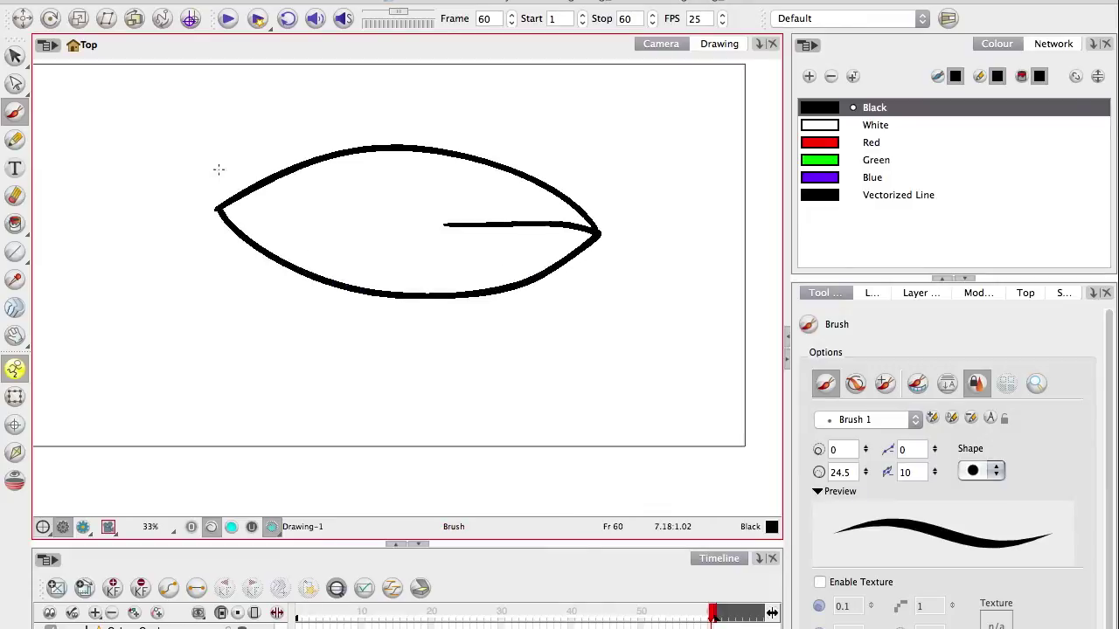
key("ctrl+z")
mouse_move(217, 210)
left_mouse_down()
mouse_move(317, 271)
mouse_move(526, 275)
mouse_move(597, 233)
left_mouse_up()
key("ctrl+z")
mouse_move(216, 210)
left_mouse_down()
mouse_move(248, 234)
mouse_move(467, 294)
mouse_move(597, 232)
left_mouse_up()
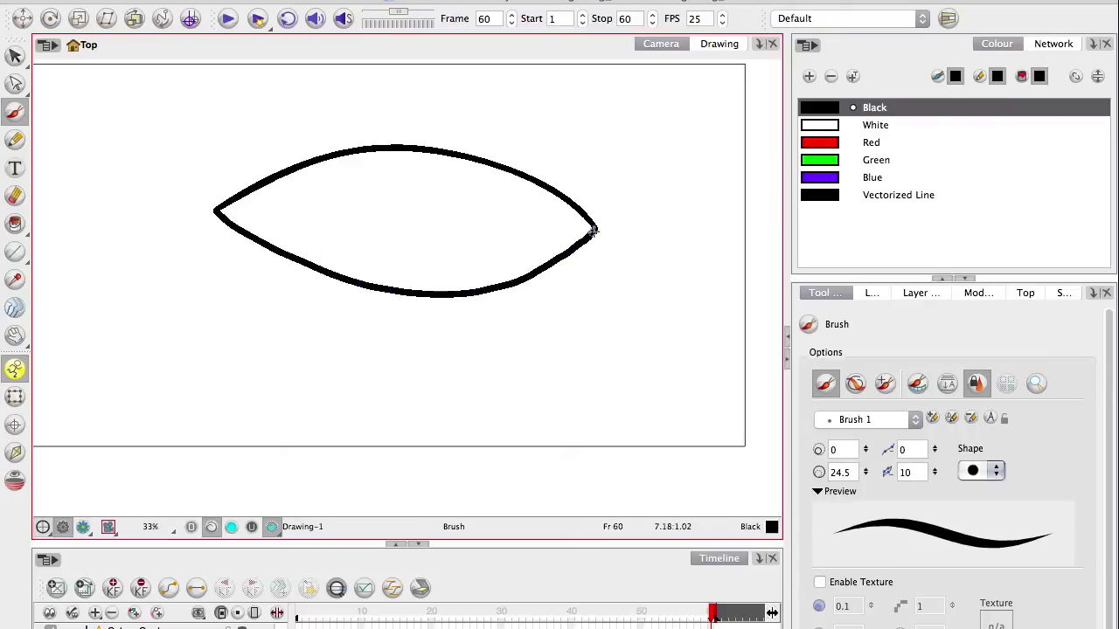
Step: Paint a central vein from the leaf's interior to its stem tip, with two pairs of side veins
key("2")
mouse_move(259, 178)
left_mouse_down()
mouse_move(648, 181)
mouse_move(687, 194)
left_mouse_up()
left_click_drag(354, 147, 446, 172)
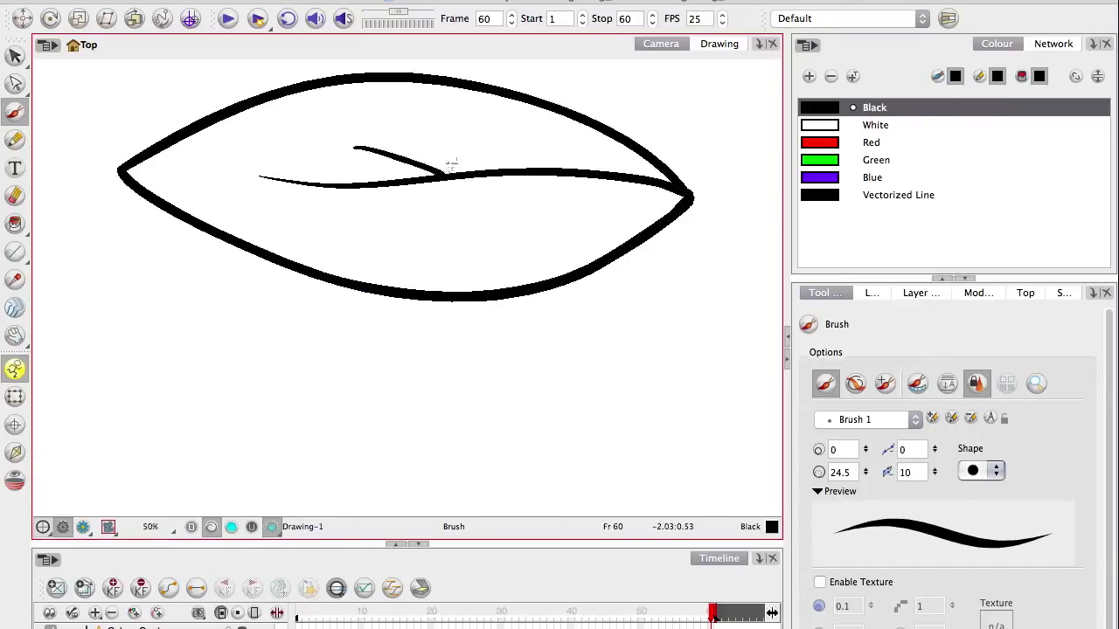
left_click_drag(485, 129, 560, 168)
left_click_drag(382, 203, 445, 175)
mouse_move(477, 249)
left_mouse_down()
mouse_move(536, 211)
mouse_move(559, 173)
left_mouse_up()
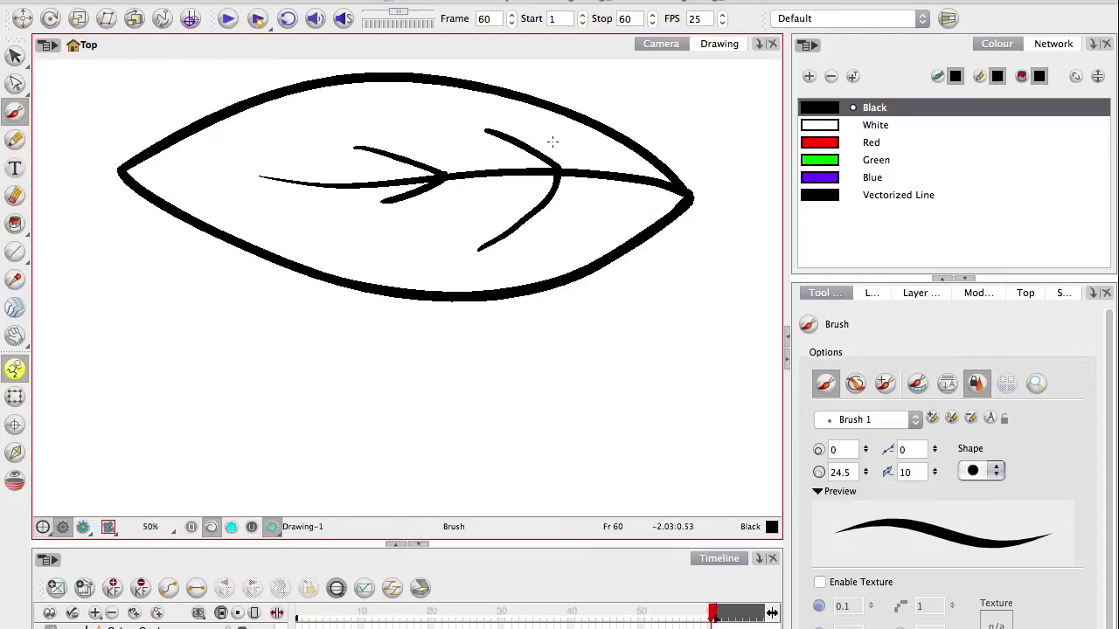
Step: Paint three long test strokes side by side next to the leaf, each at a closer zoom level
key("space")
left_click_drag(306, 319, 276, 327)
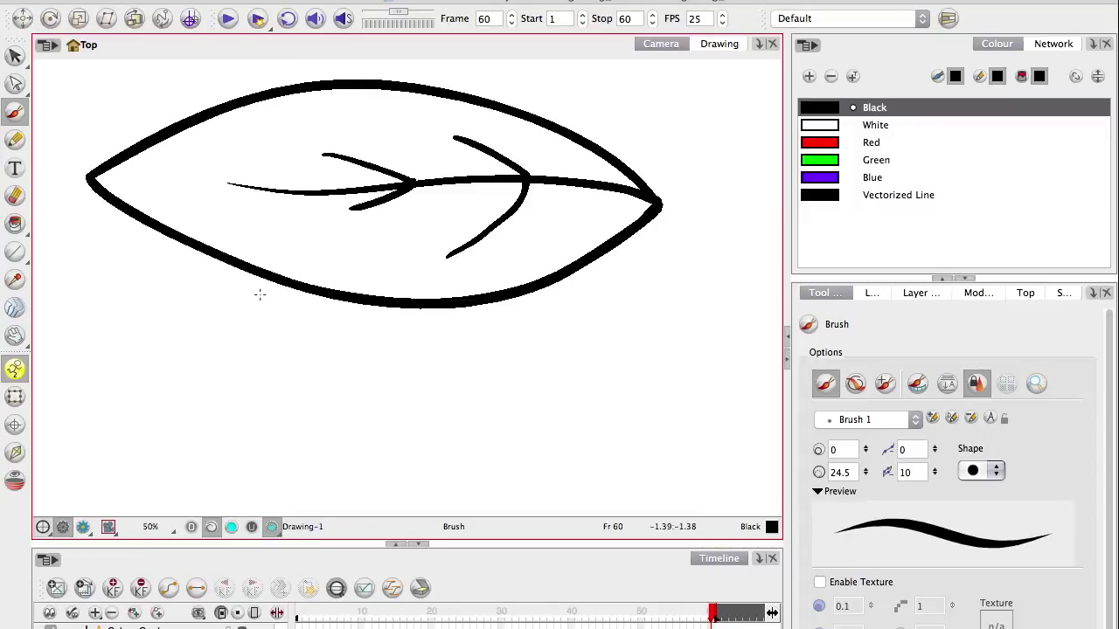
key("1")
key("1")
key("1")
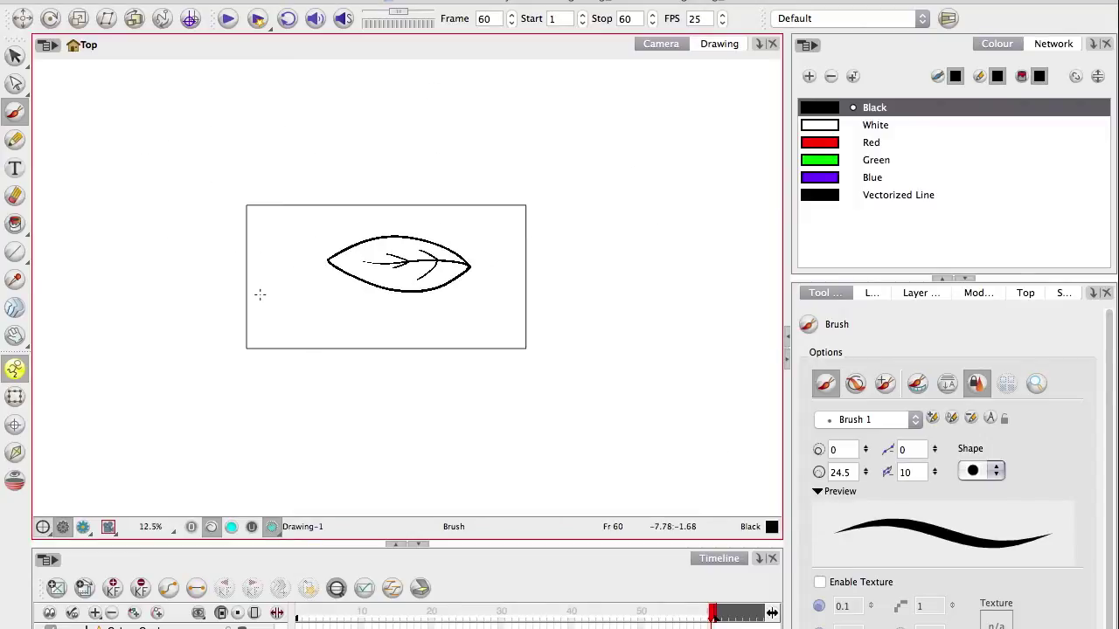
mouse_move(507, 222)
left_mouse_down()
mouse_move(493, 325)
mouse_move(255, 435)
left_mouse_up()
key("2")
key("2")
left_click_drag(474, 150, 416, 472)
key("2")
mouse_move(489, 87)
left_mouse_down()
mouse_move(450, 357)
mouse_move(416, 473)
left_mouse_up()
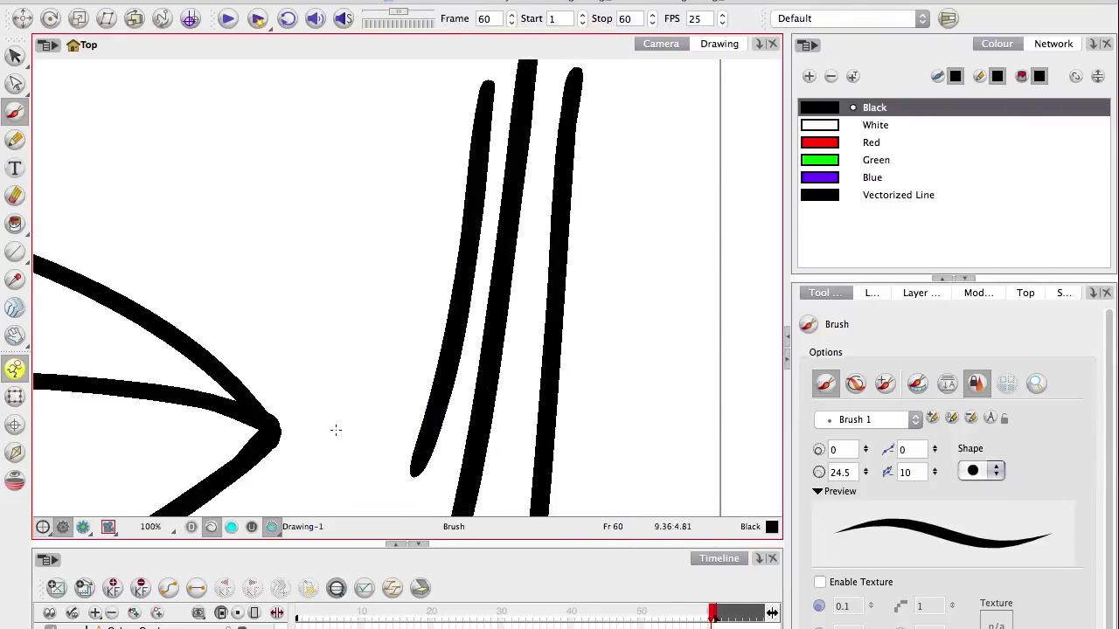
Step: Undo the three test strokes beside the leaf
key("ctrl+z")
key("ctrl+z")
key("ctrl+z")
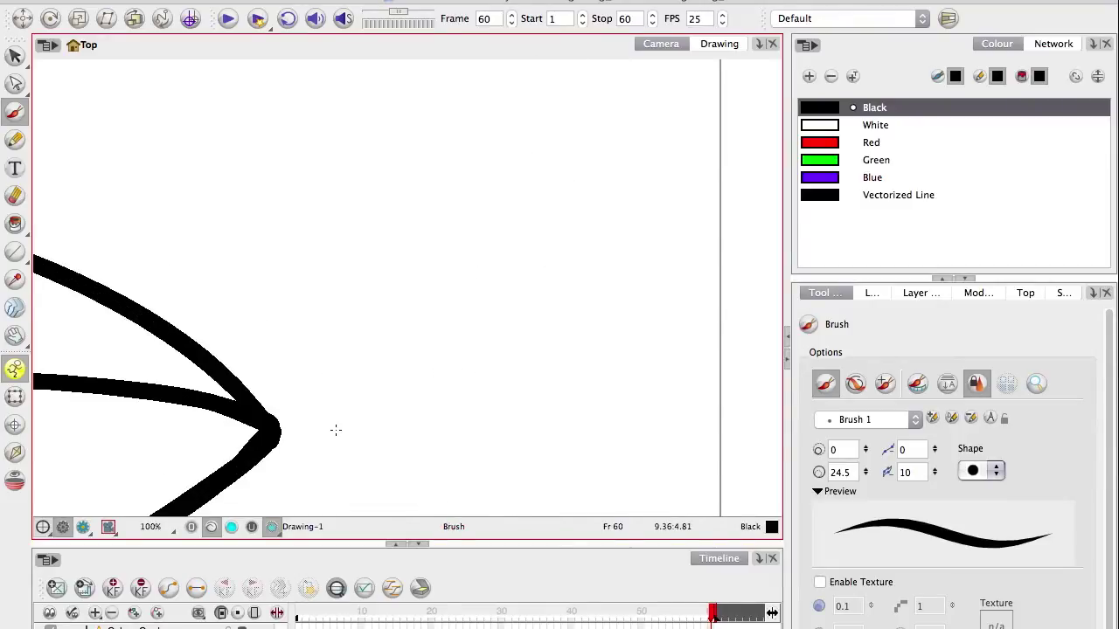
key("1")
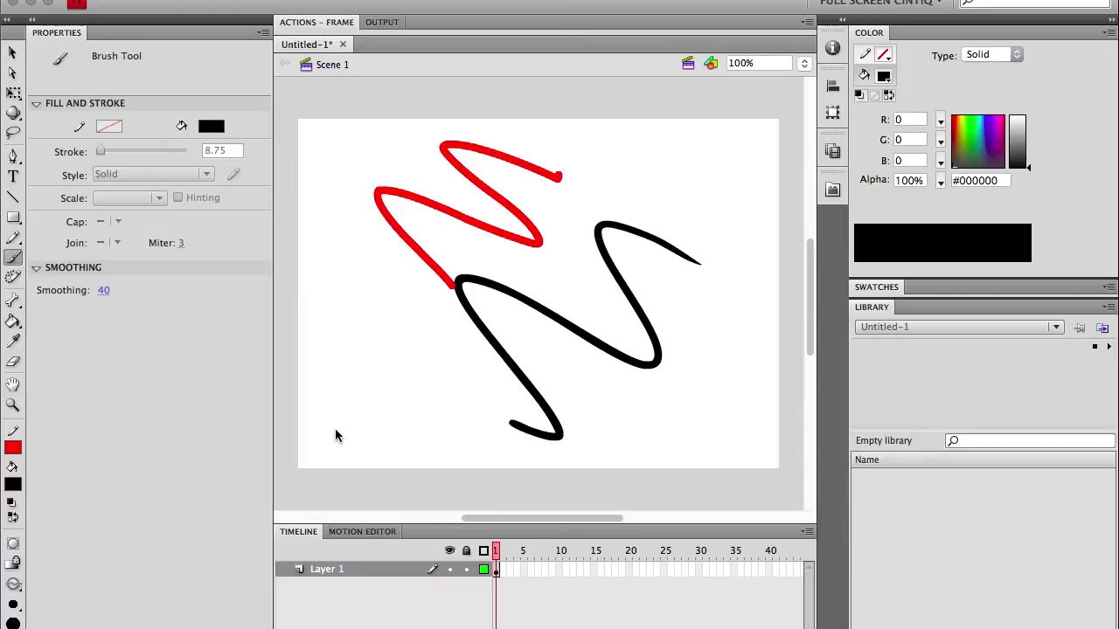
Step: Switch to Adobe Flash and examine its list of preset brush sizes
left_click(12, 606)
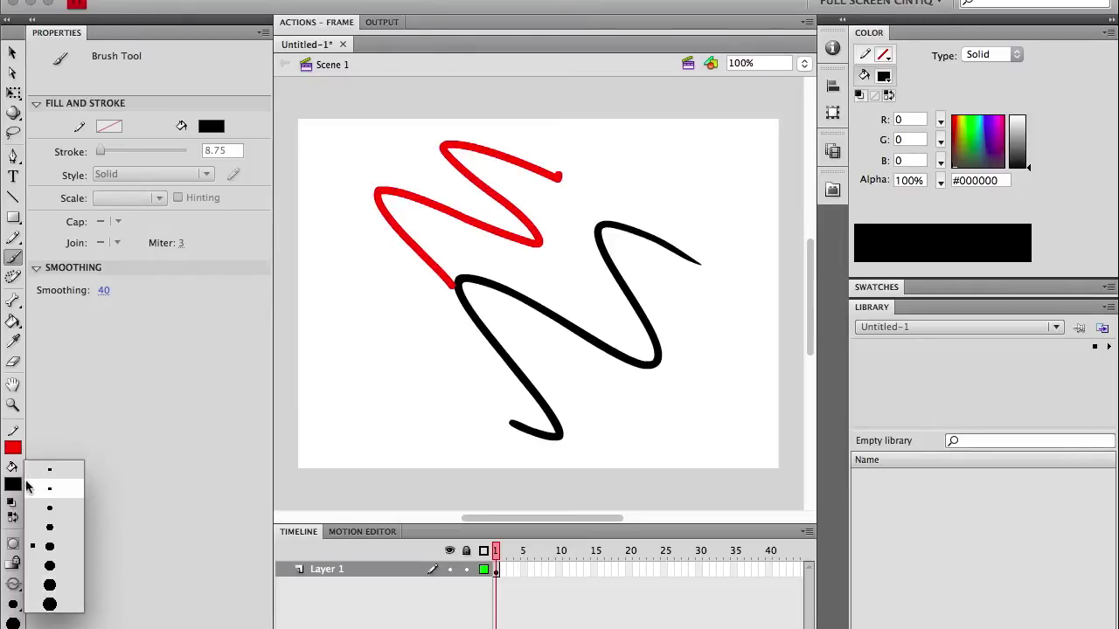
left_click(16, 608)
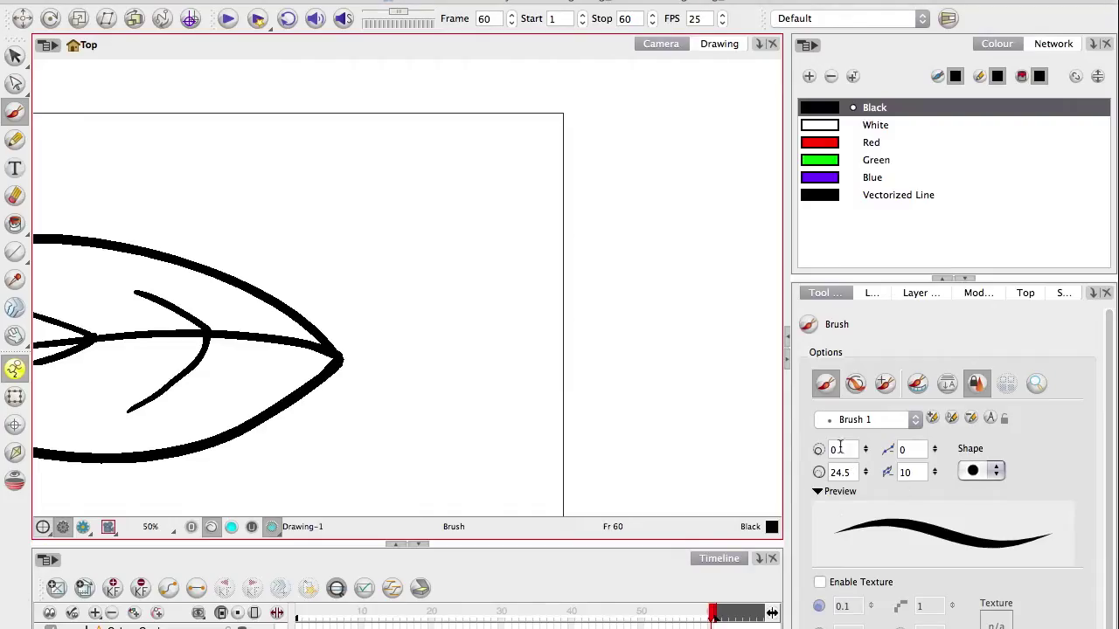
Step: Switch to Harmony, set the brush's maximum size to 900, paint a test stroke over the canvas, and undo it
mouse_move(865, 472)
left_mouse_down()
mouse_move(863, 412)
mouse_move(862, 487)
left_mouse_up()
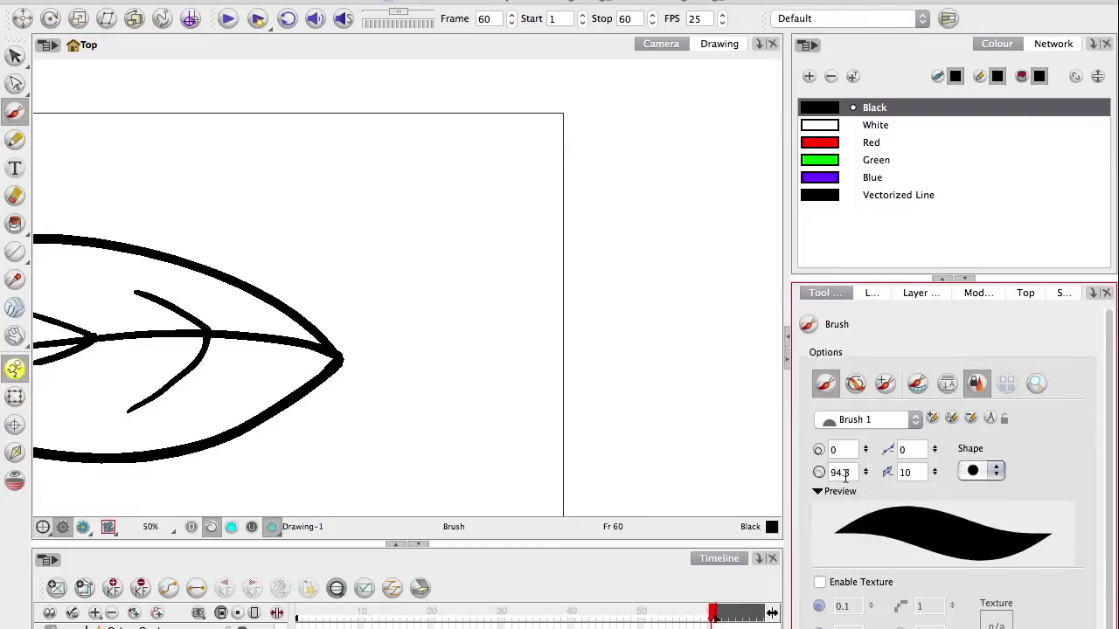
left_click(844, 472)
type("900")
key("Return")
mouse_move(457, 295)
left_mouse_down()
mouse_move(268, 157)
mouse_move(507, 281)
left_mouse_up()
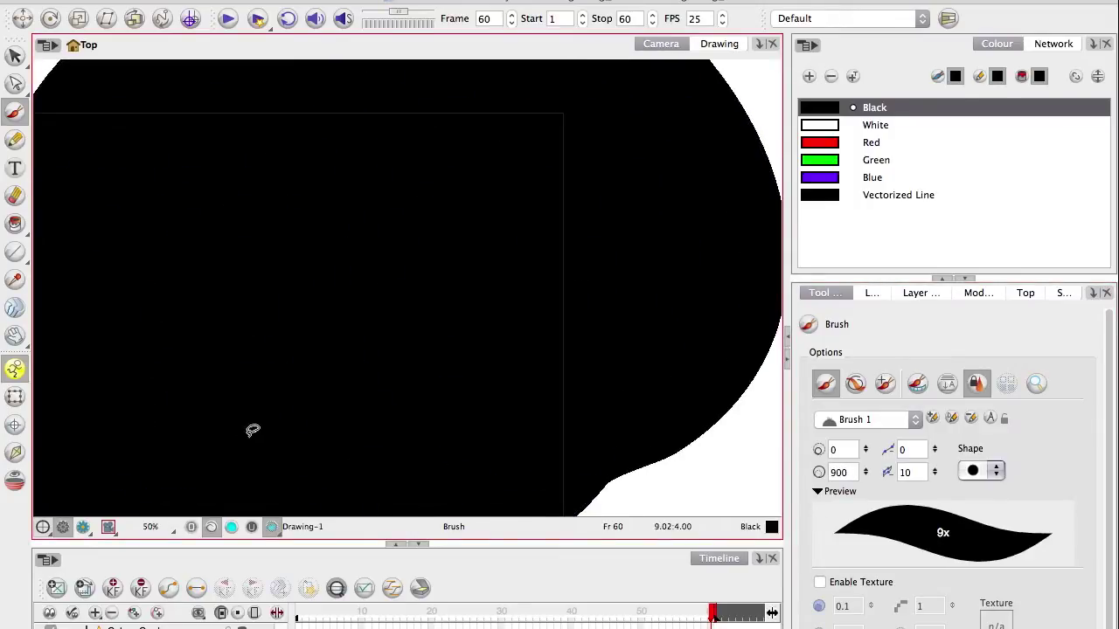
key("ctrl+z")
Step: Set the brush's maximum size to 63.2 and minimum to 26.4, paint a test curve beside the leaf, and undo it
mouse_move(865, 472)
left_mouse_down()
mouse_move(865, 525)
mouse_move(866, 489)
left_mouse_up()
left_click_drag(864, 450, 865, 411)
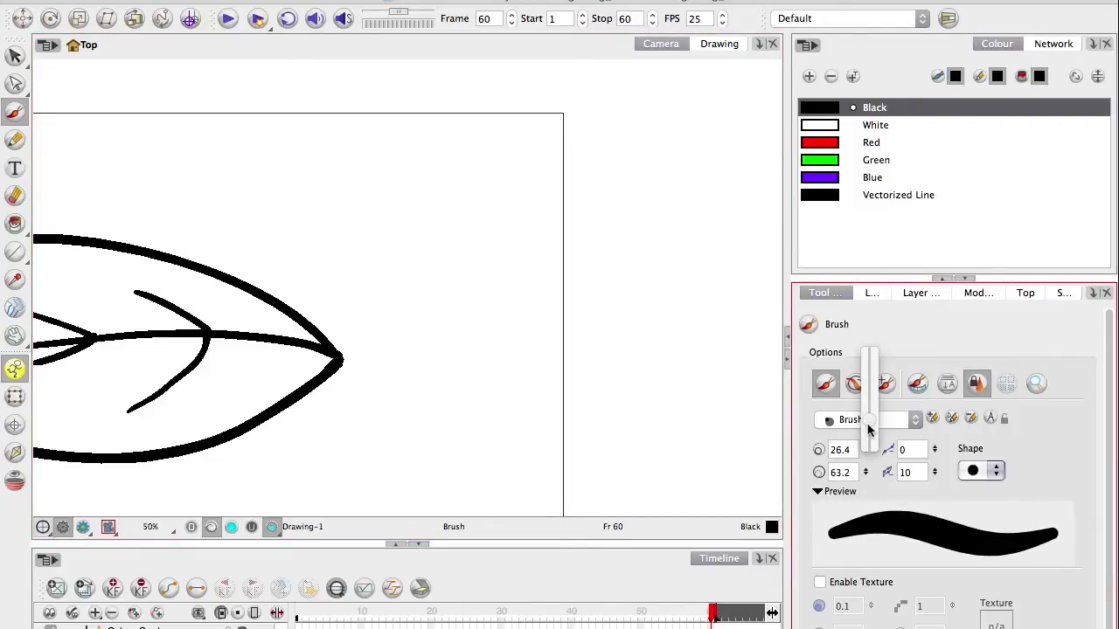
mouse_move(564, 170)
left_mouse_down()
mouse_move(631, 341)
mouse_move(415, 415)
mouse_move(387, 462)
left_mouse_up()
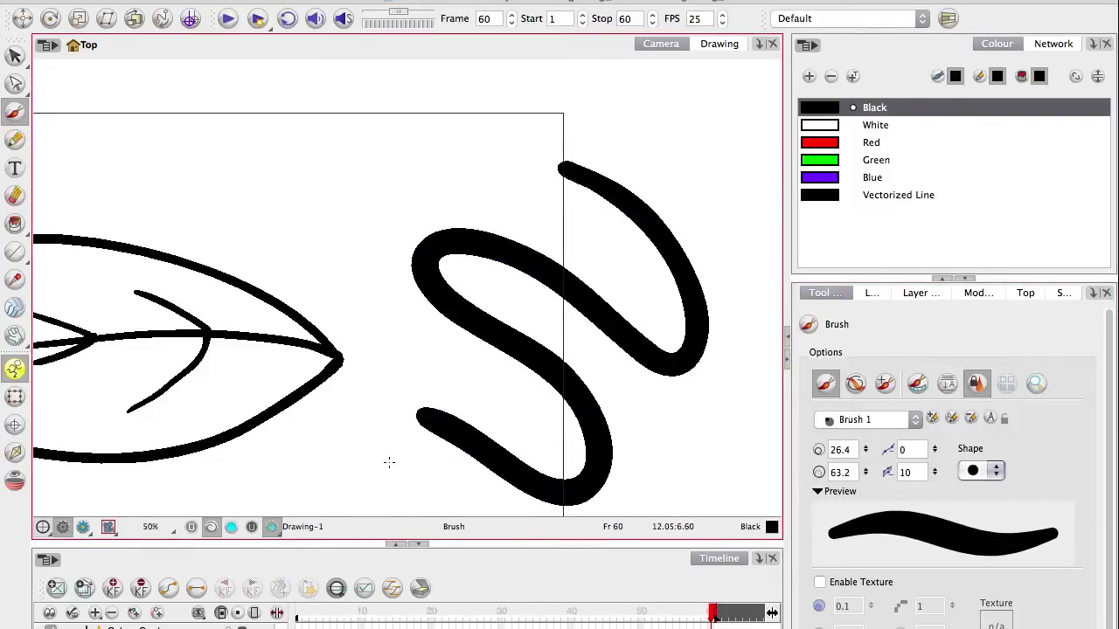
key("ctrl+z")
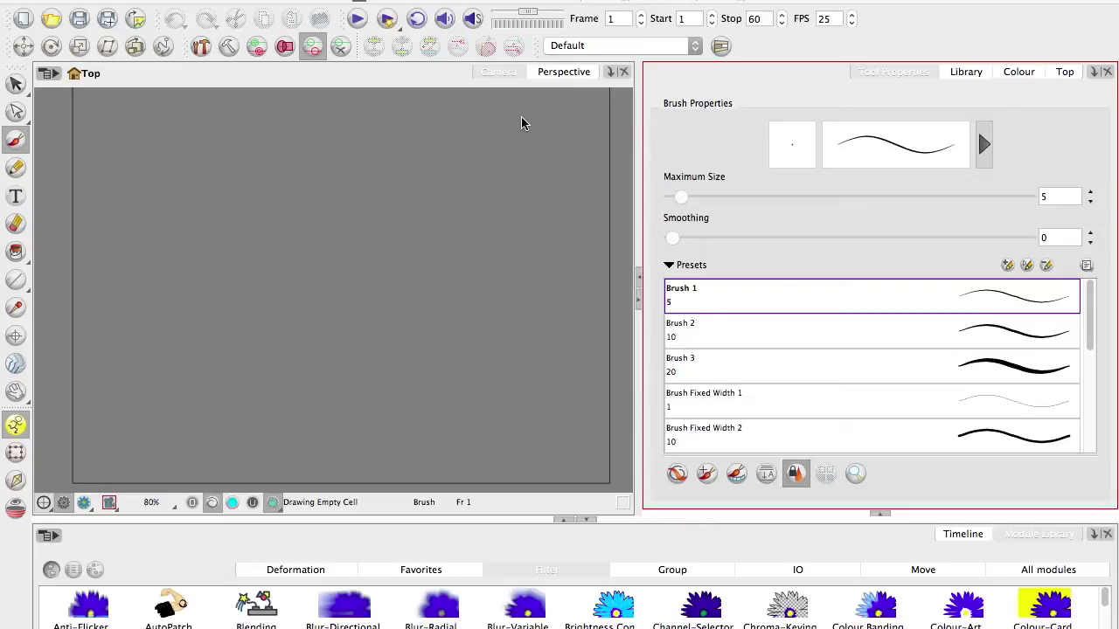
Step: Switch to the other Toon Boom window and open the detailed brush properties for the Brush 1 preset
left_click(983, 147)
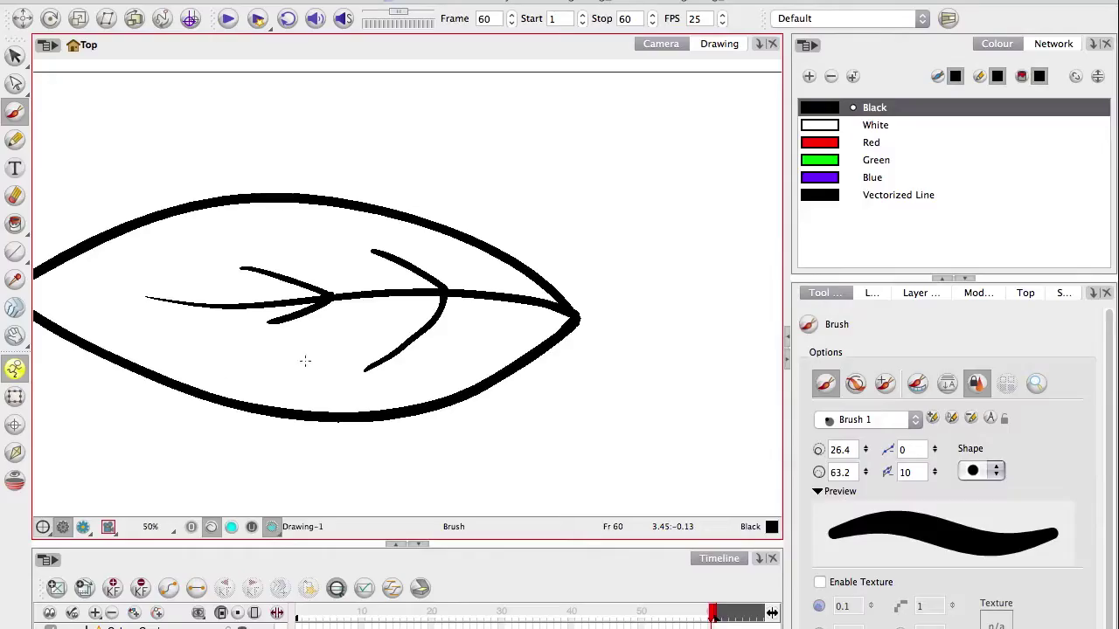
Step: Return to the leaf drawing and select its lower outline, upper outline and central vein one after another
scroll(319, 357, "down", 3)
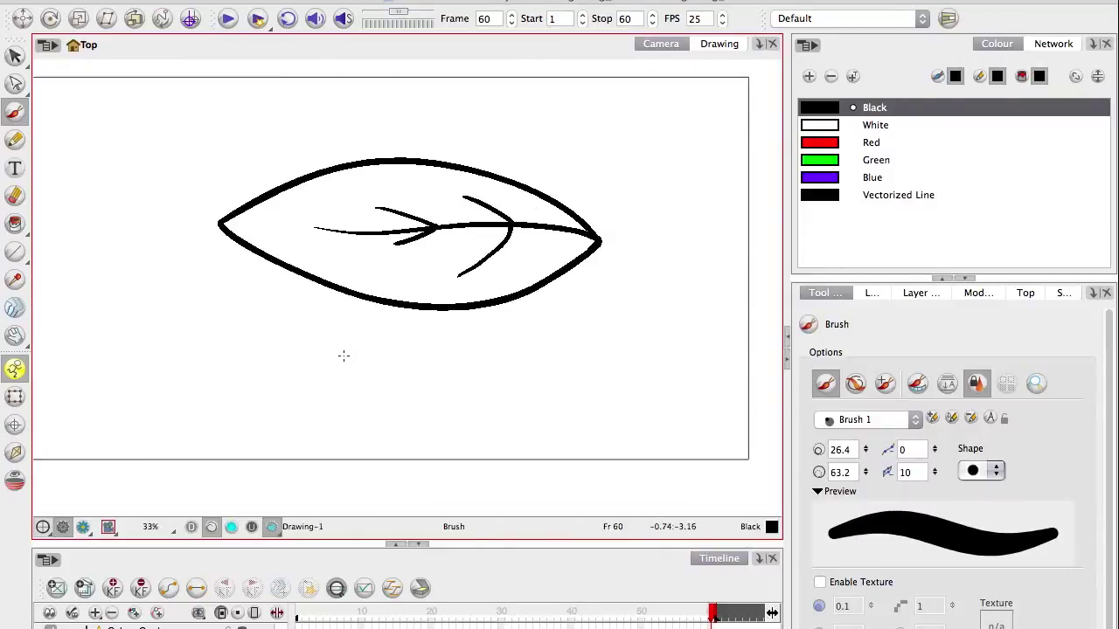
mouse_move(313, 386)
left_mouse_down()
mouse_move(317, 355)
mouse_move(314, 409)
left_mouse_up()
key("2")
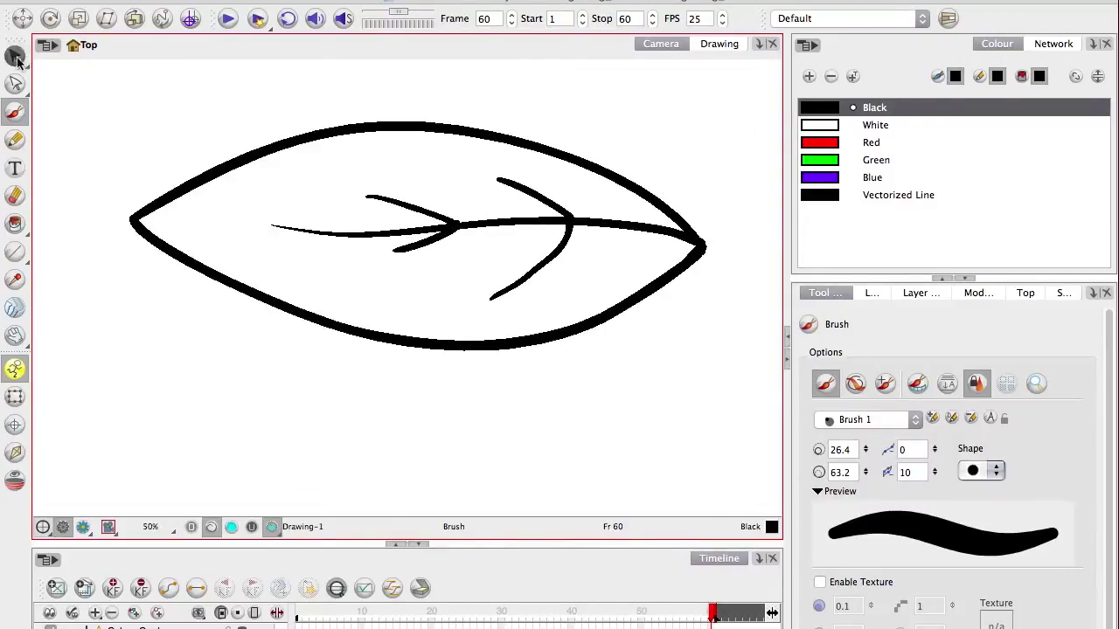
left_click(16, 57)
key("space")
left_click_drag(194, 360, 215, 402)
mouse_move(191, 359)
left_mouse_down()
mouse_move(201, 336)
mouse_move(266, 372)
left_mouse_up()
key("2")
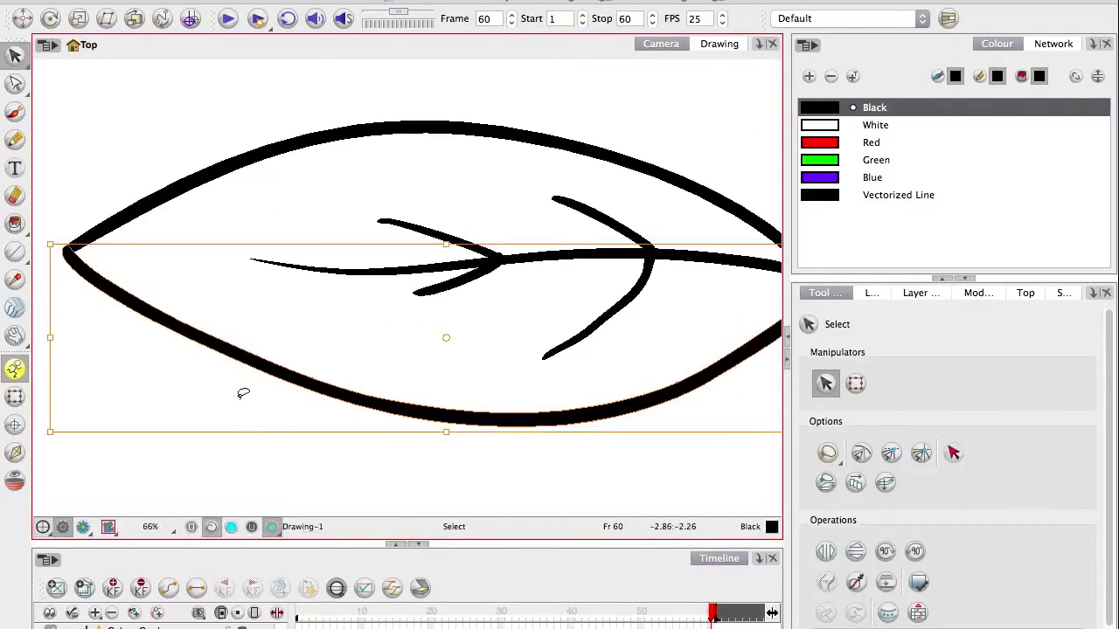
left_click(251, 164)
left_click(428, 271)
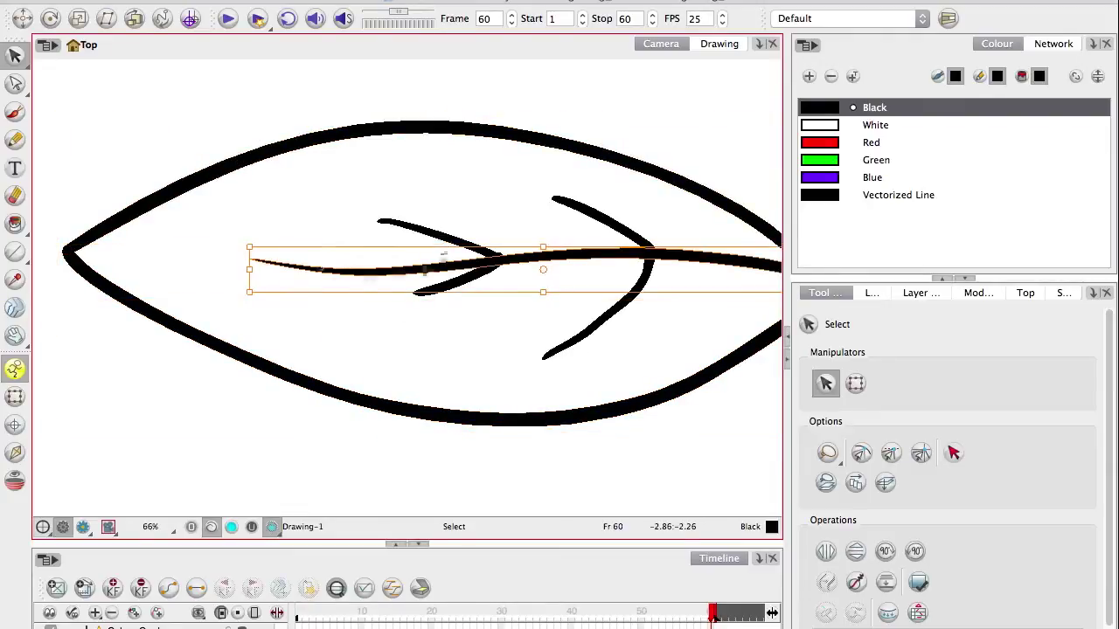
Step: Try moving the short lower side vein down out of the leaf, and undo the move
left_click(463, 278)
mouse_move(478, 277)
left_mouse_down()
mouse_move(481, 297)
mouse_move(447, 383)
left_mouse_up()
key("super+z")
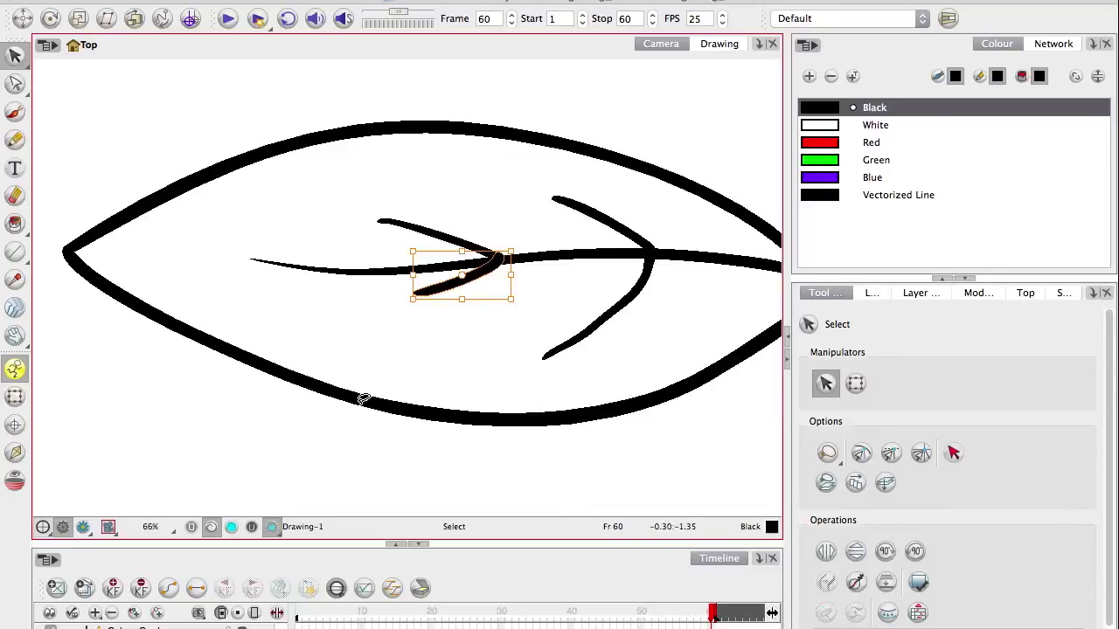
Step: Paint three long red diagonal strokes across the leaf with the brush set to draw behind existing artwork
left_click(286, 452)
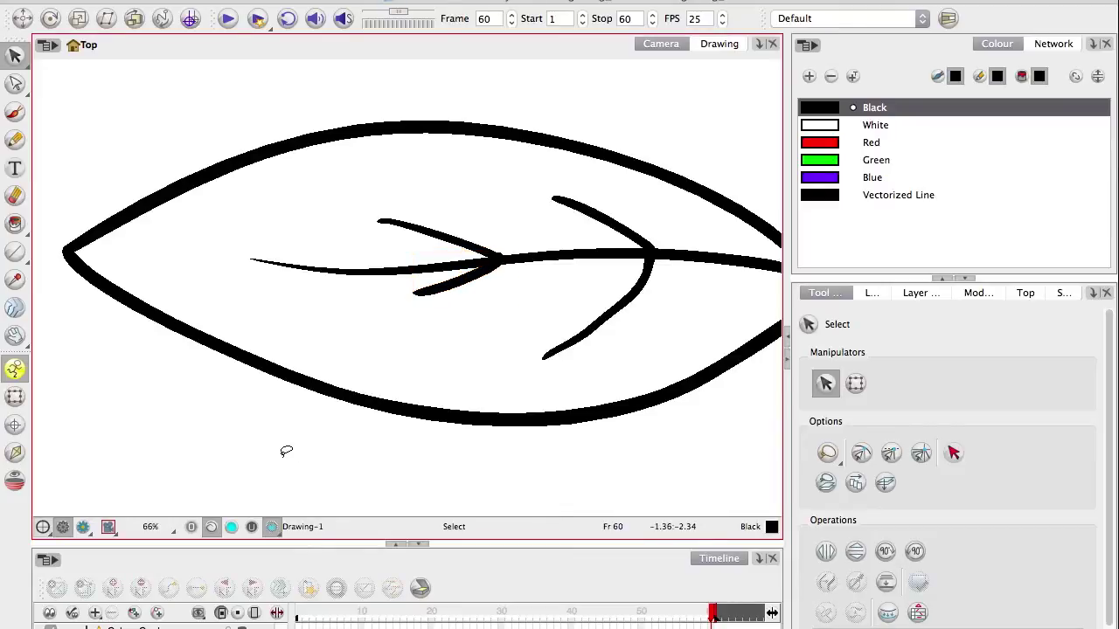
left_click(14, 111)
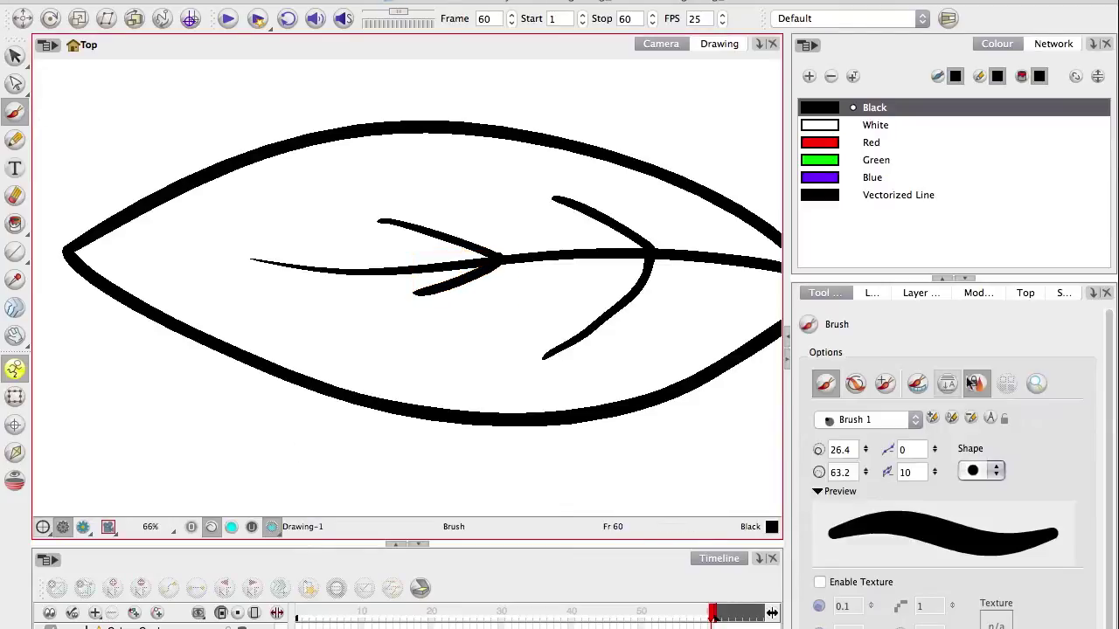
left_click(856, 383)
left_click(872, 142)
mouse_move(328, 88)
left_mouse_down()
mouse_move(404, 109)
mouse_move(686, 494)
left_mouse_up()
mouse_move(196, 119)
left_mouse_down()
mouse_move(414, 433)
mouse_move(424, 476)
left_mouse_up()
left_click_drag(109, 156, 196, 289)
left_click_drag(222, 378, 226, 424)
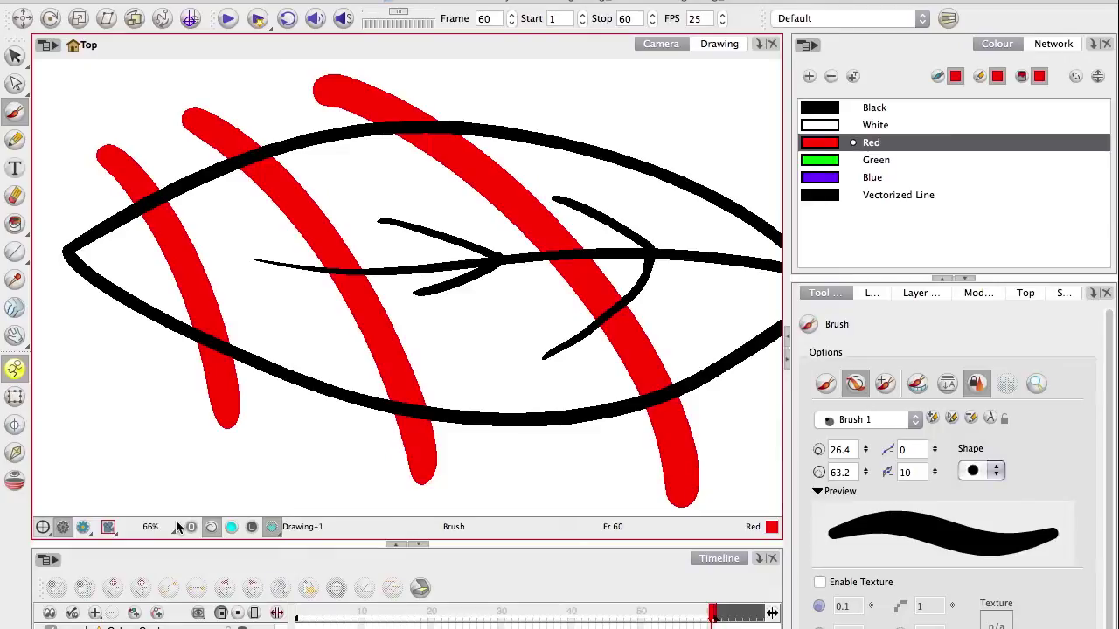
Step: Paint one red diagonal stroke crossed by three roughly horizontal strokes in the empty area below the leaf
key("space")
left_click_drag(460, 408, 588, 209)
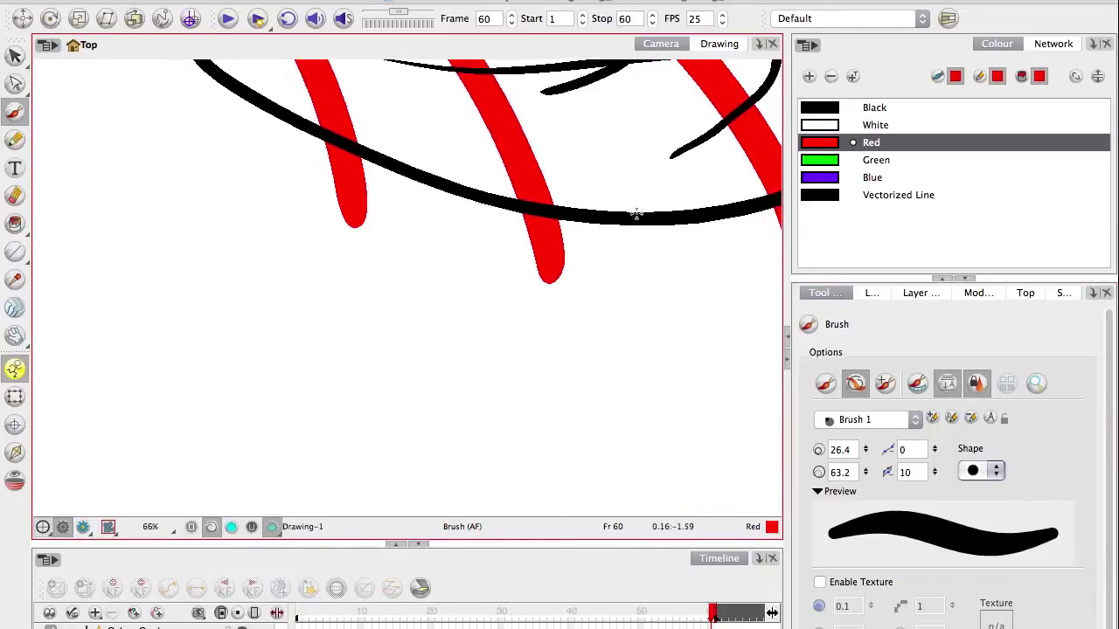
left_click_drag(129, 235, 405, 432)
left_click_drag(398, 266, 114, 279)
left_click_drag(423, 333, 150, 327)
left_click_drag(451, 387, 239, 378)
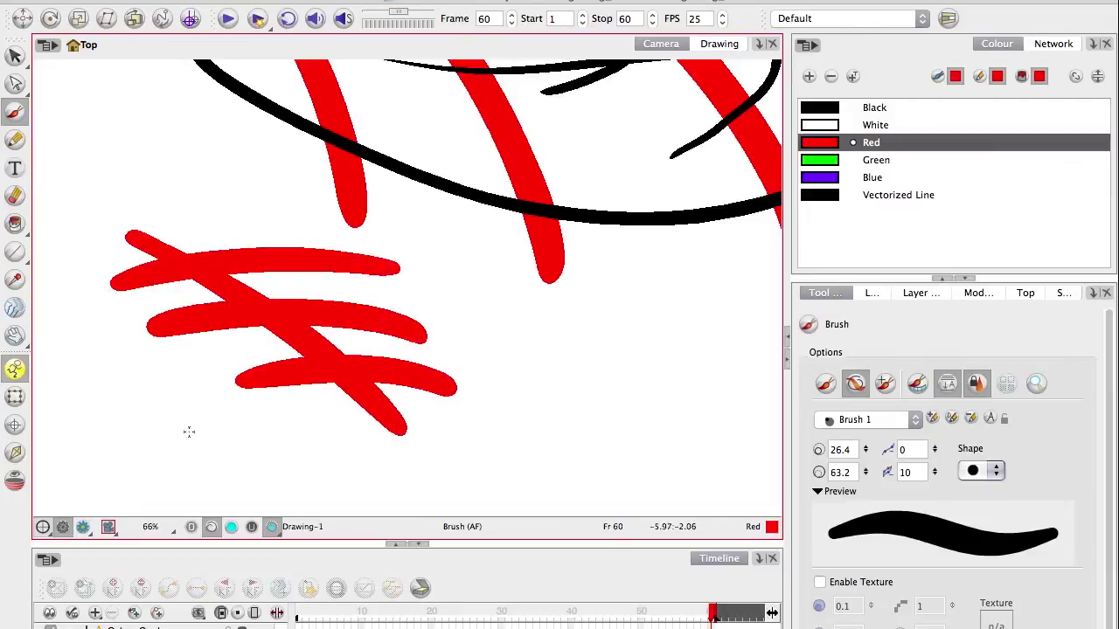
Step: Select the group of crossing red strokes below the leaf and delete it
left_click(15, 55)
left_click_drag(91, 199, 466, 445)
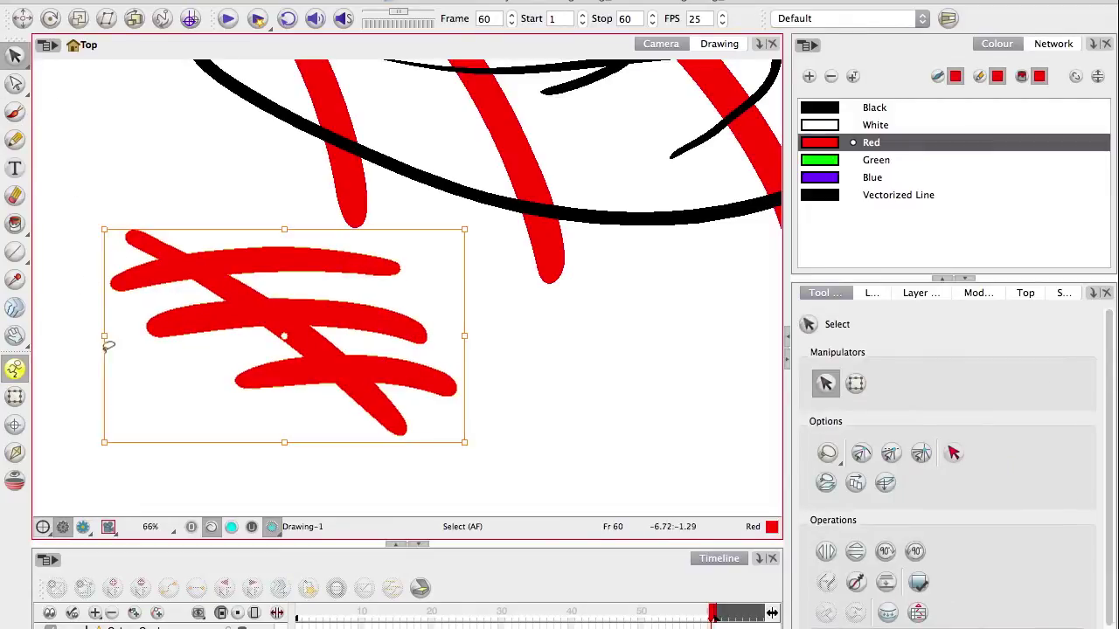
key("space")
left_click_drag(210, 338, 227, 382)
key("space")
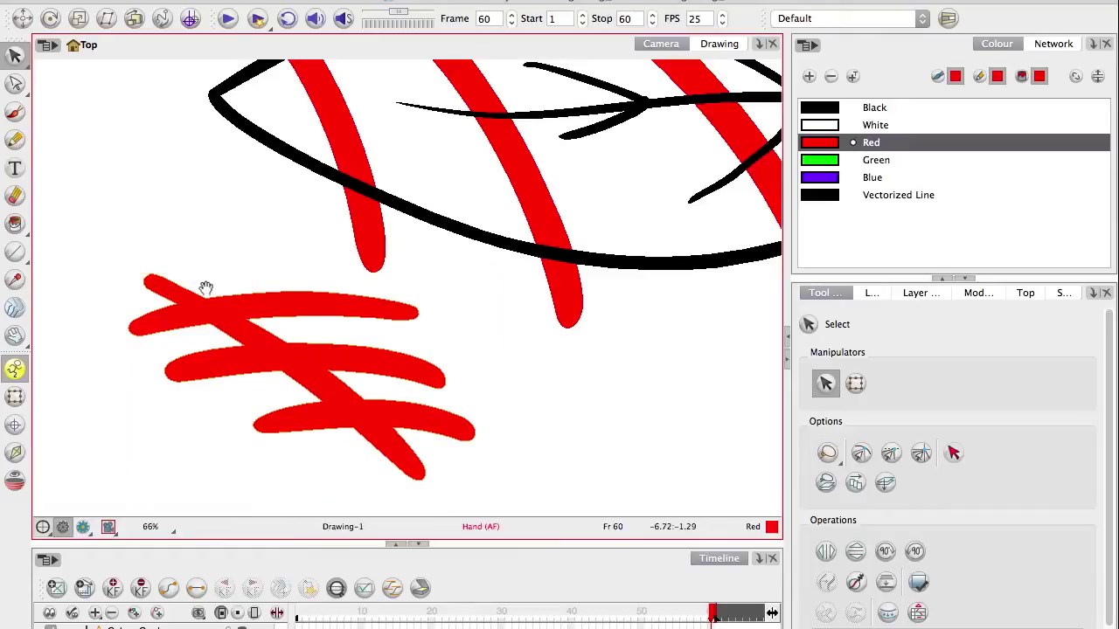
left_click_drag(206, 185, 166, 283)
key("super+z")
key("space")
left_click(205, 463)
key("Delete")
Step: Delete the three red diagonal strokes lying behind the leaf
key("space")
left_click_drag(315, 382, 181, 425)
left_click(198, 399)
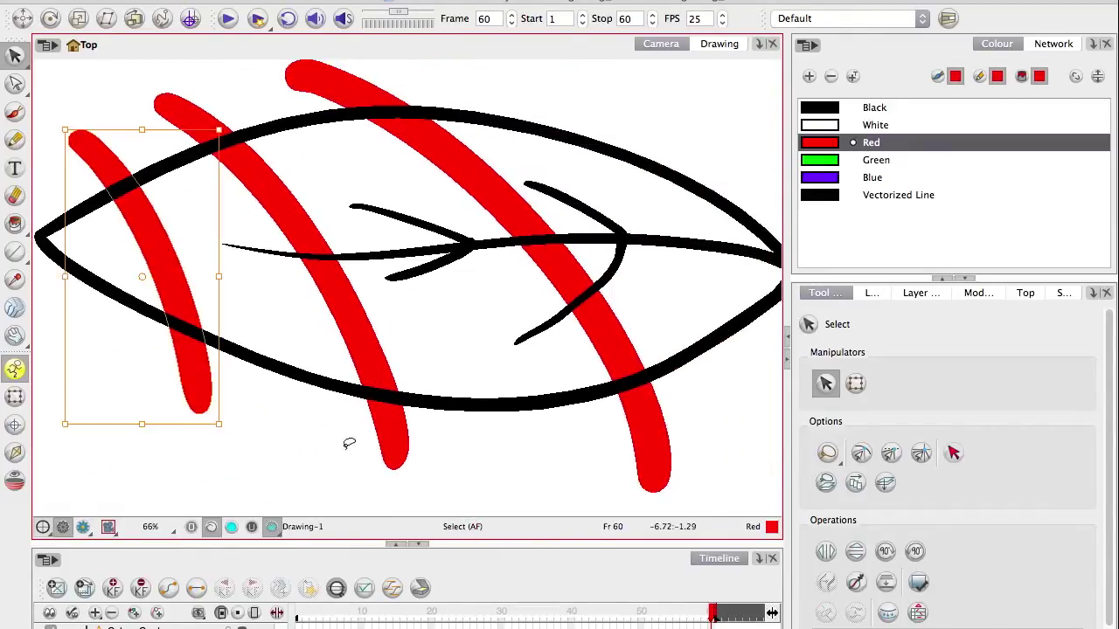
key("Delete")
mouse_move(320, 420)
left_mouse_down()
mouse_move(481, 490)
mouse_move(341, 451)
left_mouse_up()
key("Delete")
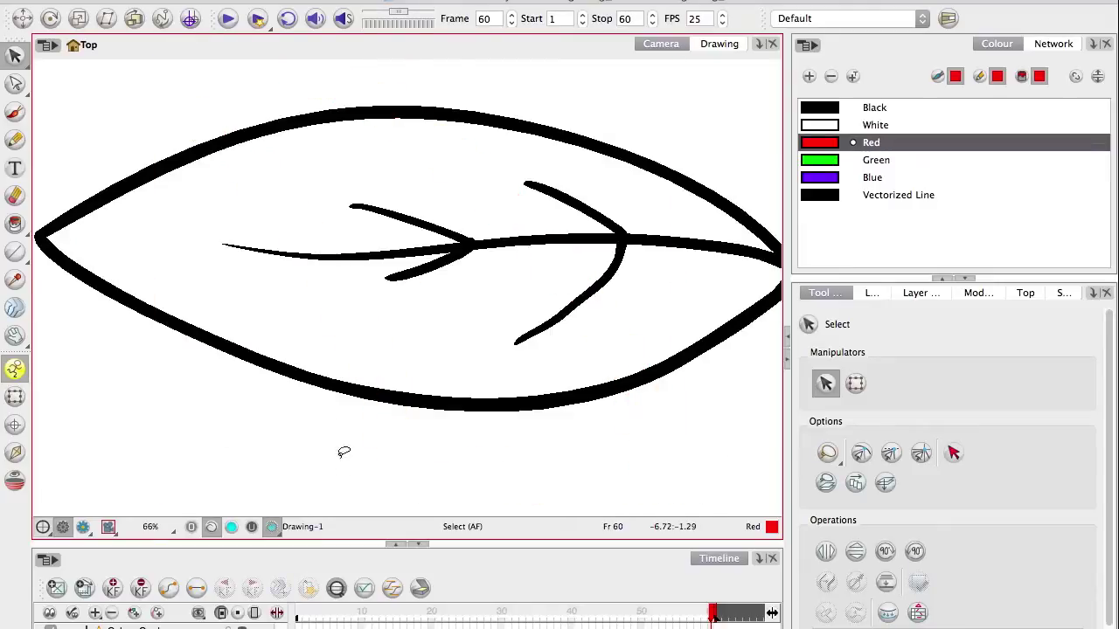
Step: Select the whole leaf and flatten its overlapping outline and vein strokes into one shape
key("space")
left_click_drag(236, 383, 216, 393)
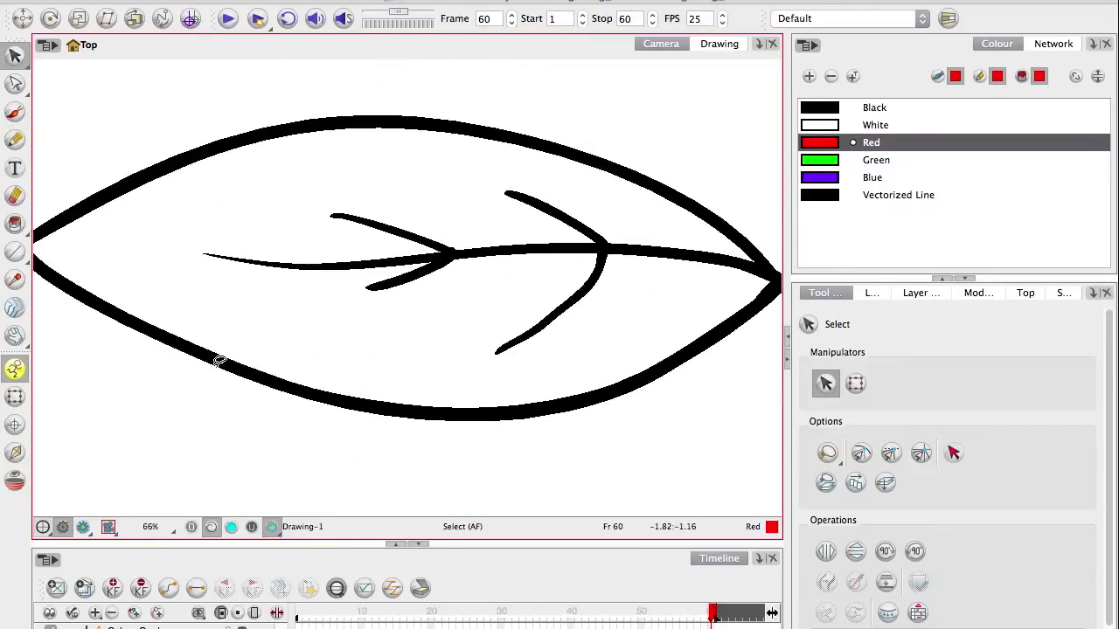
key("2")
mouse_move(118, 180)
left_mouse_down()
mouse_move(97, 362)
mouse_move(114, 242)
left_mouse_up()
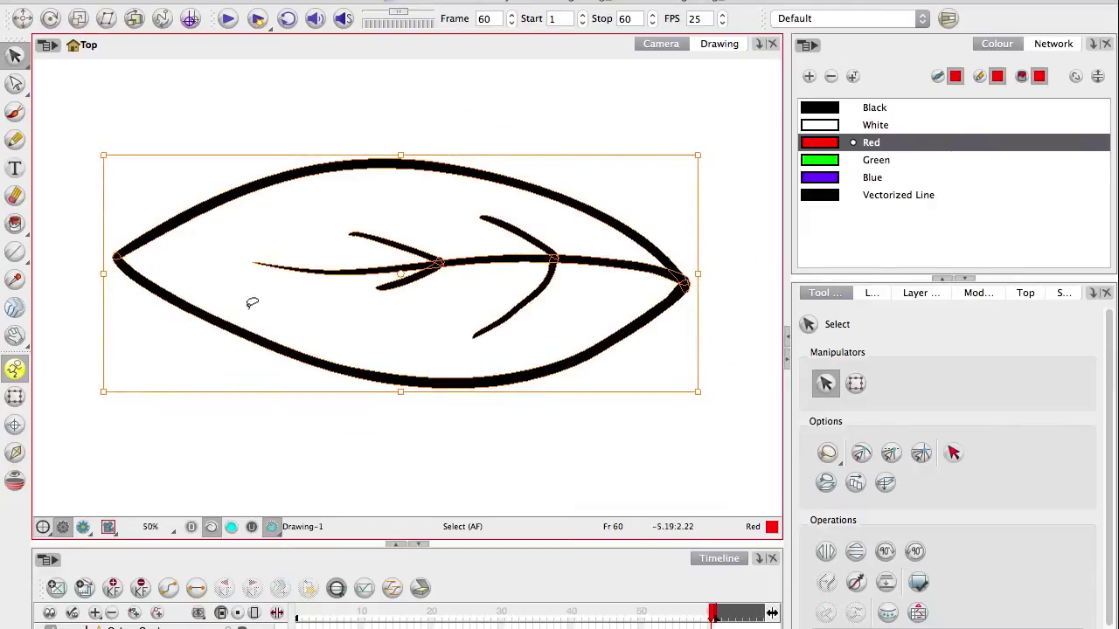
key("1")
key("1")
key("1")
key("1")
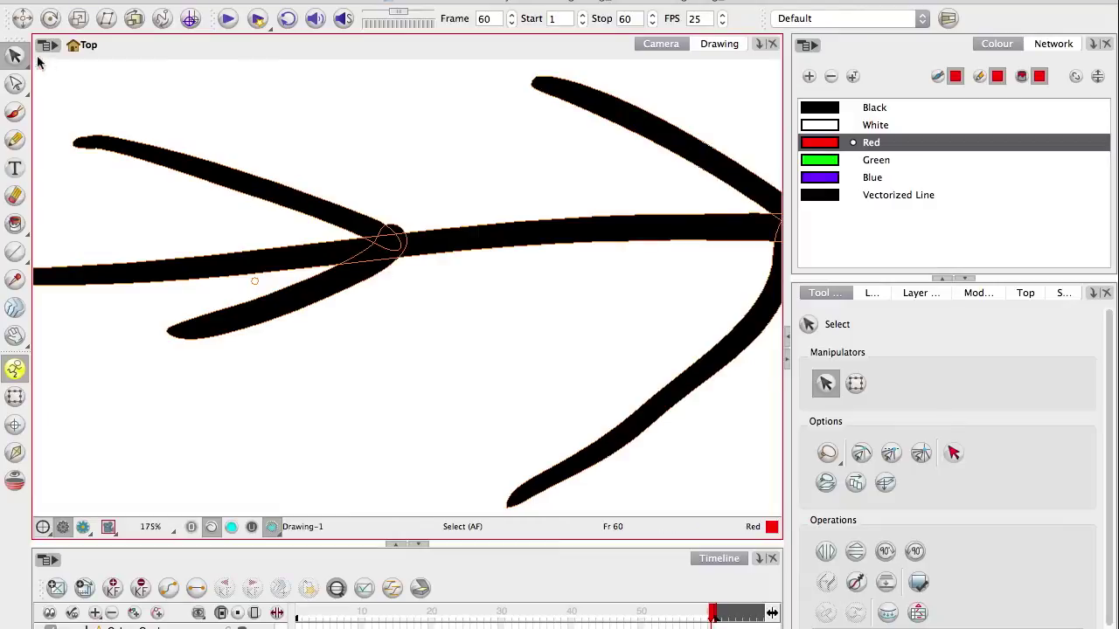
left_click(884, 586)
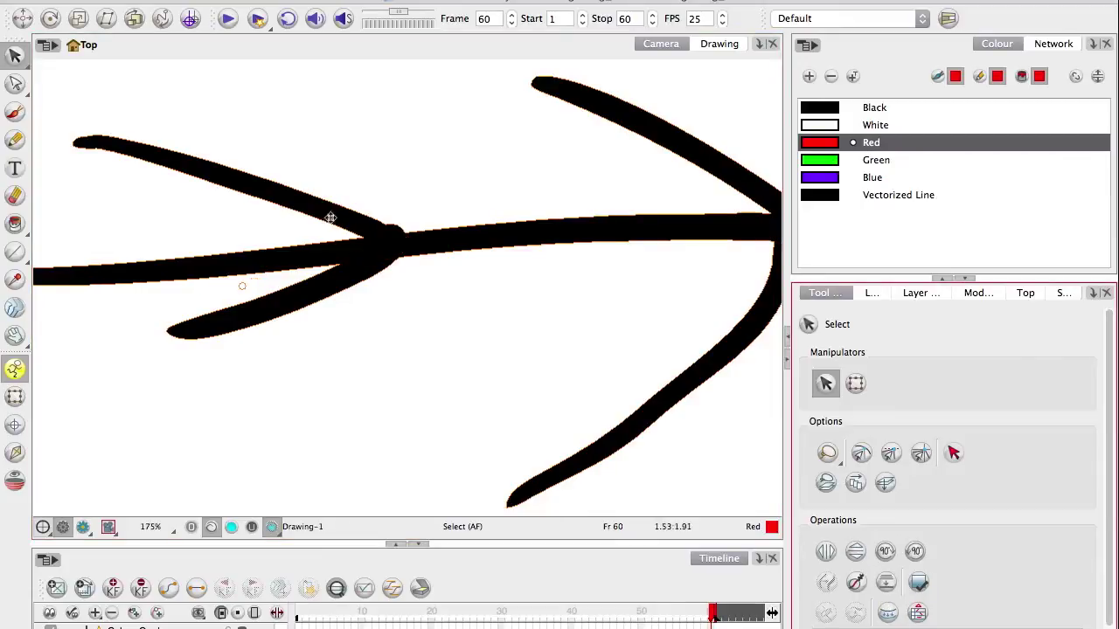
left_click(400, 372)
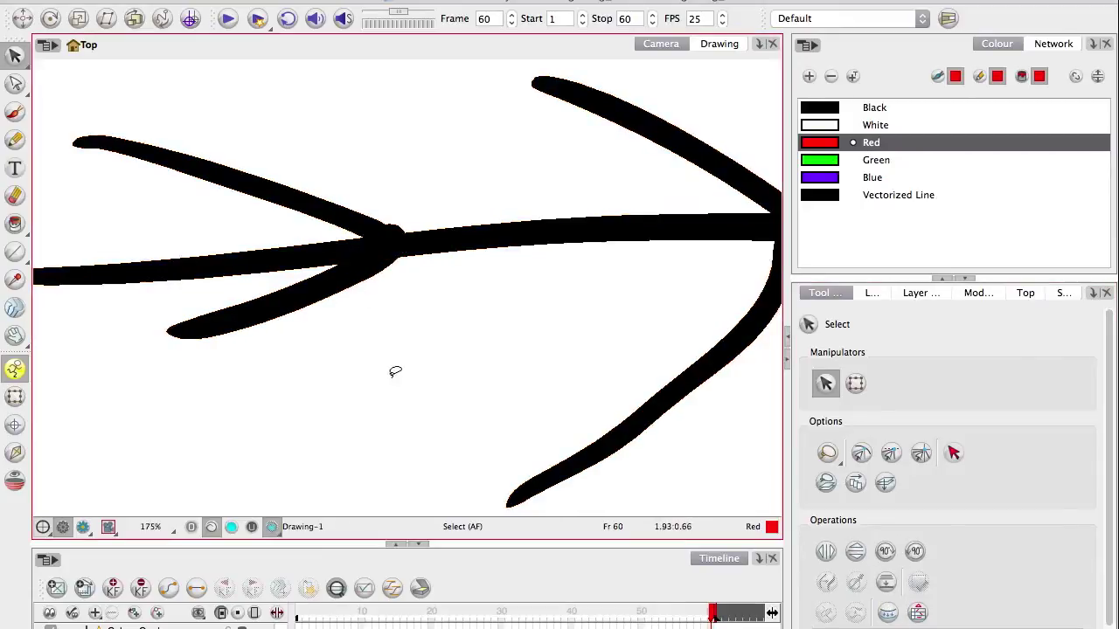
scroll(399, 372, "down", 5)
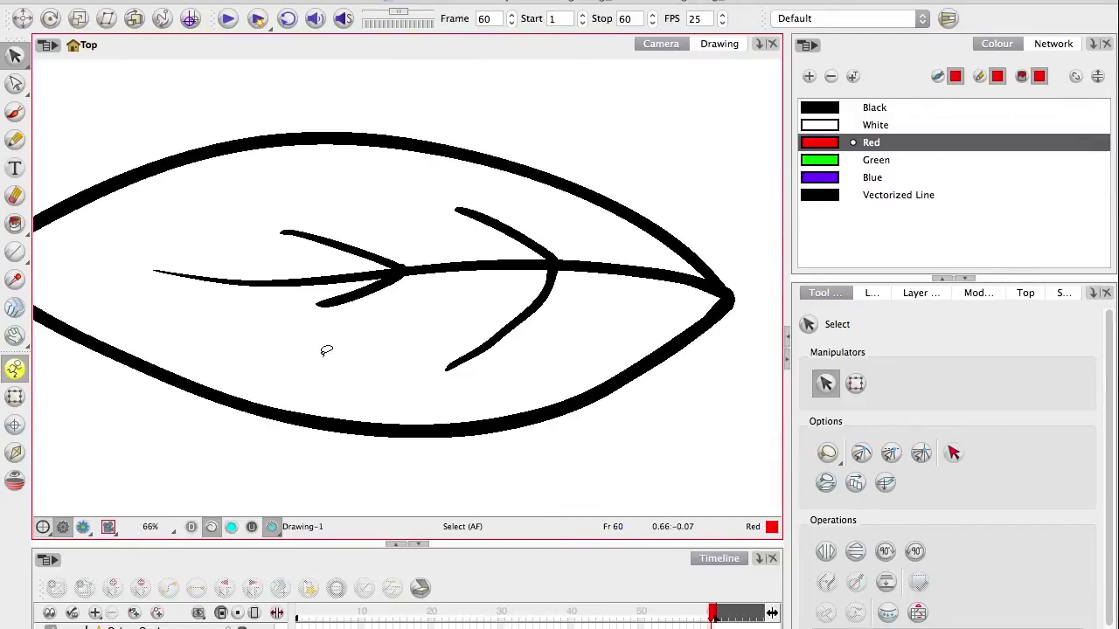
key("alt+i")
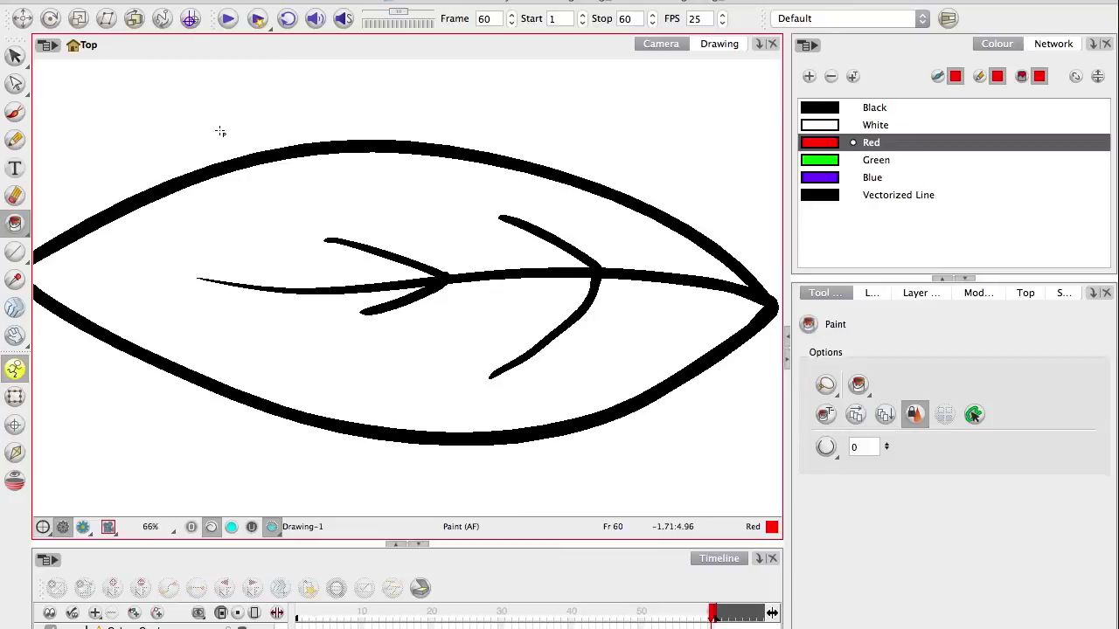
left_click(15, 196)
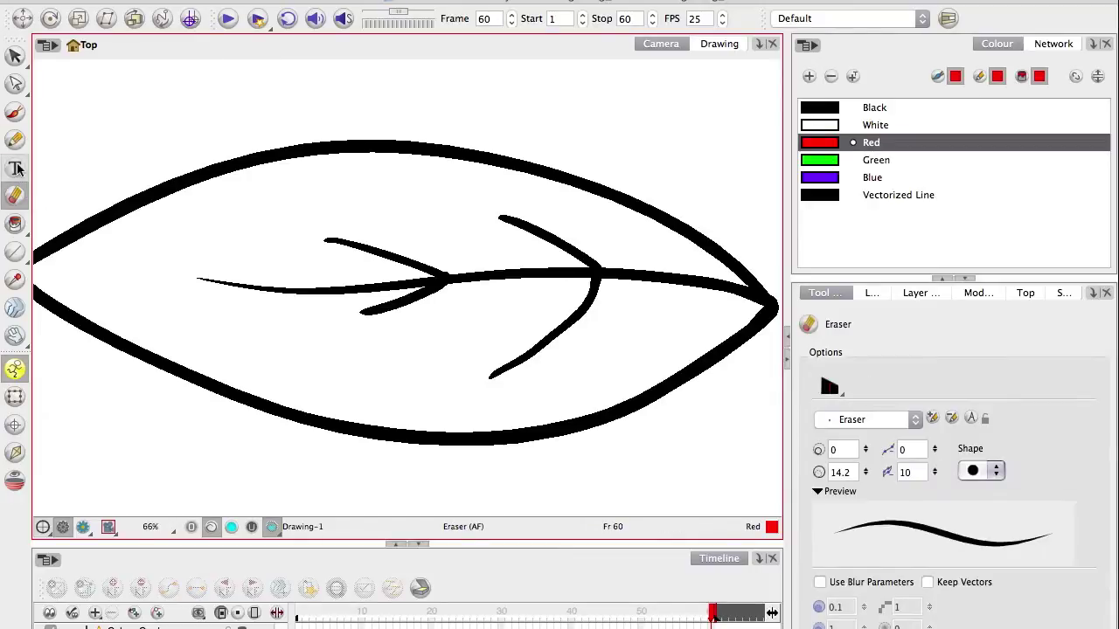
left_click(19, 165)
left_click(15, 140)
left_click(14, 224)
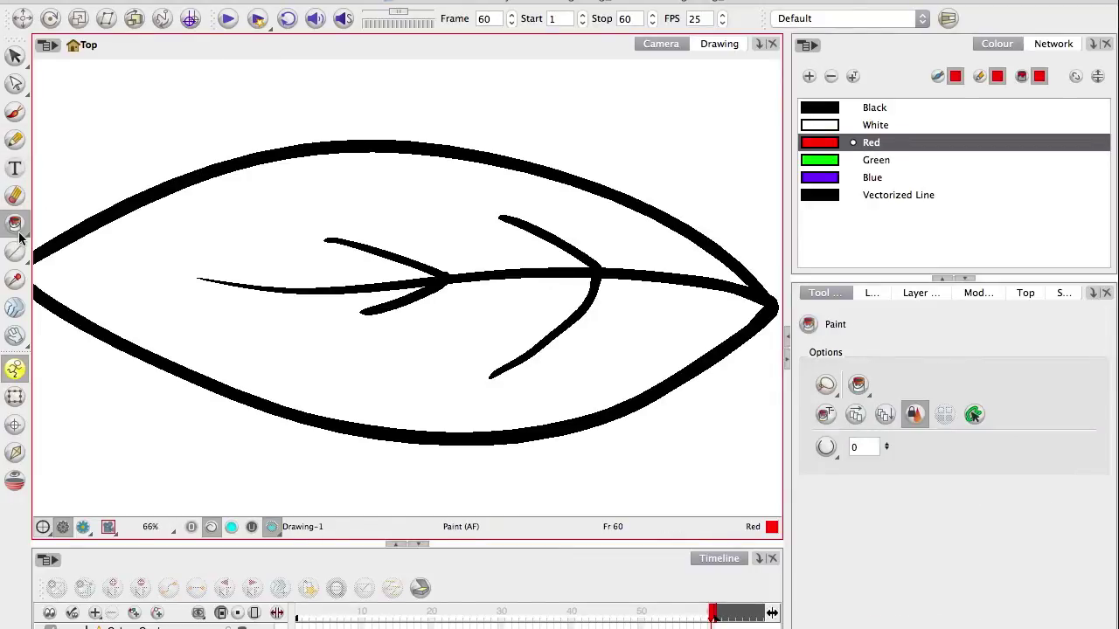
left_click(15, 253)
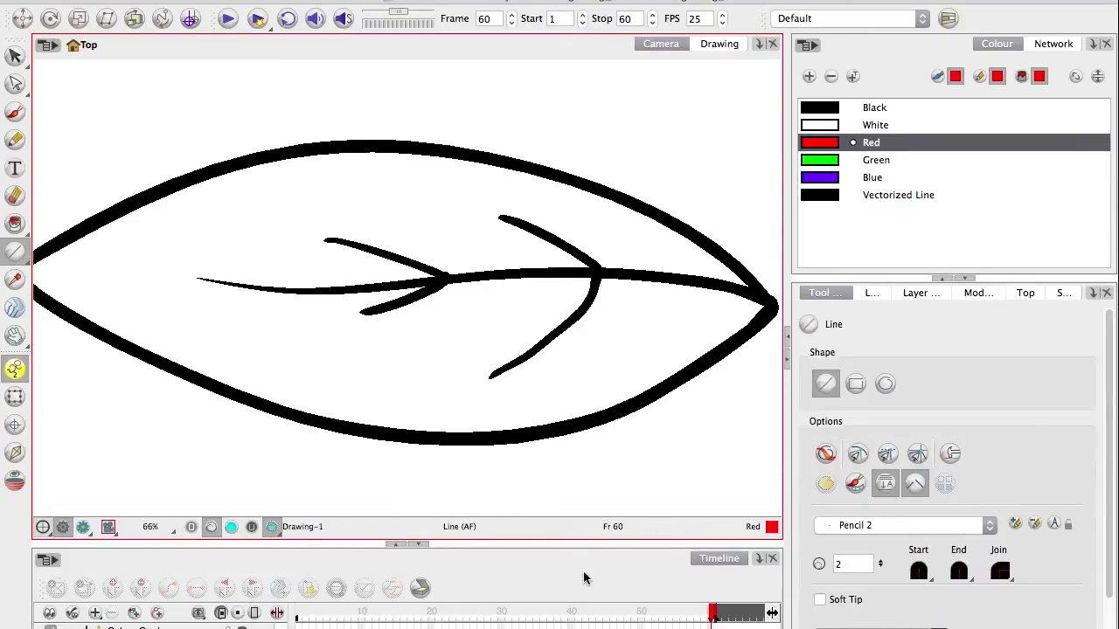
Step: Try painting the whole leaf, lines included, red by lassoing it with the Paint tool, and undo the fill
left_click(15, 223)
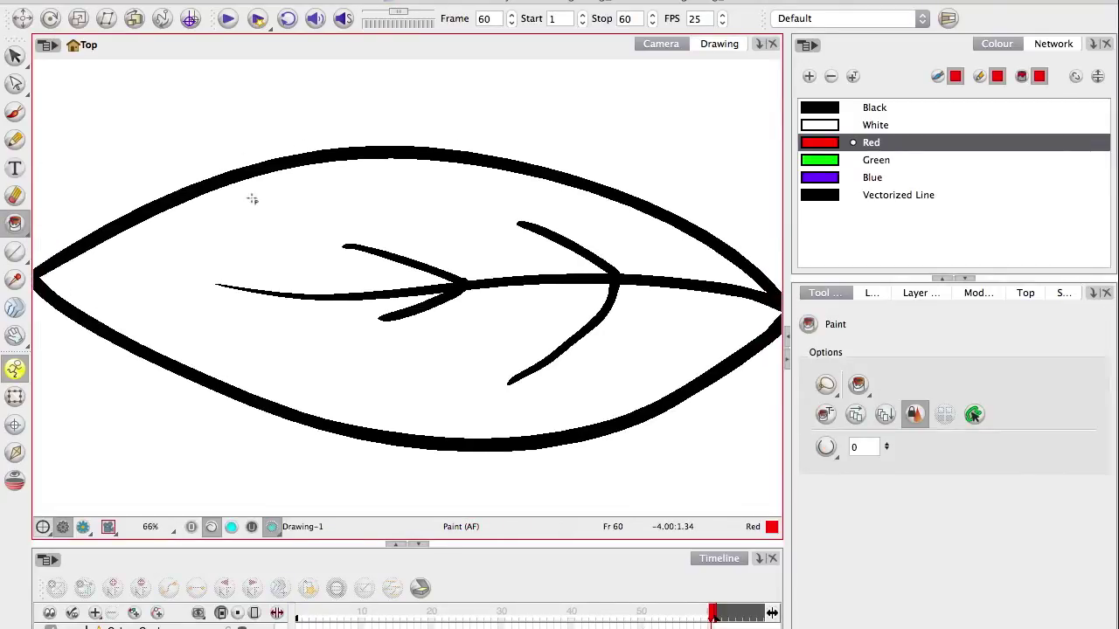
key("1")
left_click_drag(170, 108, 185, 124)
mouse_move(84, 182)
left_mouse_down()
mouse_move(557, 552)
mouse_move(540, 137)
mouse_move(549, 145)
left_mouse_up()
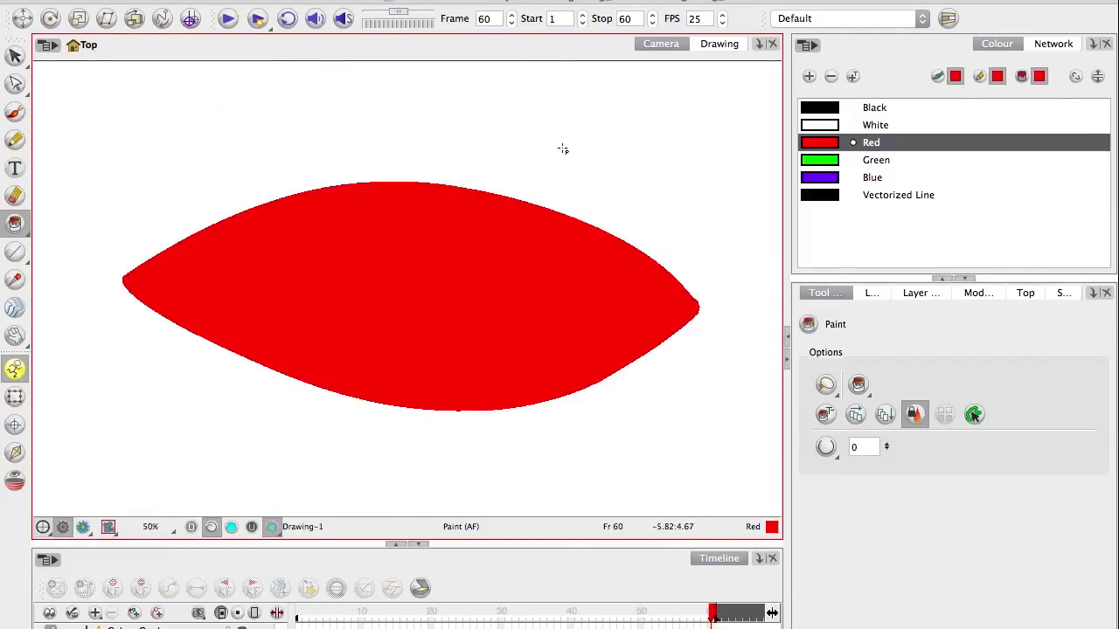
key("ctrl+z")
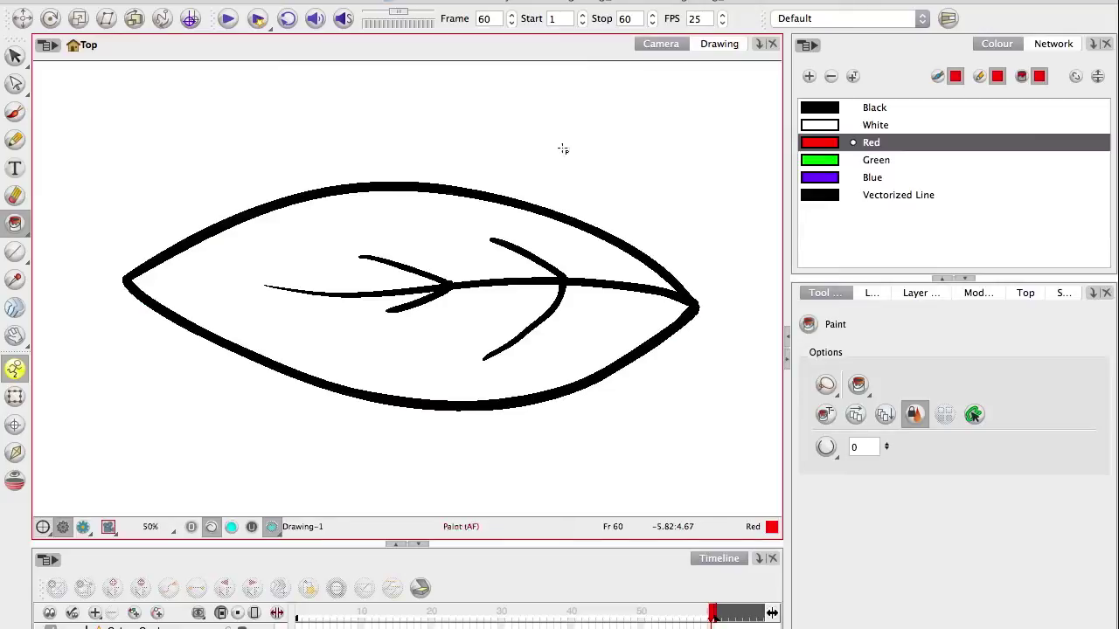
Step: Try filling only the leaf's empty interior with red using Paint Unpainted, and undo the fill
left_click(14, 225)
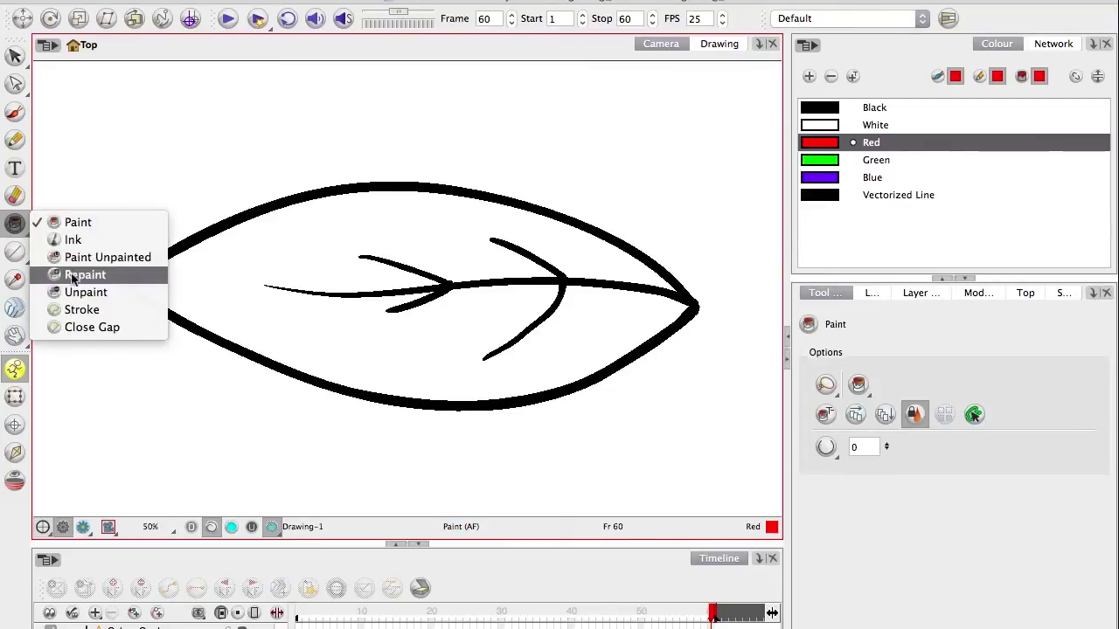
left_click(96, 257)
mouse_move(88, 227)
left_mouse_down()
mouse_move(626, 484)
mouse_move(45, 245)
left_mouse_up()
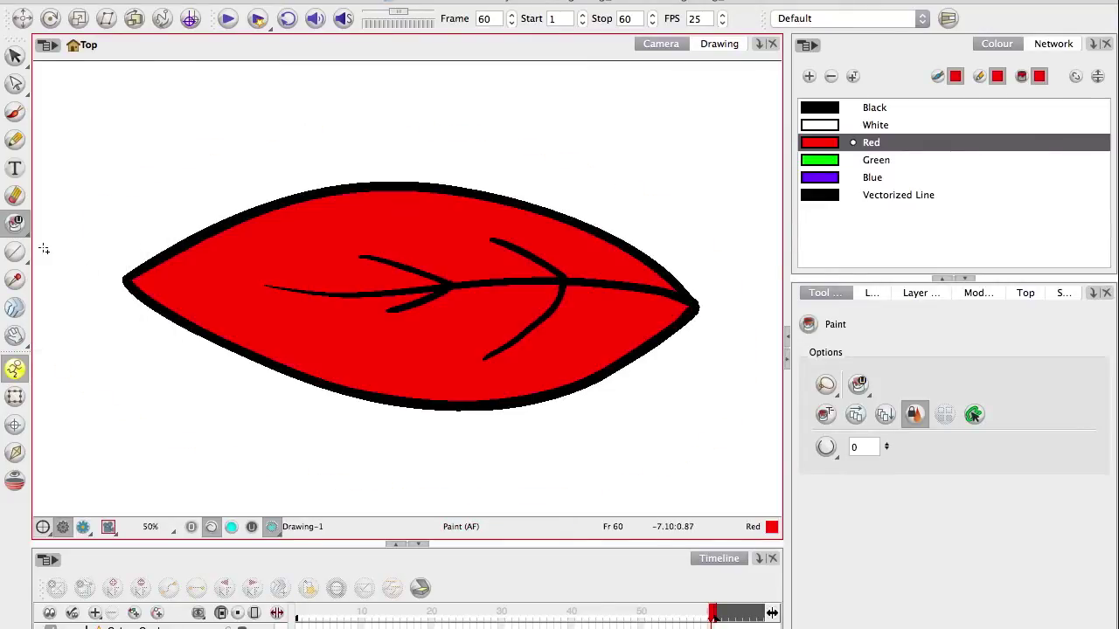
key("ctrl+z")
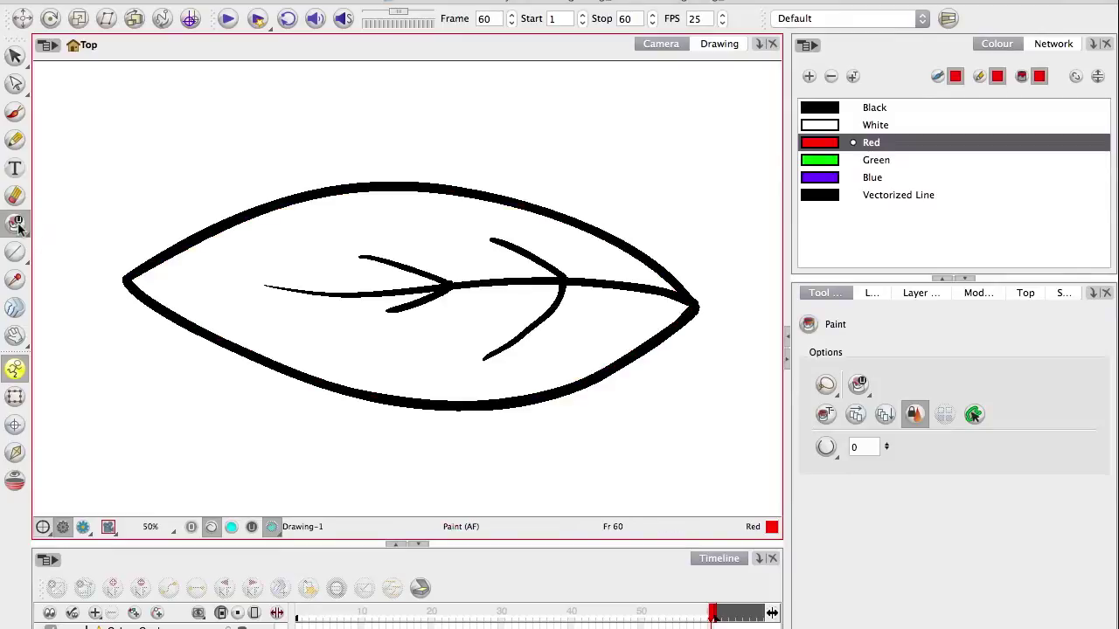
Step: Try recolouring only the leaf's existing outline and veins red with Repaint, and undo the change
left_click(14, 224)
left_click(73, 255)
mouse_move(73, 254)
left_mouse_down()
mouse_move(452, 474)
mouse_move(87, 382)
mouse_move(136, 282)
left_mouse_up()
mouse_move(152, 201)
left_mouse_down()
mouse_move(734, 304)
mouse_move(125, 297)
left_mouse_up()
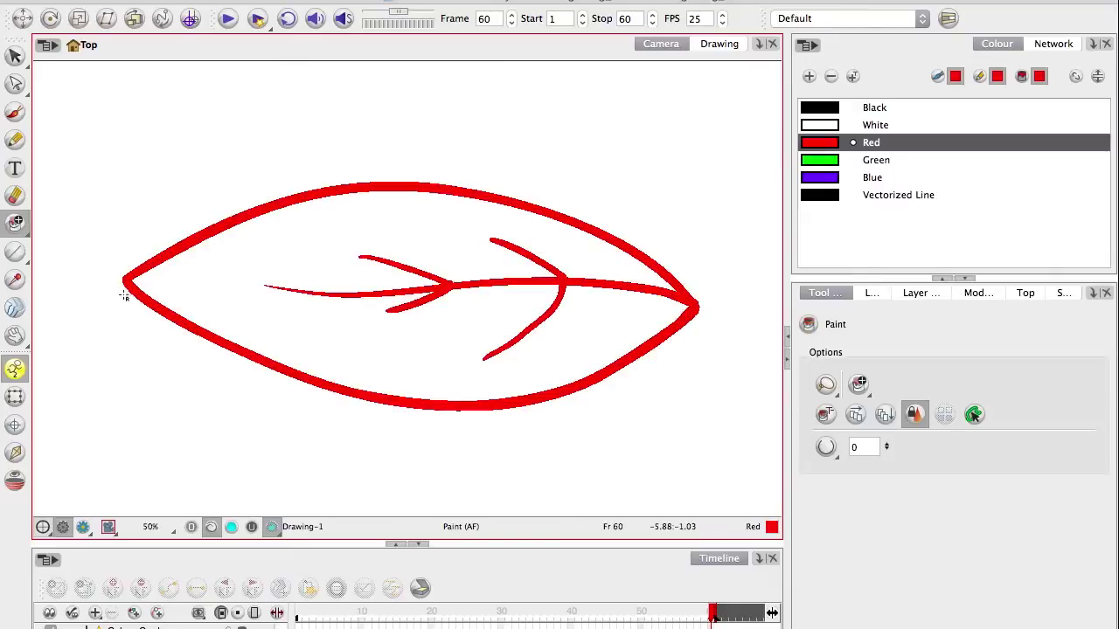
key("ctrl+z")
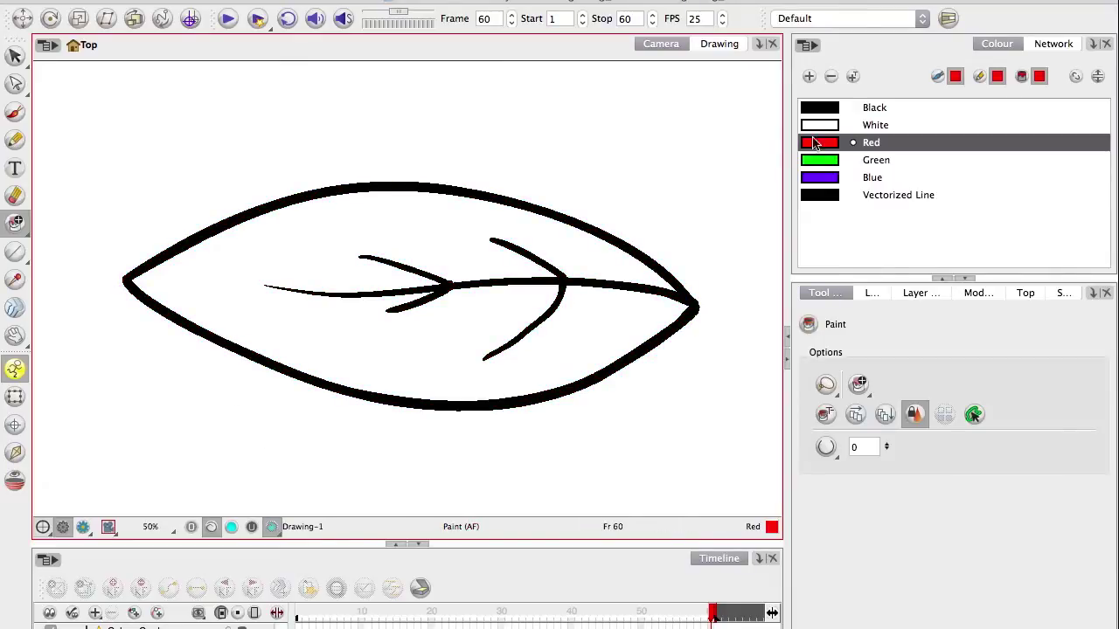
Step: Draw a tall wavy black test line with the Pencil outside the camera frame, right of the leaf, and undo it
left_click(819, 160)
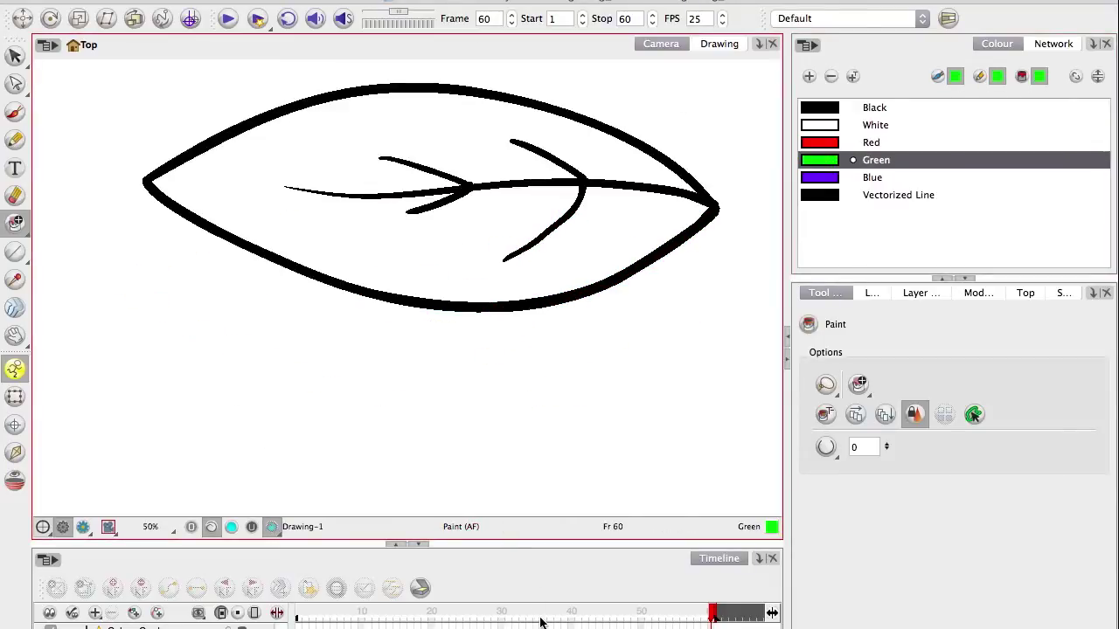
left_click(17, 142)
key("space")
mouse_move(287, 335)
left_mouse_down()
mouse_move(250, 250)
mouse_move(254, 261)
left_mouse_up()
mouse_move(301, 397)
left_mouse_down()
mouse_move(297, 103)
mouse_move(306, 108)
left_mouse_up()
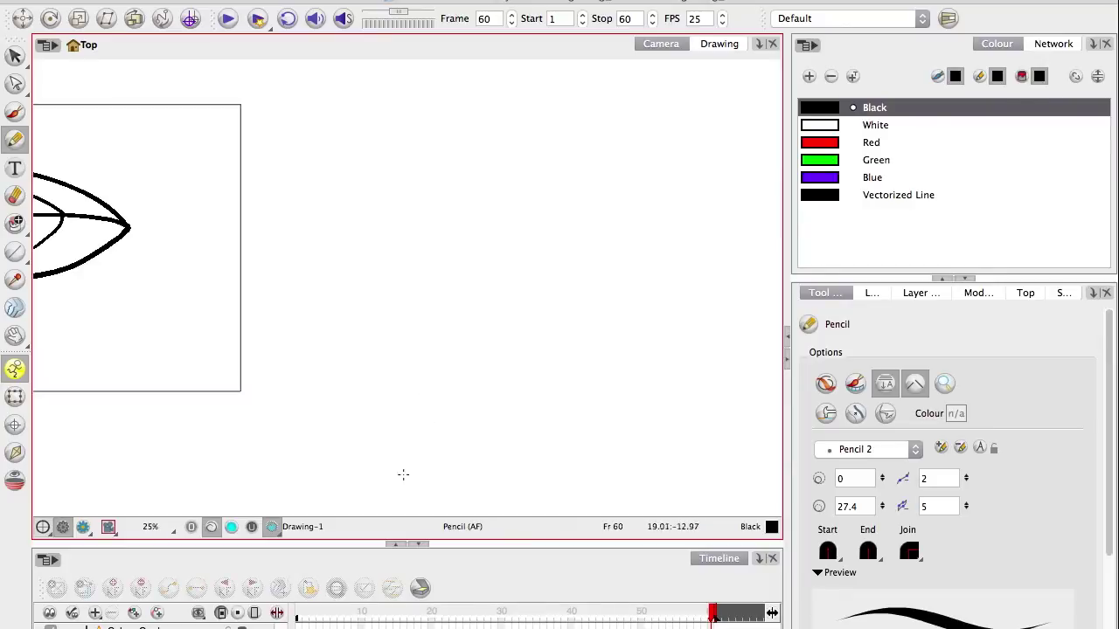
mouse_move(404, 480)
left_mouse_down()
mouse_move(414, 169)
mouse_move(357, 113)
left_mouse_up()
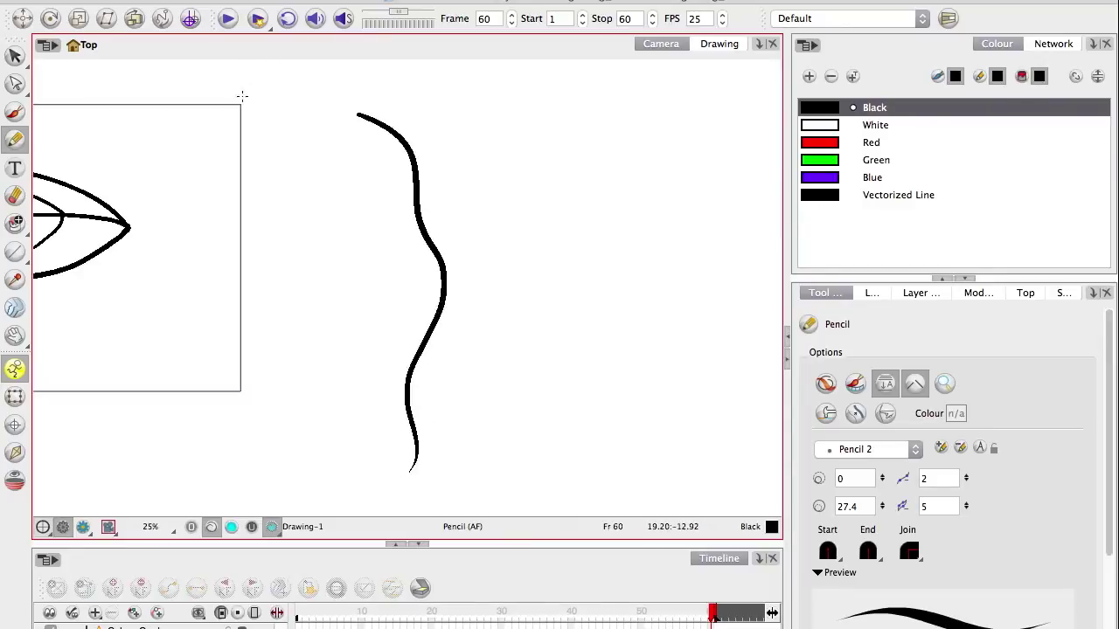
key("2")
key("2")
key("1")
key("1")
key("super+z")
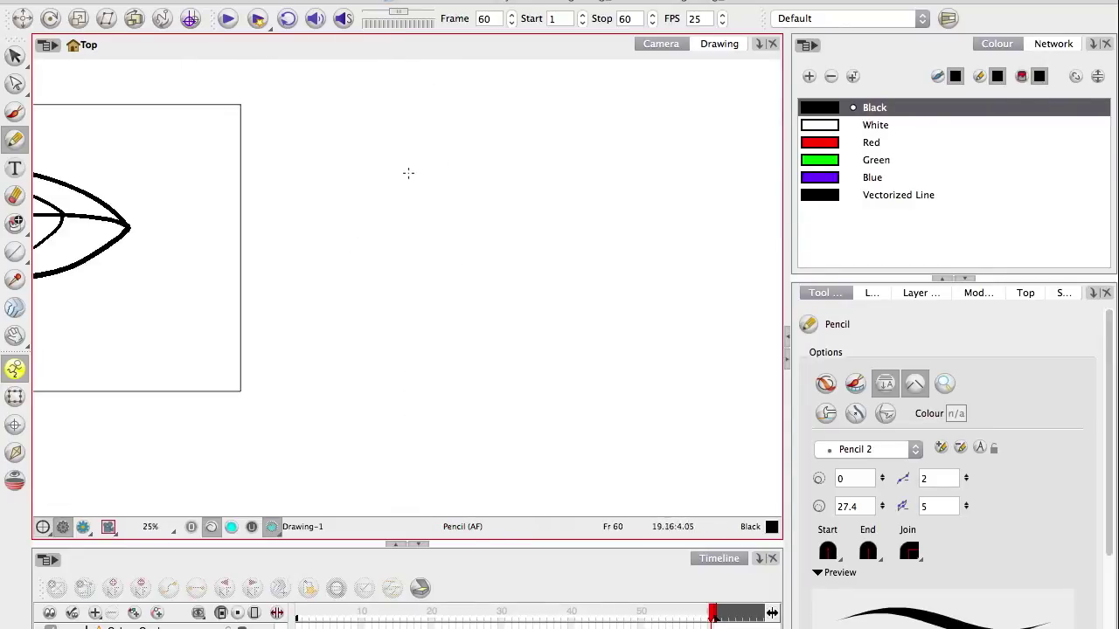
Step: Draw two tall wavy black pencil lines as trunk sides right of the camera frame, with strokes flaring outward at the base
left_click_drag(407, 167, 386, 468)
mouse_move(499, 200)
left_mouse_down()
mouse_move(492, 367)
mouse_move(517, 480)
left_mouse_up()
left_click_drag(390, 426, 428, 302)
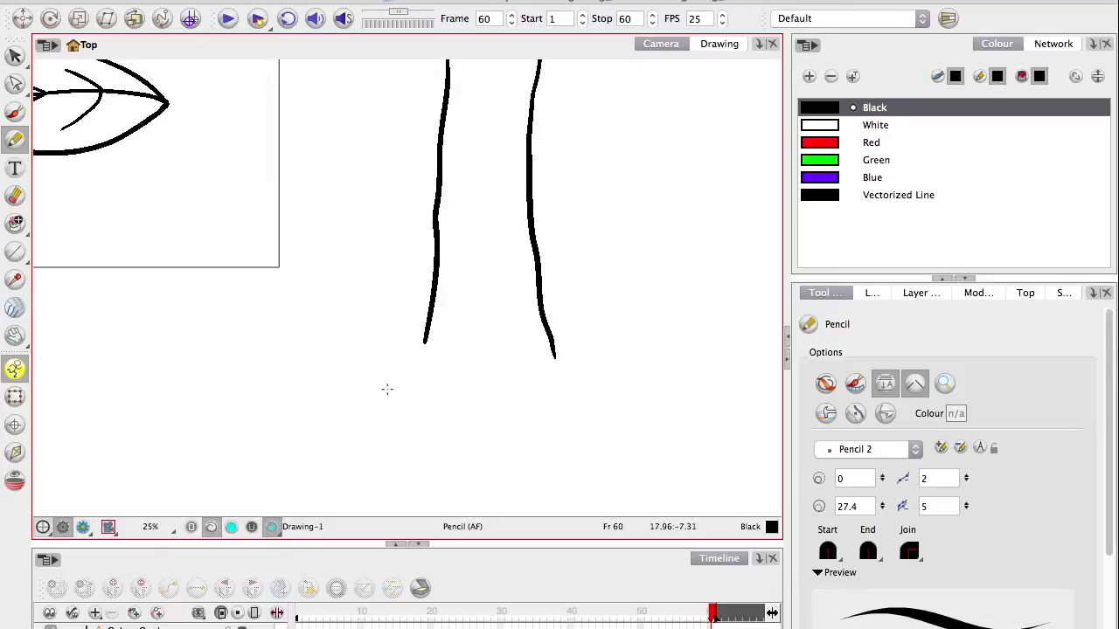
left_click_drag(343, 400, 436, 324)
left_click_drag(635, 438, 559, 355)
key("super+z")
left_click_drag(646, 458, 557, 354)
left_click_drag(359, 435, 437, 351)
Step: Add two long and two short thin vertical pencil lines as bark detail between the trunk's sides
key("2")
left_click_drag(509, 216, 500, 499)
left_click_drag(593, 207, 594, 454)
left_click_drag(546, 215, 554, 432)
key("super+z")
left_click_drag(548, 237, 549, 350)
left_click_drag(561, 298, 561, 346)
key("2")
key("1")
key("1")
key("2")
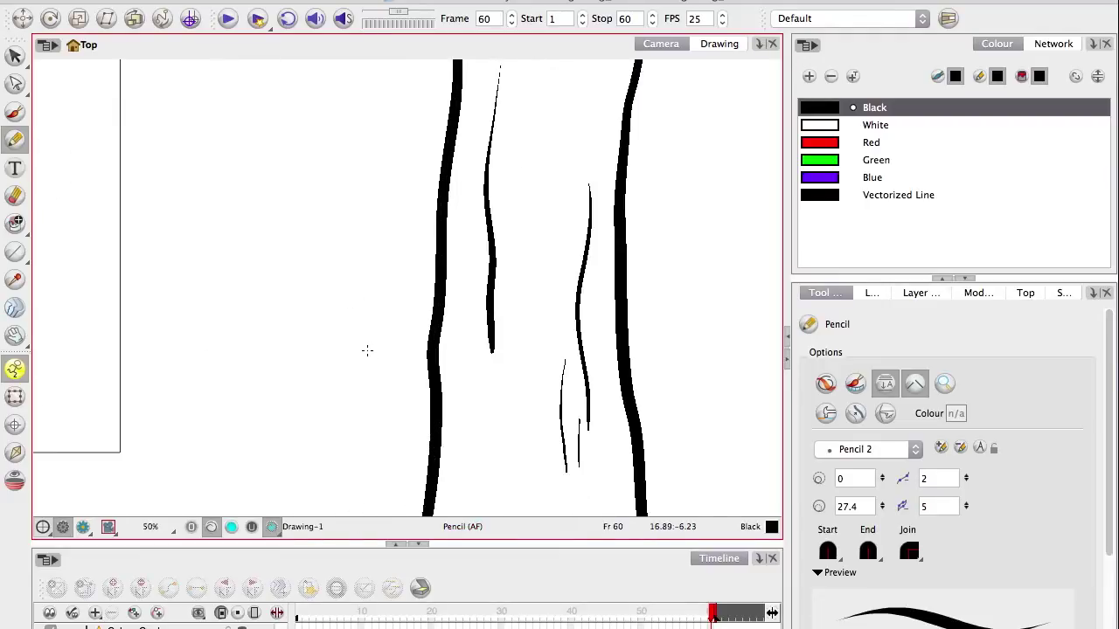
Step: Select the trunk's pencil lines, try a maximum thickness of 8.5 and a minimum thickness of 11.3, and undo each change
key("alt+s")
mouse_move(405, 270)
left_mouse_down()
mouse_move(270, 374)
mouse_move(288, 398)
left_mouse_up()
left_click_drag(324, 251, 274, 374)
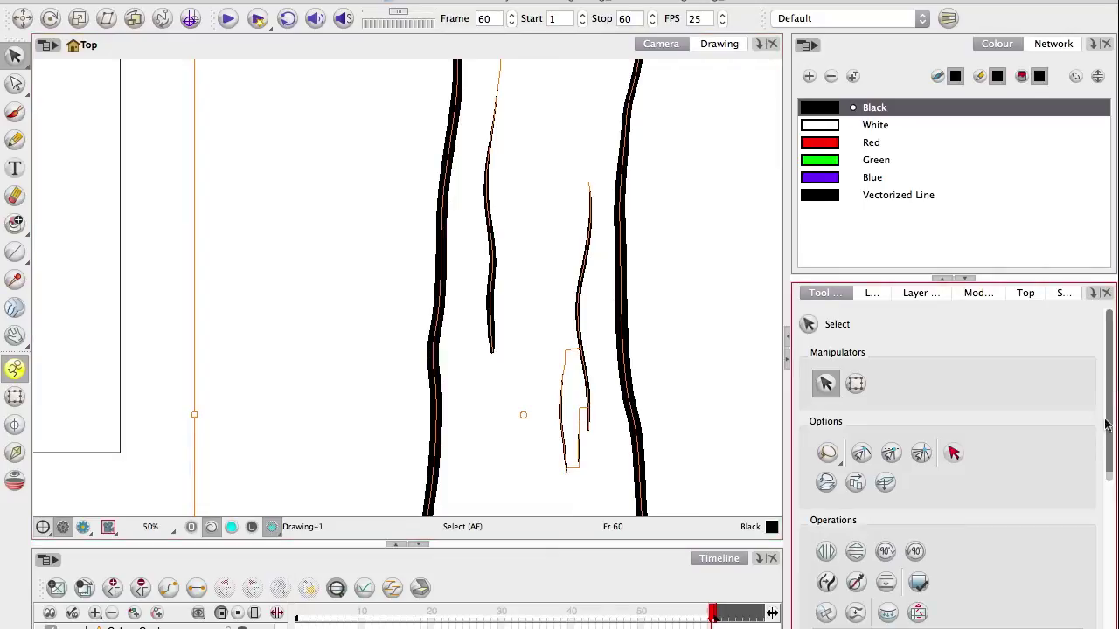
scroll(1103, 464, "down", 10)
scroll(1086, 612, "up", 1)
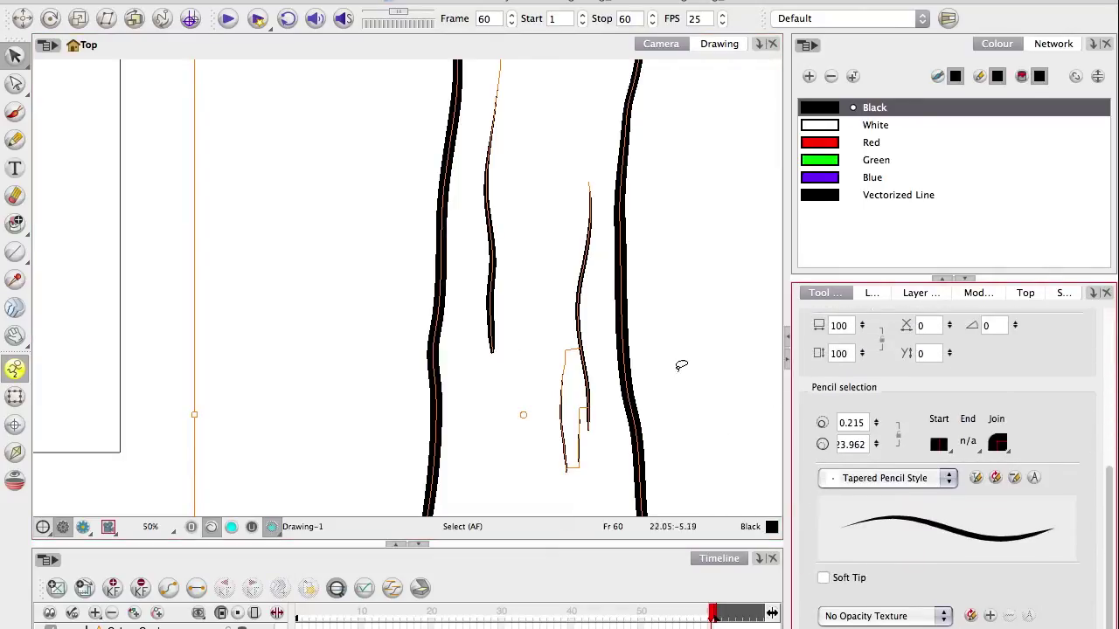
left_click_drag(879, 446, 877, 467)
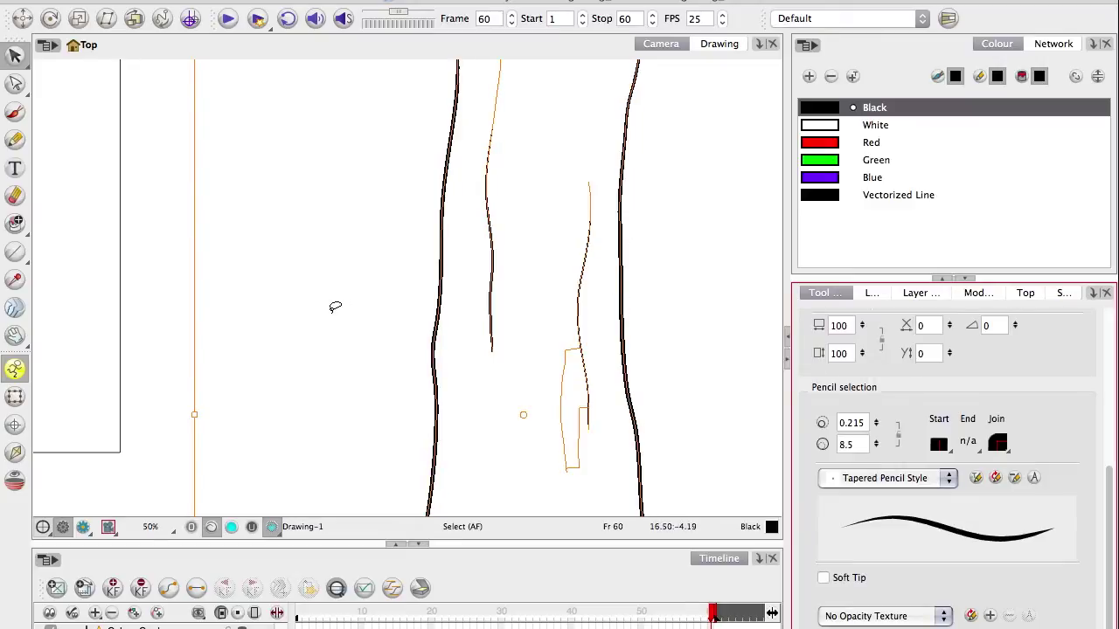
key("ctrl+z")
left_click_drag(877, 424, 878, 417)
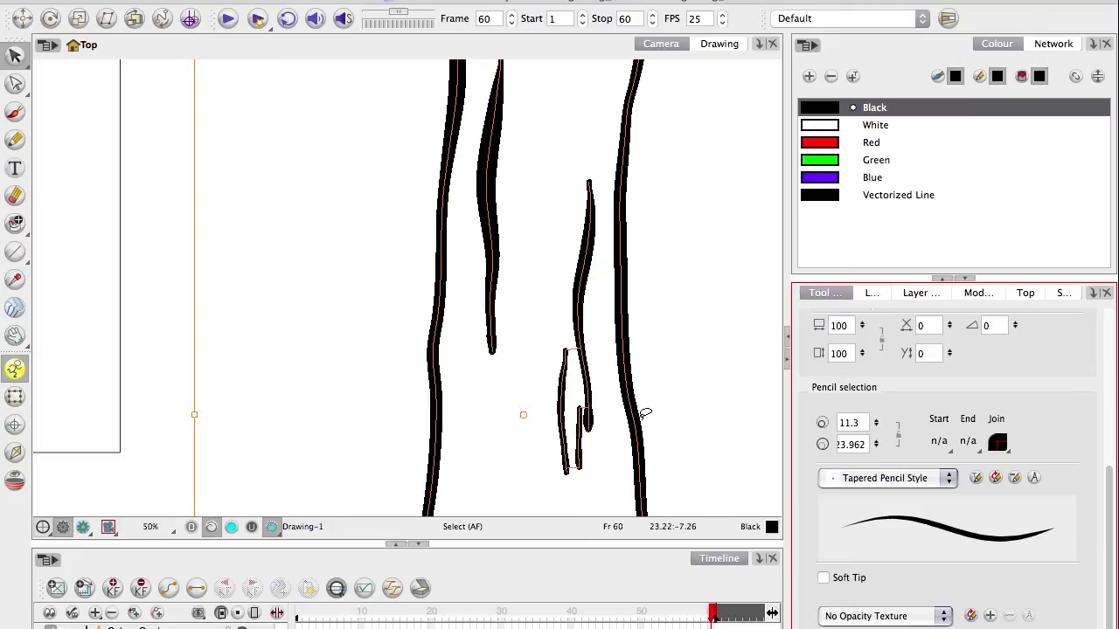
key("ctrl+z")
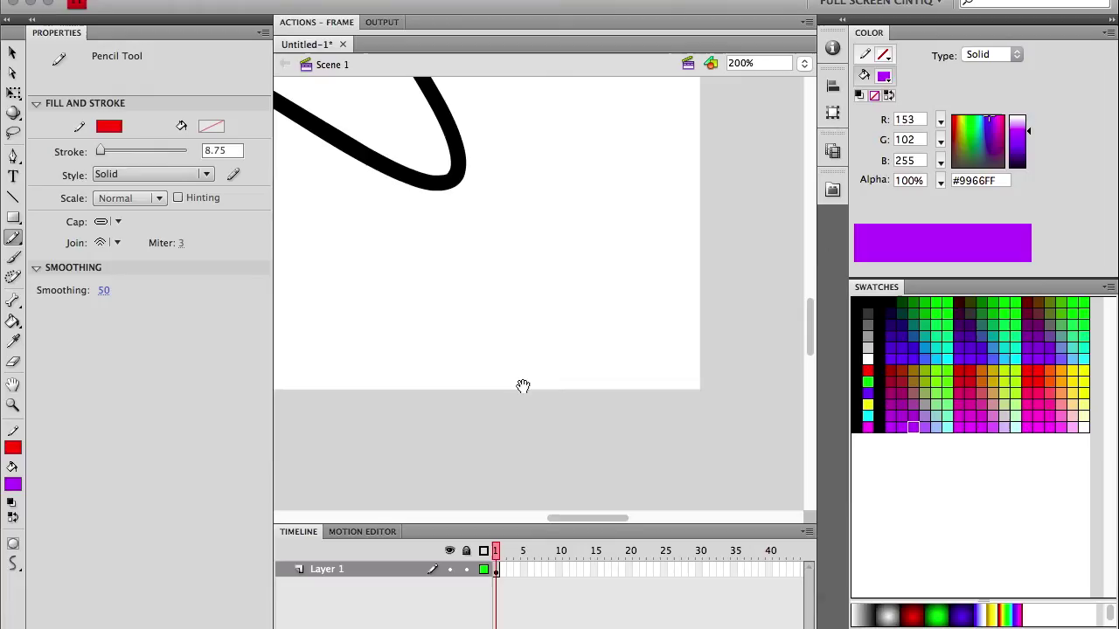
Step: In Adobe Flash, sketch a wavy red pencil line below the stage and erase several gaps along it
mouse_move(327, 391)
left_mouse_down()
mouse_move(368, 339)
mouse_move(489, 396)
mouse_move(662, 323)
mouse_move(805, 337)
left_mouse_up()
left_click_drag(518, 417, 454, 385)
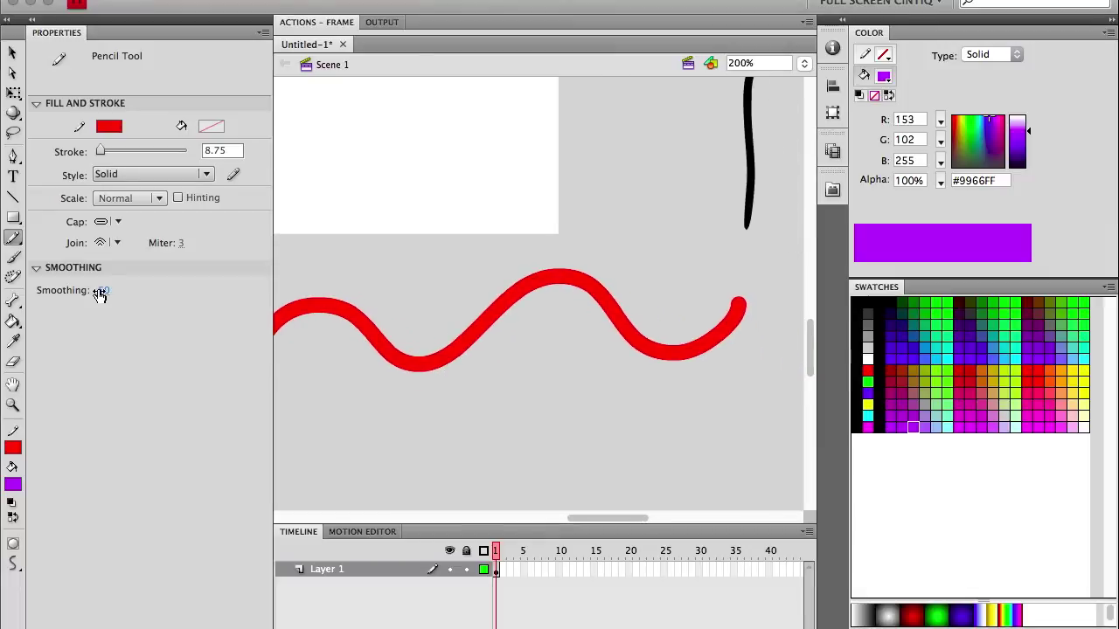
left_click(13, 361)
left_click_drag(437, 368, 497, 385)
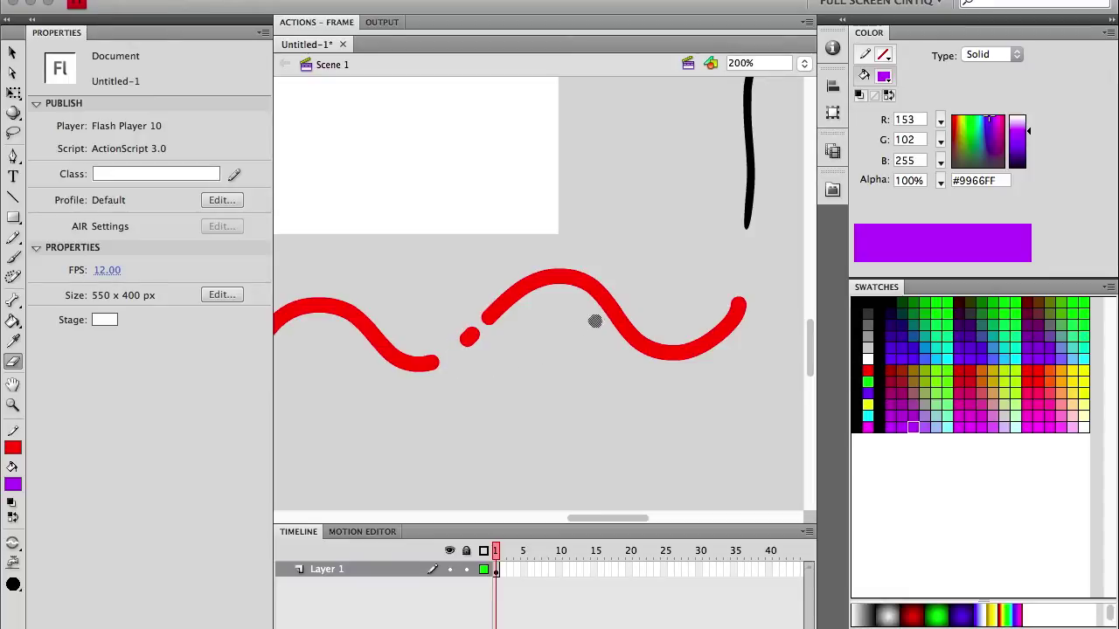
left_click_drag(595, 320, 570, 357)
left_click_drag(531, 302, 489, 299)
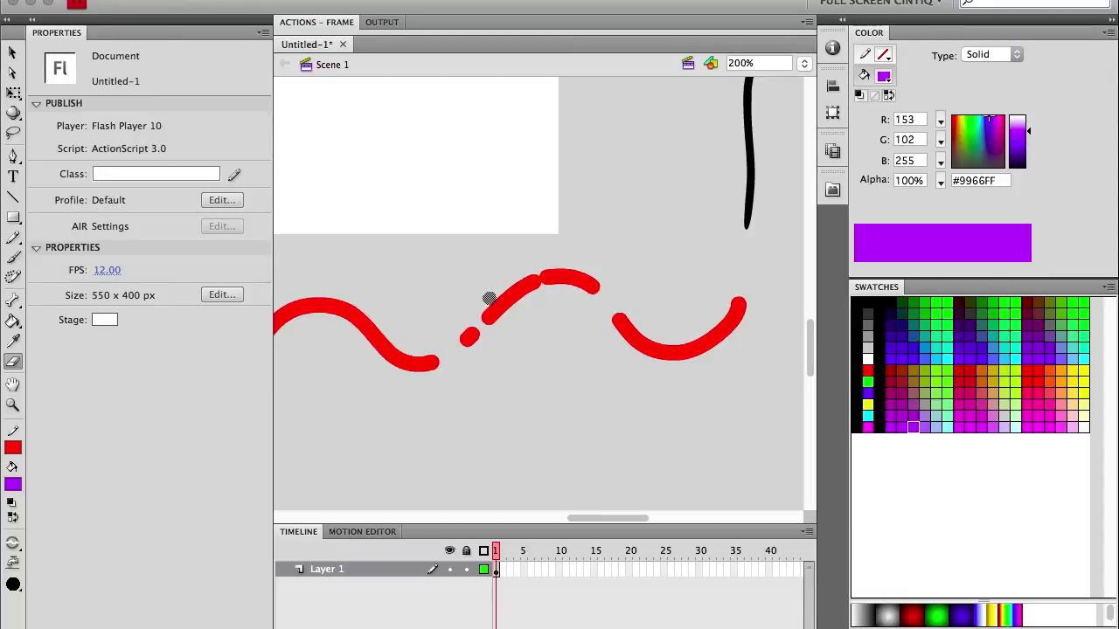
key("x")
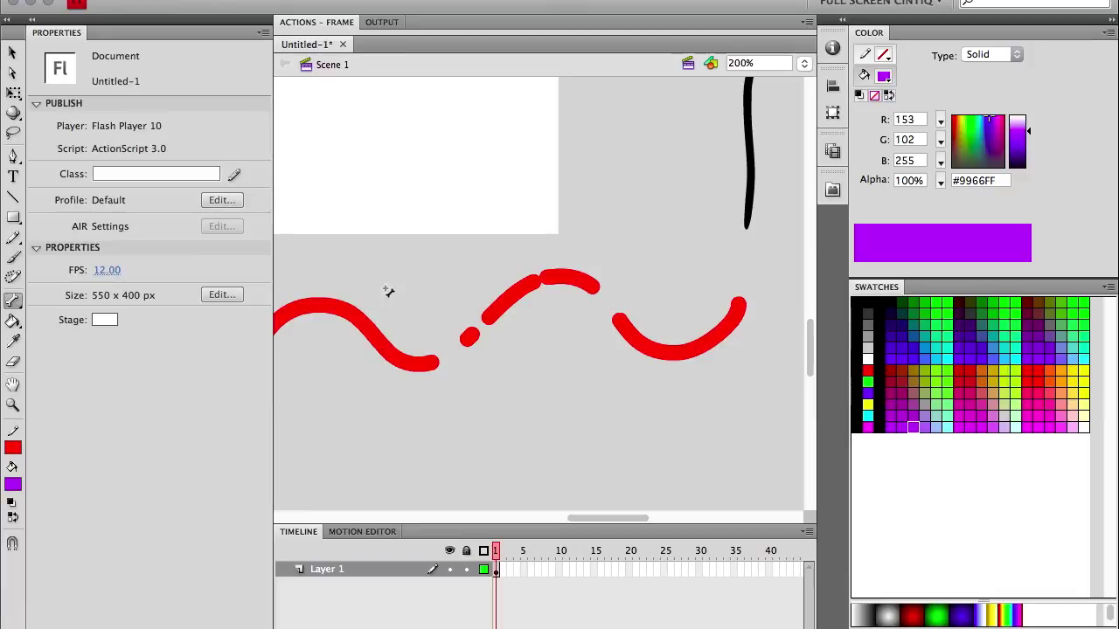
Step: Switch to Toon Boom Harmony and draw four tall, curved brown pencil lines in the empty area left of the tree trunk
key("super+Tab")
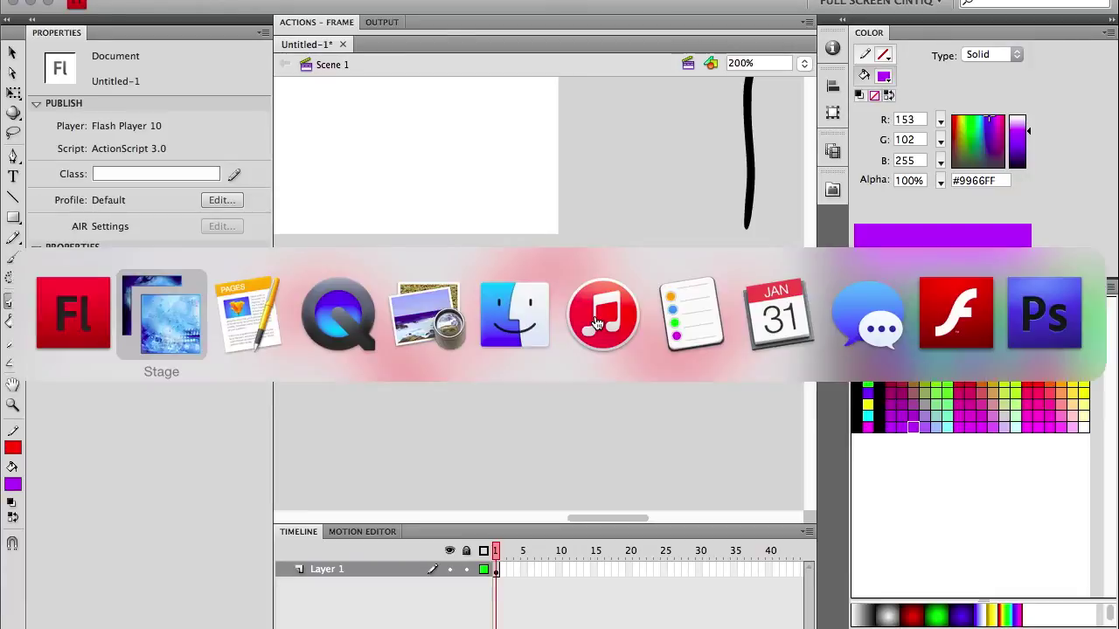
scroll(494, 337, "up", 4)
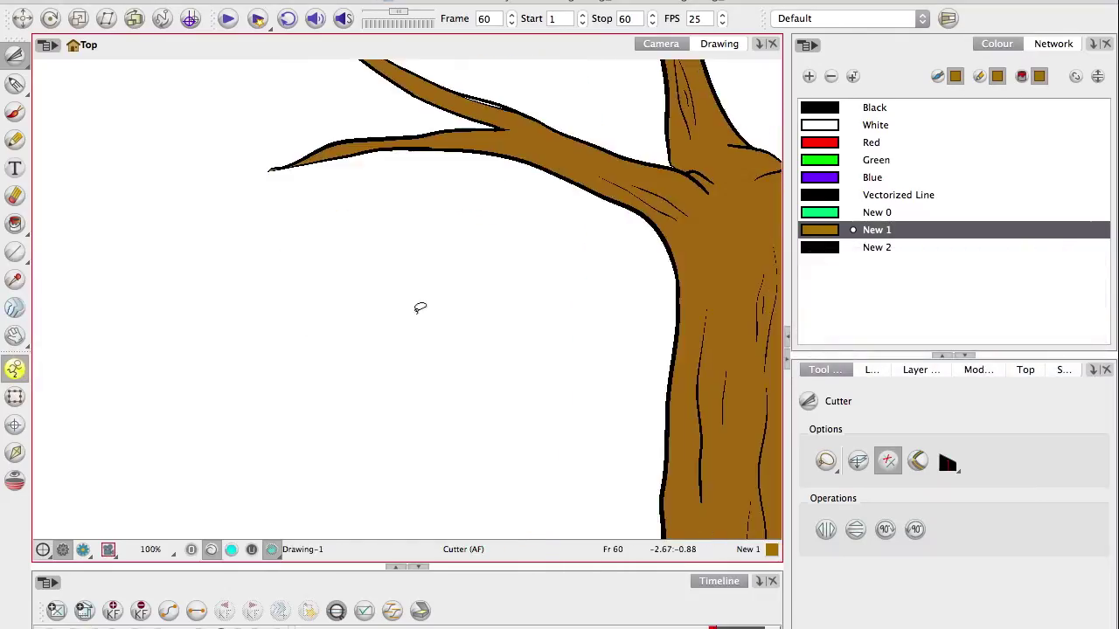
left_click(15, 140)
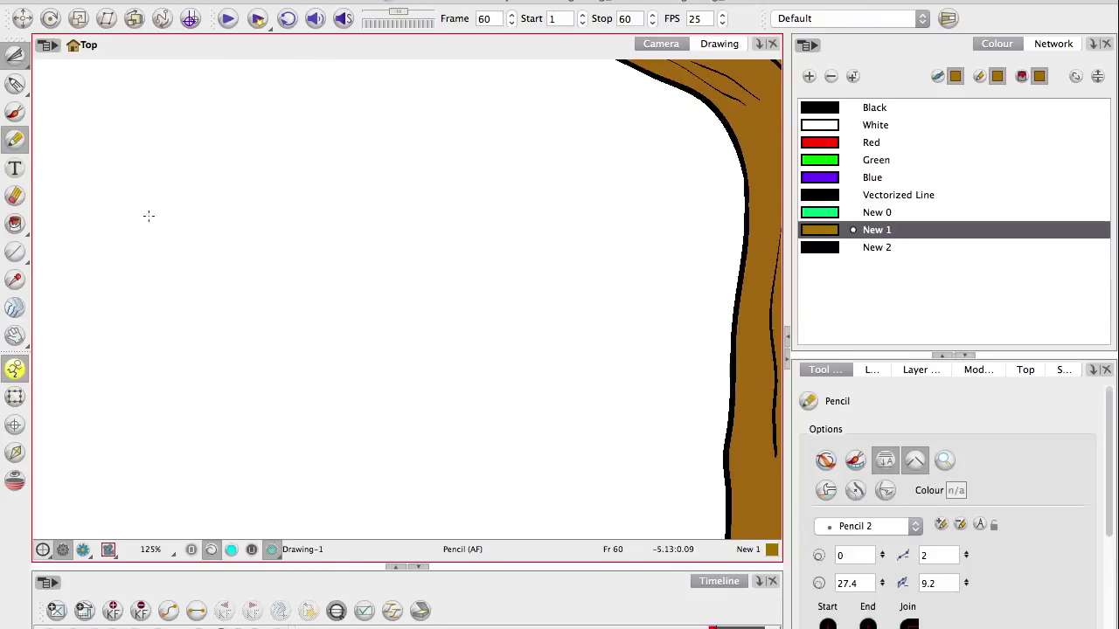
left_click_drag(249, 131, 280, 437)
left_click_drag(363, 115, 375, 437)
left_click_drag(438, 411, 470, 165)
mouse_move(476, 122)
left_mouse_down()
mouse_move(524, 287)
mouse_move(494, 456)
left_mouse_up()
Step: Erase a gap across all four brown pencil lines and cut several more gaps into the first two lines
left_click(14, 196)
left_click_drag(149, 312, 574, 279)
key("2")
key("2")
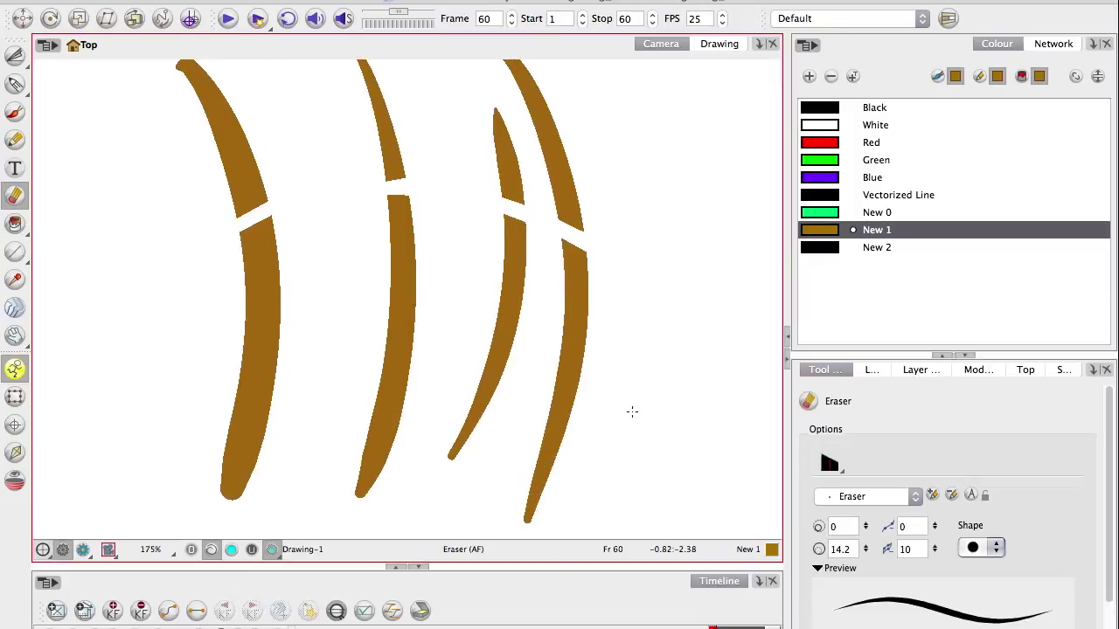
left_click_drag(330, 378, 373, 302)
key("2")
left_click_drag(214, 260, 366, 276)
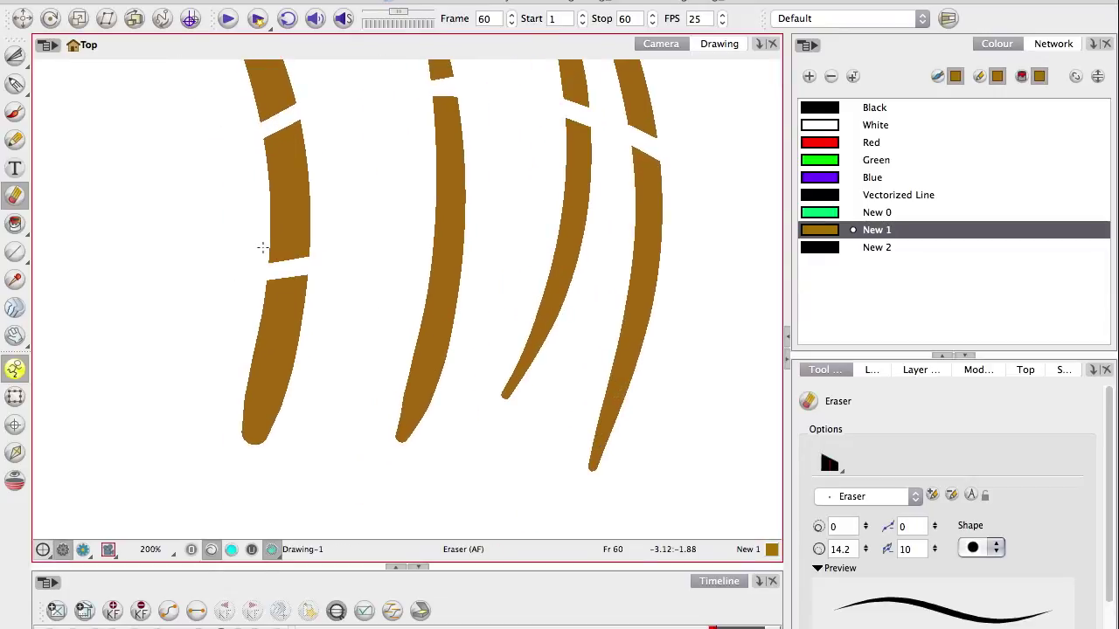
left_click_drag(216, 194, 325, 209)
mouse_move(345, 148)
left_mouse_down()
mouse_move(214, 190)
mouse_move(295, 292)
mouse_move(297, 331)
left_mouse_up()
left_click_drag(315, 119, 251, 259)
left_click_drag(337, 151, 293, 240)
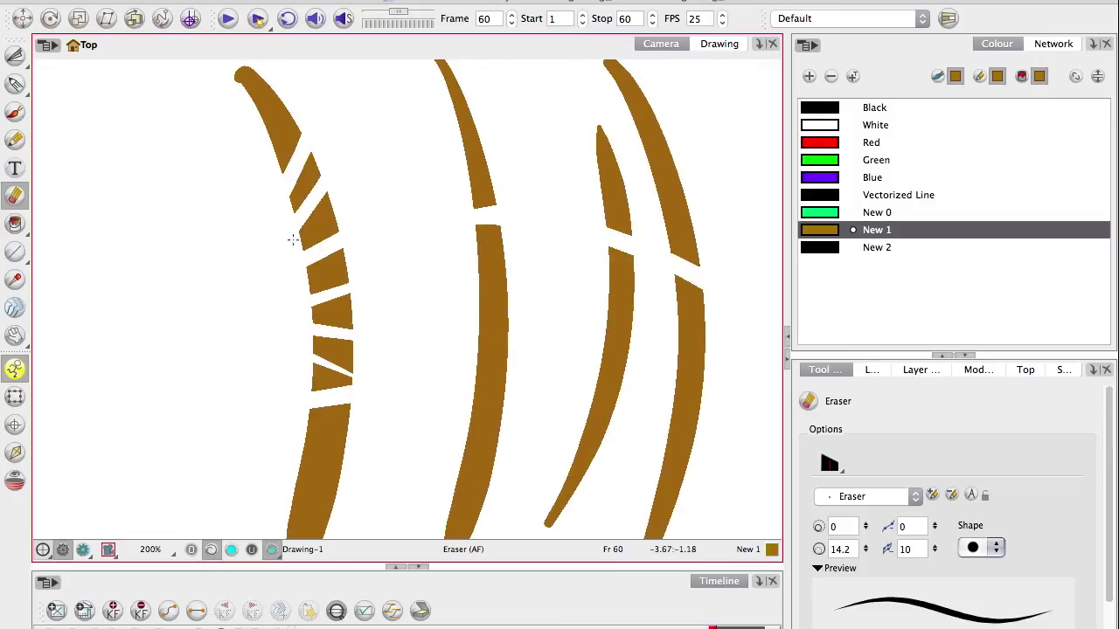
mouse_move(449, 341)
left_mouse_down()
mouse_move(516, 361)
mouse_move(528, 299)
left_mouse_up()
left_click_drag(385, 295, 482, 257)
Step: Paint two tall wavy brown strokes with the Brush to the left of the cut pencil lines
key("alt+b")
mouse_move(253, 102)
left_mouse_down()
mouse_move(323, 213)
mouse_move(316, 516)
left_mouse_up()
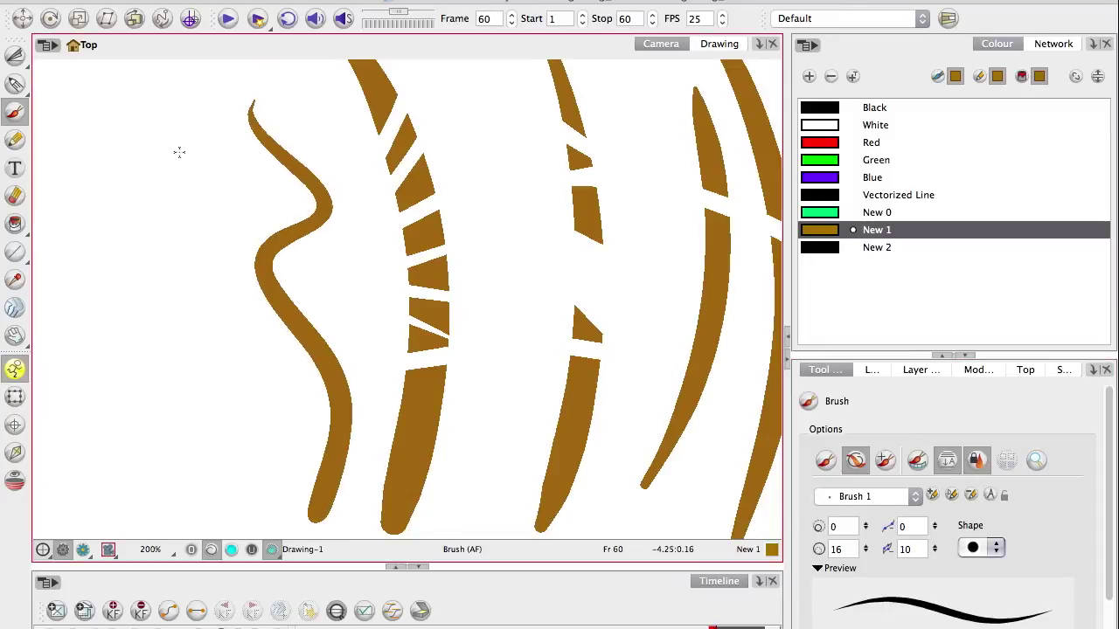
left_click_drag(201, 139, 186, 415)
Step: Erase irregular chunks from the middle of both wavy brush strokes
left_click(15, 196)
mouse_move(150, 234)
left_mouse_down()
mouse_move(182, 260)
mouse_move(238, 255)
left_mouse_up()
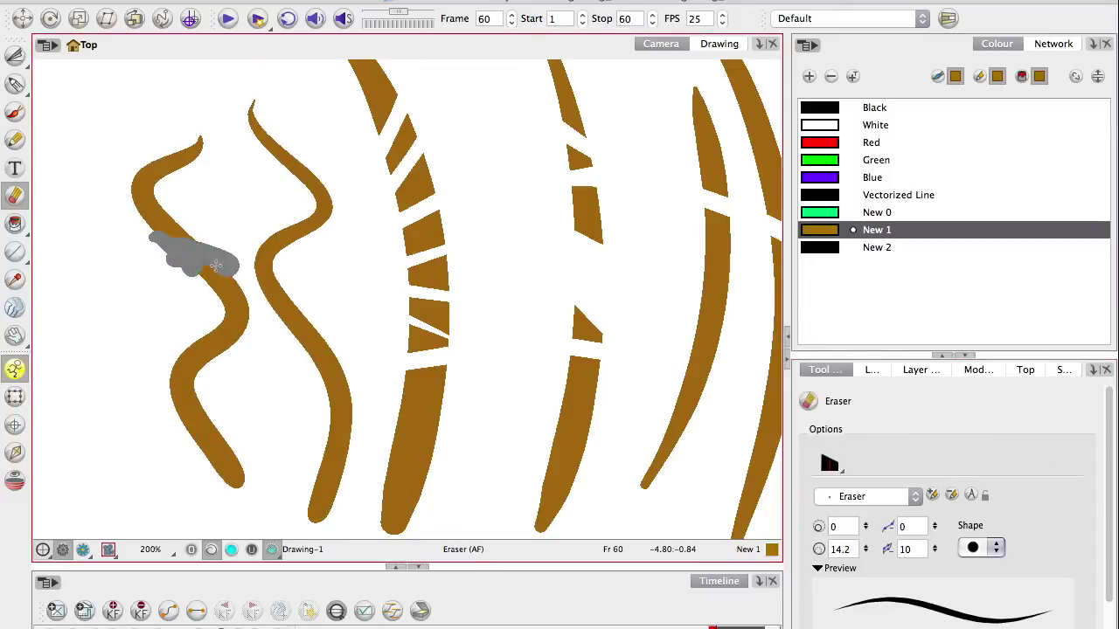
left_click_drag(271, 323, 360, 390)
left_click_drag(276, 286, 288, 309)
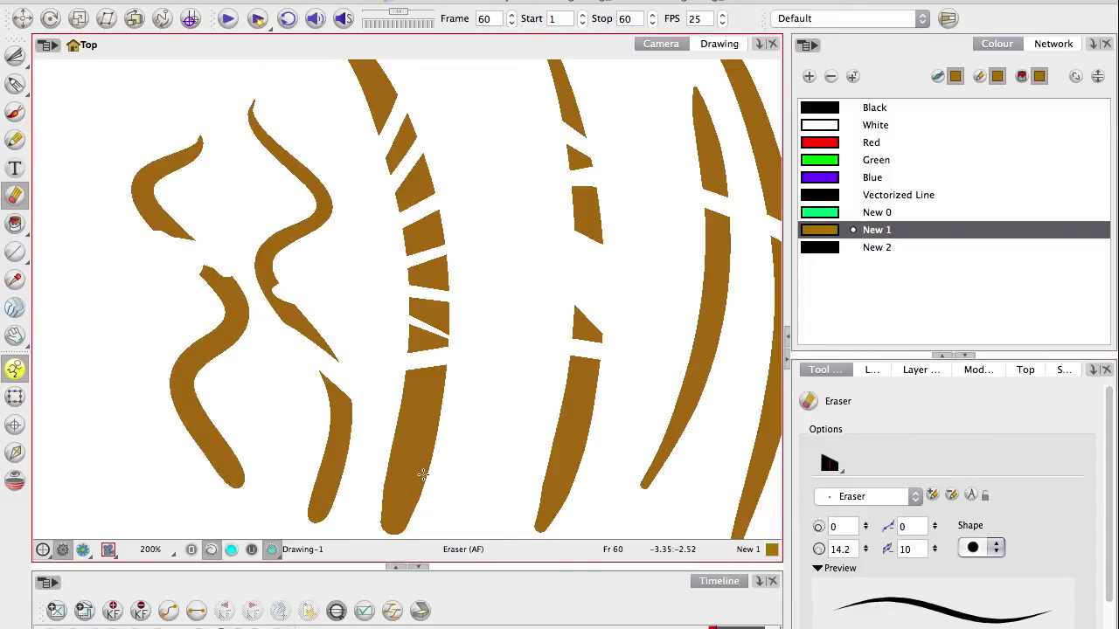
Step: Erase a notch in the lower part of the second wavy brush stroke and another in the thick pencil line beside it
key("2")
left_click_drag(424, 474, 424, 323)
key("2")
key("2")
key("2")
key("2")
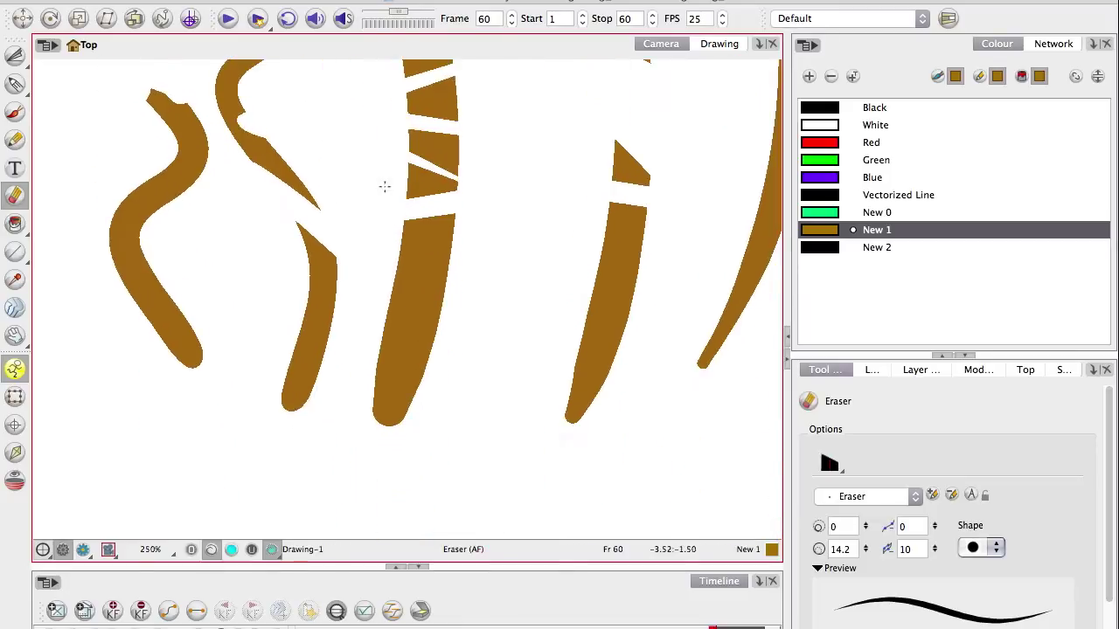
left_click_drag(264, 281, 281, 303)
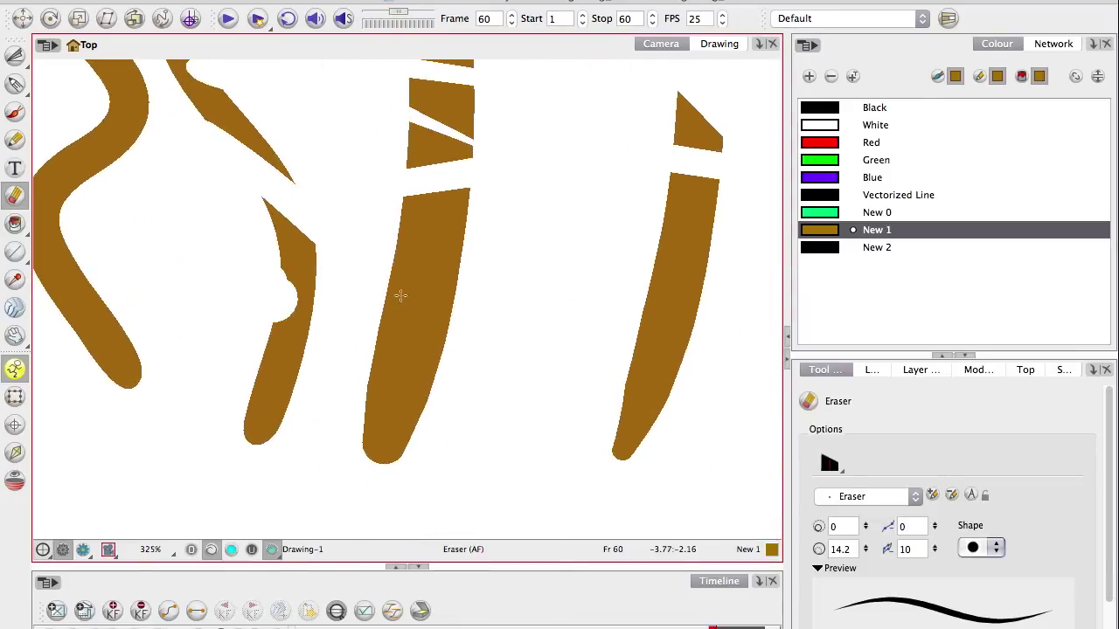
left_click_drag(396, 291, 419, 310)
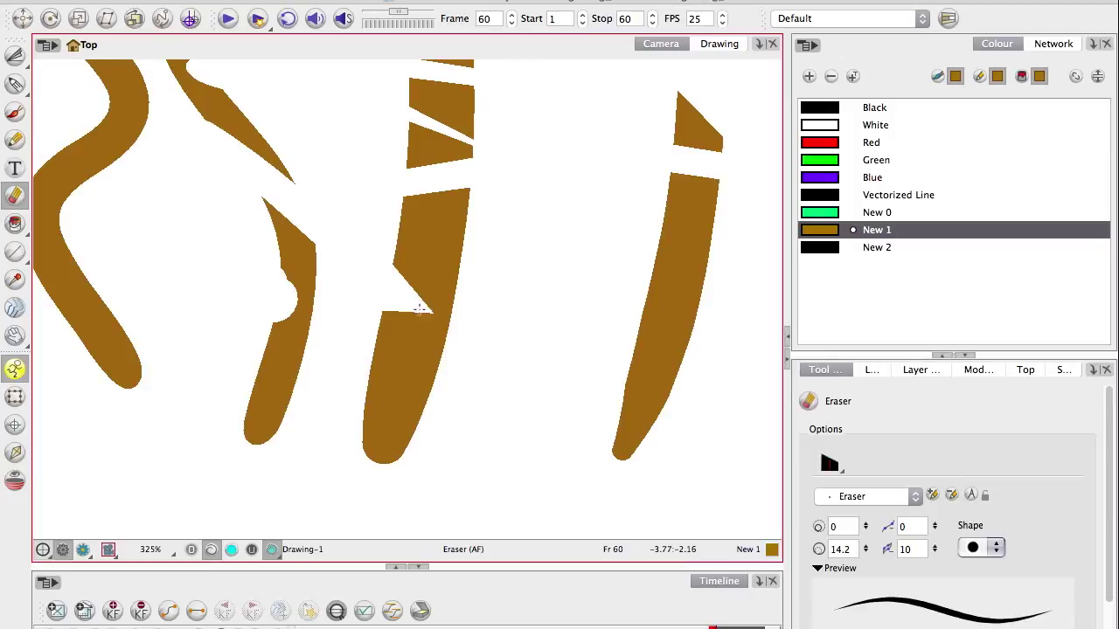
Step: Trim the upper end of the third pencil line's lower piece with repeated eraser strokes at different angles
mouse_move(393, 257)
left_mouse_down()
mouse_move(377, 305)
mouse_move(385, 427)
mouse_move(143, 197)
left_mouse_up()
key("2")
left_click_drag(487, 205, 166, 369)
key("2")
key("2")
key("2")
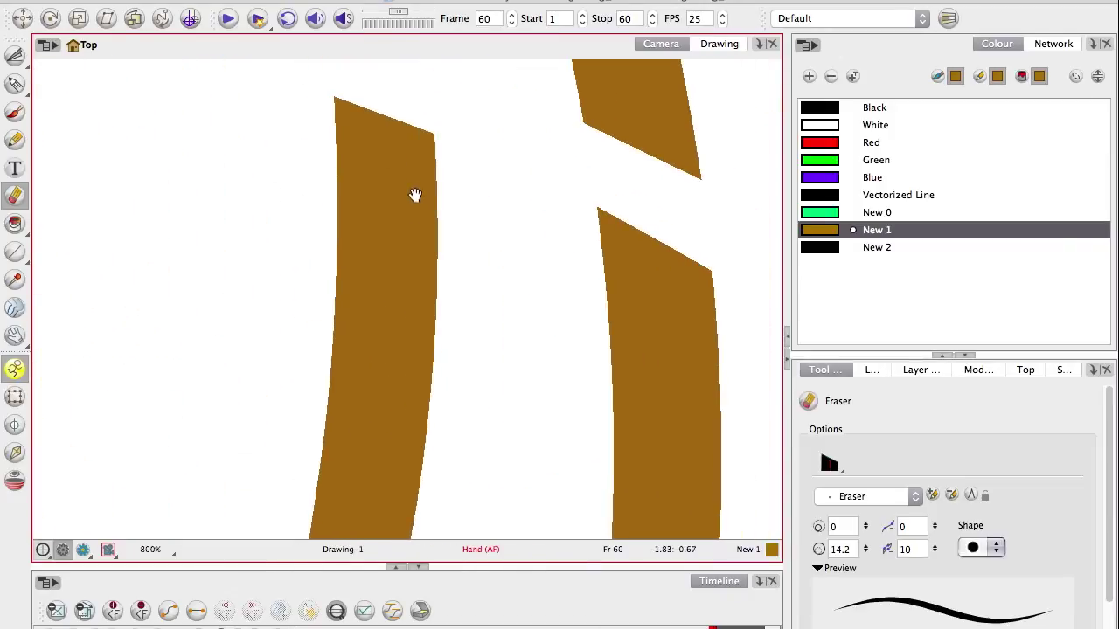
left_click_drag(417, 187, 423, 243)
mouse_move(349, 132)
left_mouse_down()
mouse_move(432, 213)
mouse_move(466, 315)
left_mouse_up()
left_click_drag(382, 134, 465, 336)
left_click_drag(344, 142, 461, 353)
left_click_drag(305, 207, 465, 330)
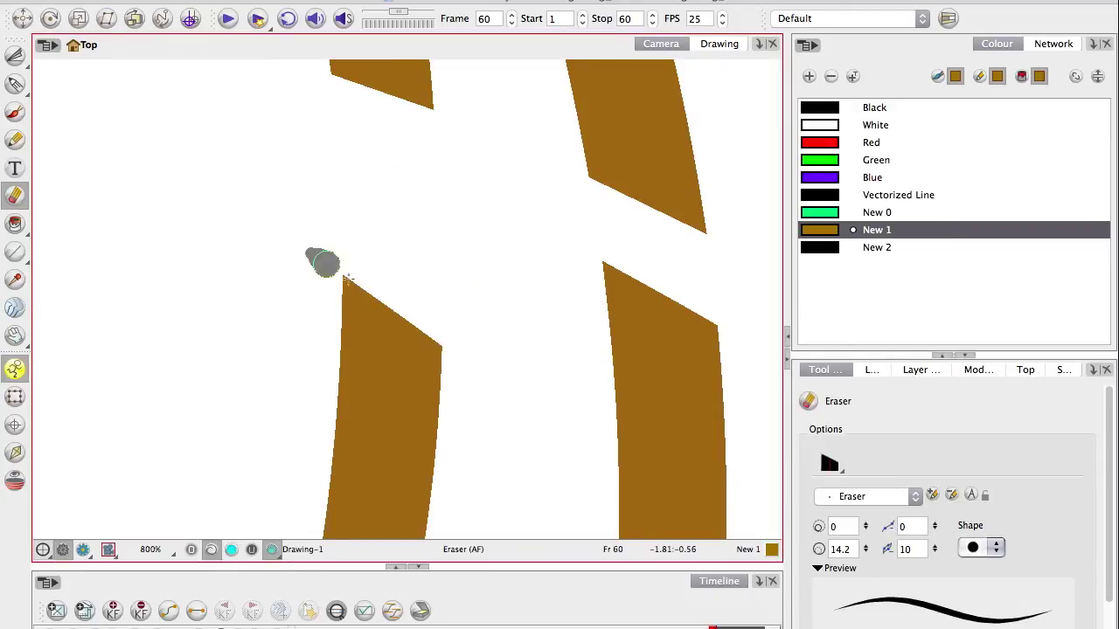
left_click_drag(322, 263, 463, 327)
left_click_drag(300, 353, 461, 300)
left_click_drag(310, 374, 437, 298)
left_click_drag(305, 407, 435, 285)
mouse_move(312, 444)
left_mouse_down()
mouse_move(345, 422)
mouse_move(433, 285)
left_mouse_up()
key("1")
key("1")
key("1")
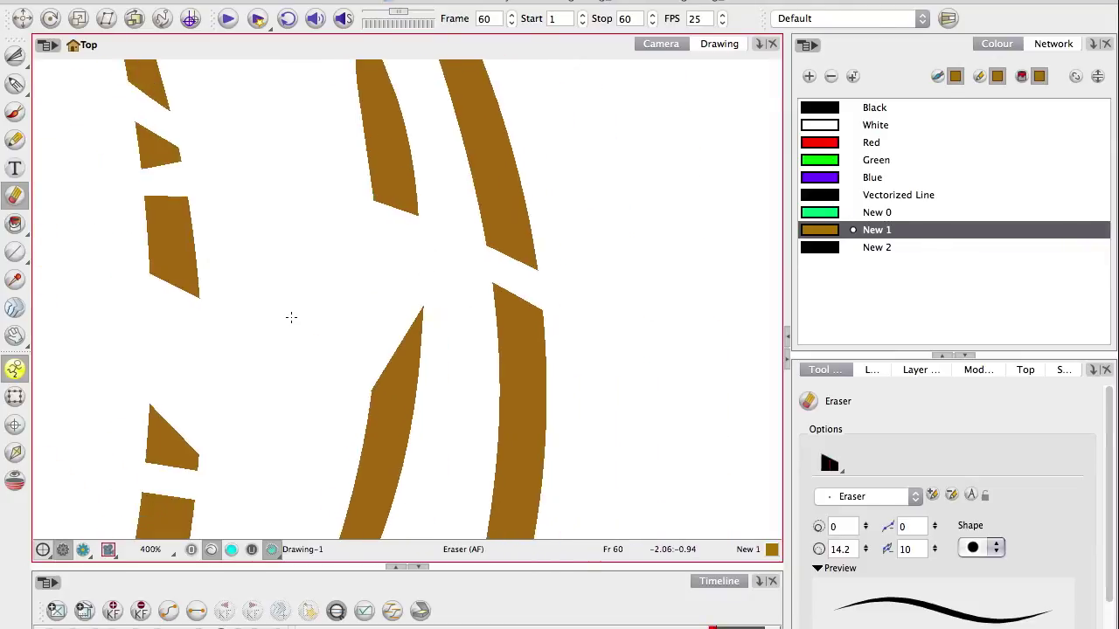
scroll(292, 317, "down", 3)
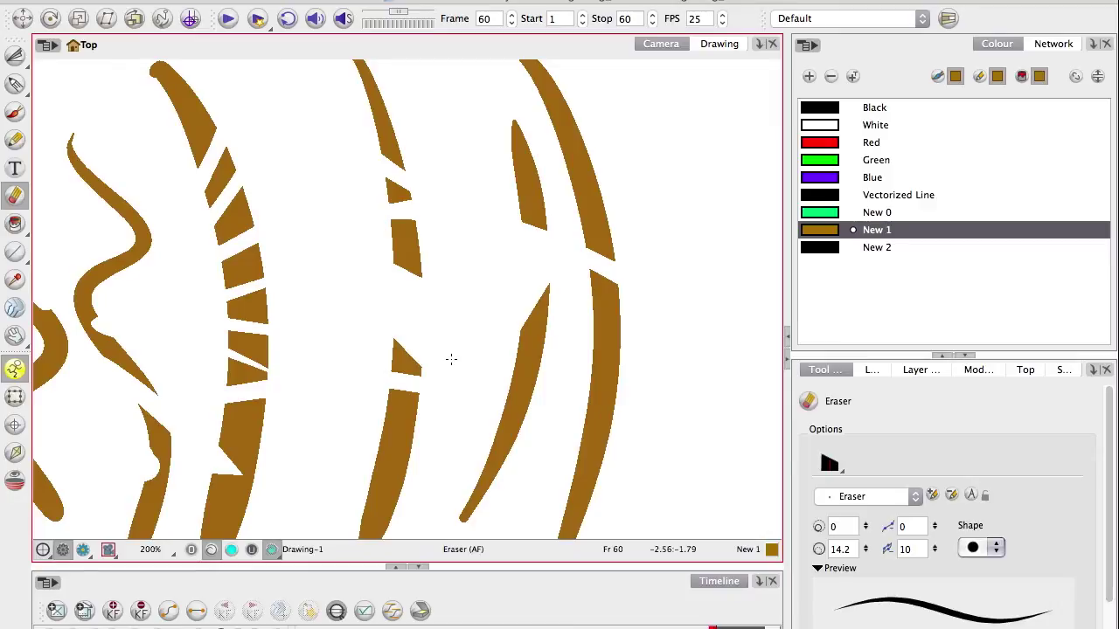
Step: Scribble a dense brown patch of back-and-forth Pencil strokes in the empty area right of the tree trunk
key("space")
left_click_drag(512, 373, 60, 361)
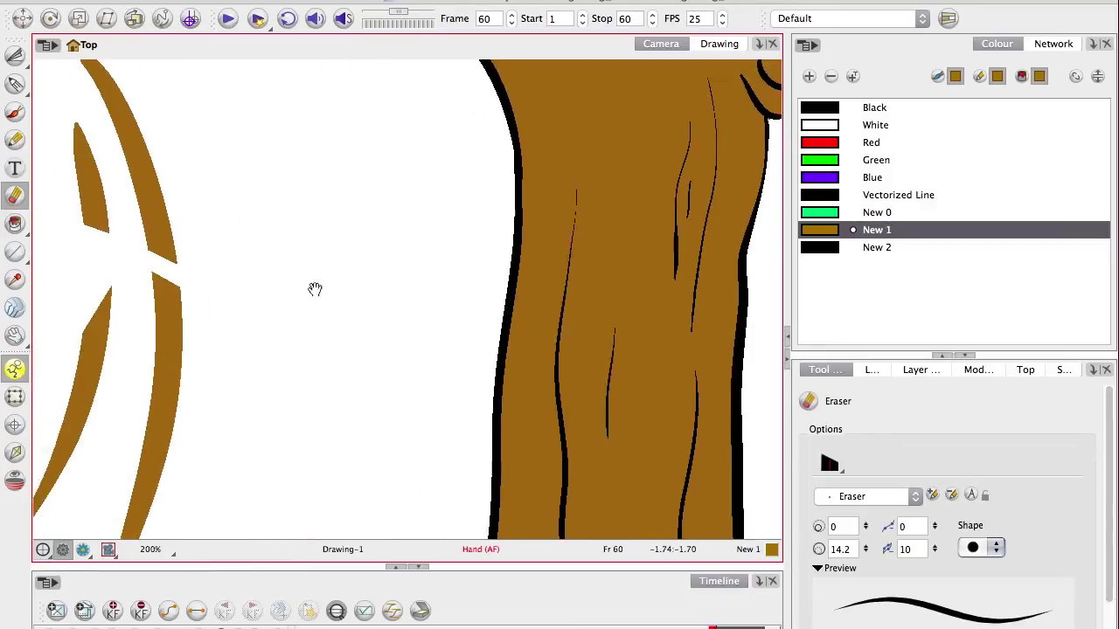
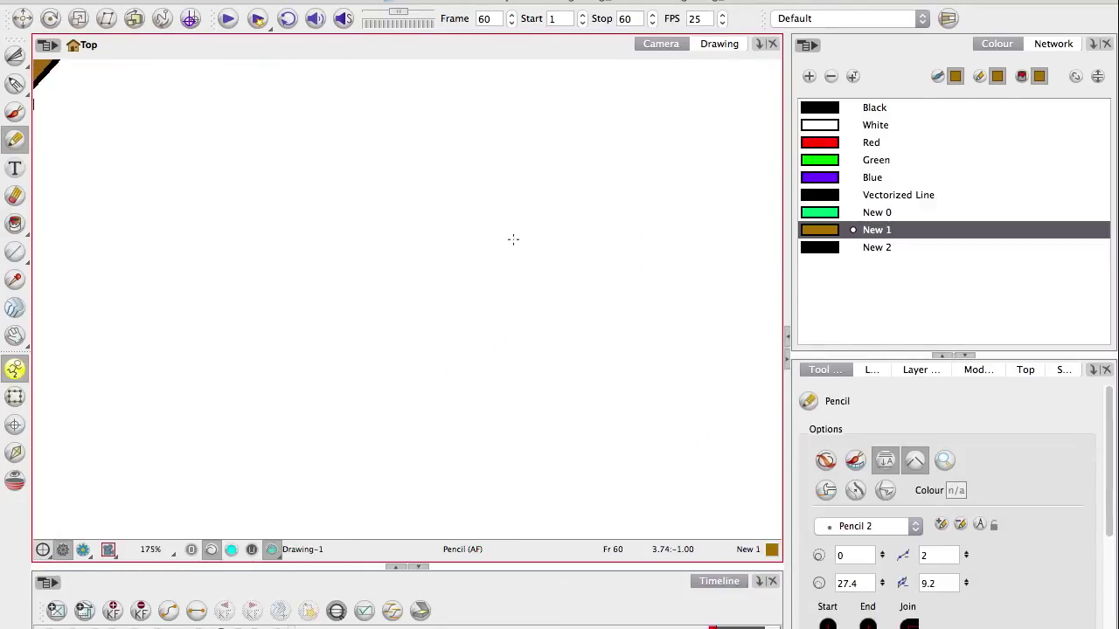
mouse_move(513, 235)
left_mouse_down()
mouse_move(419, 201)
mouse_move(524, 304)
mouse_move(319, 247)
mouse_move(429, 388)
mouse_move(200, 373)
mouse_move(473, 482)
mouse_move(223, 418)
left_mouse_up()
key("space")
left_click_drag(285, 442, 345, 387)
Step: Select the brown scribble and convert its pencil lines to brush strokes
left_click(16, 58)
left_click(56, 55)
mouse_move(216, 160)
left_mouse_down()
mouse_move(313, 105)
mouse_move(322, 398)
left_mouse_up()
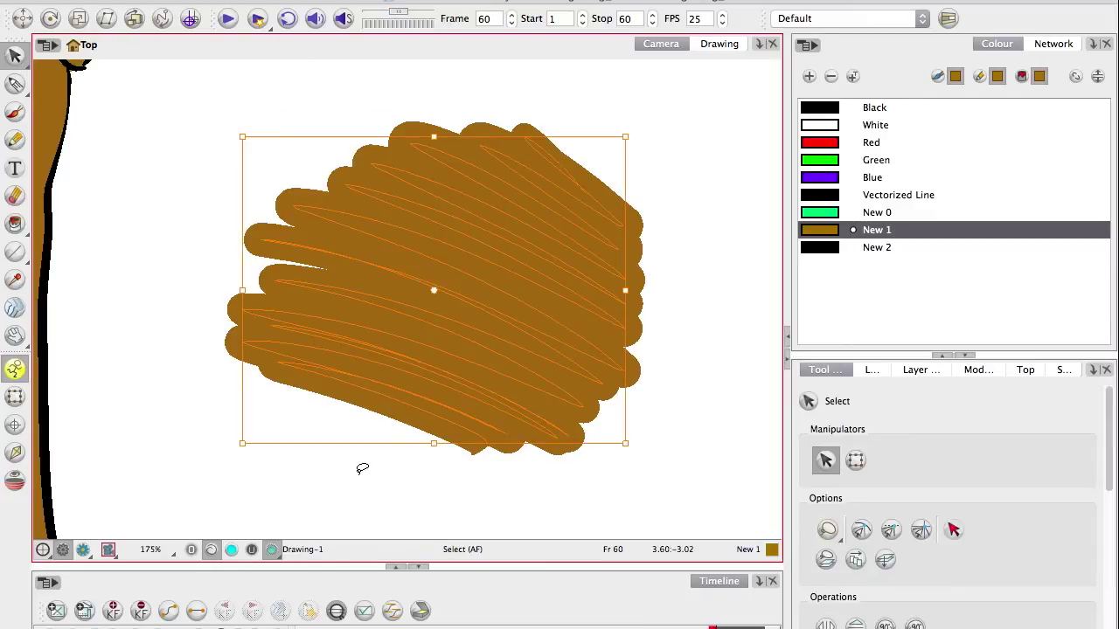
right_click(400, 298)
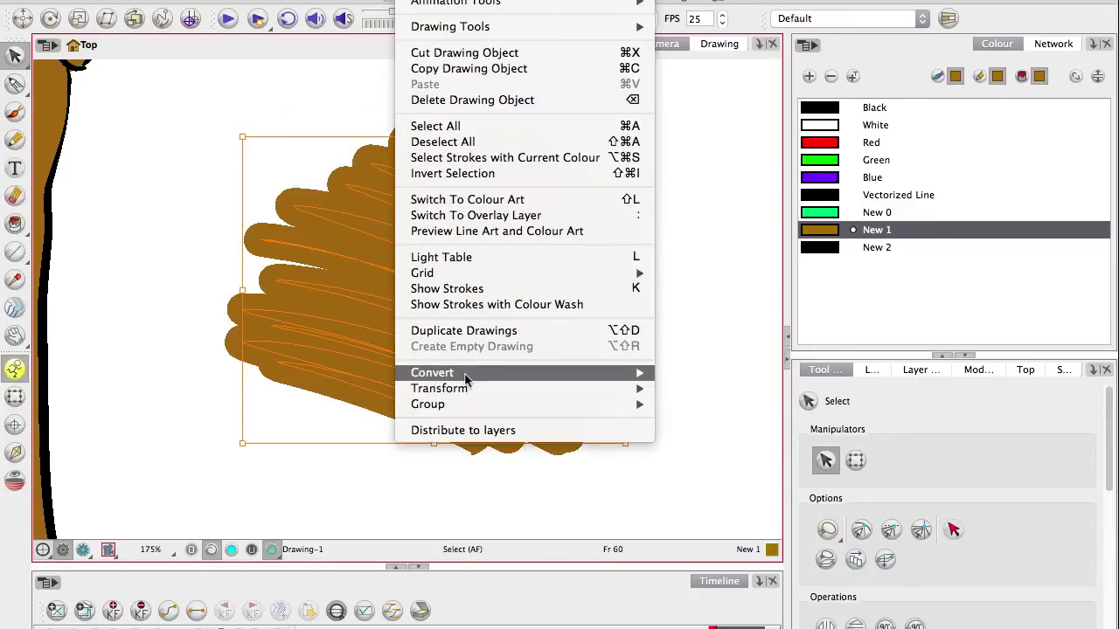
mouse_move(463, 374)
left_click(693, 375)
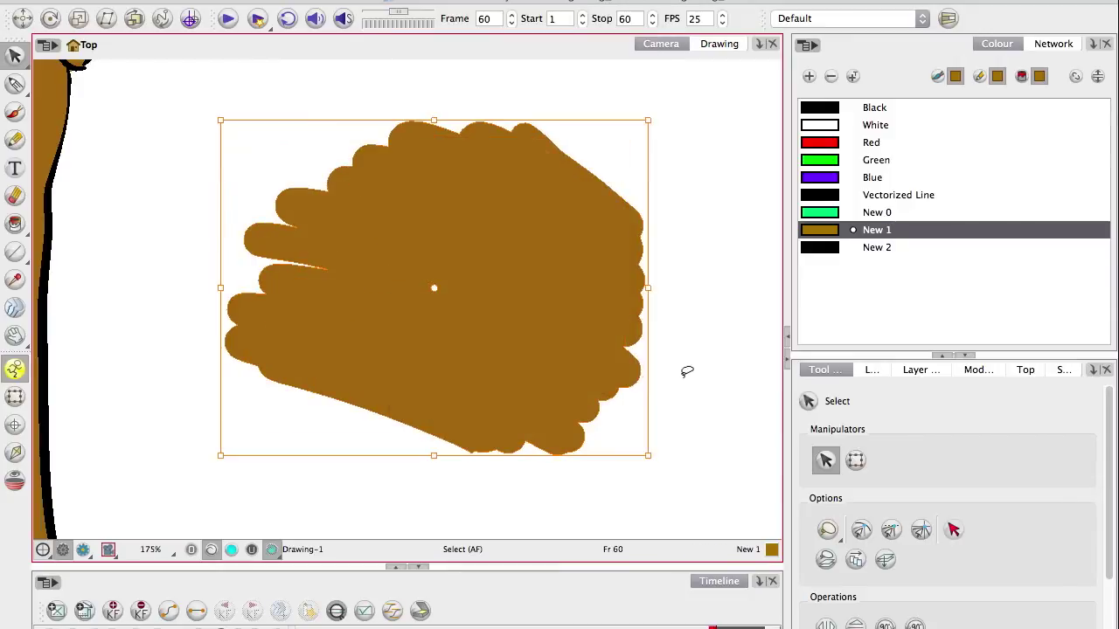
left_click(618, 479)
Step: Paint three long, curved diagonal brown strokes with the Brush to the right of the scribble
key("space")
left_click_drag(619, 490, 190, 352)
left_click(15, 113)
key("1")
left_click_drag(170, 84, 713, 371)
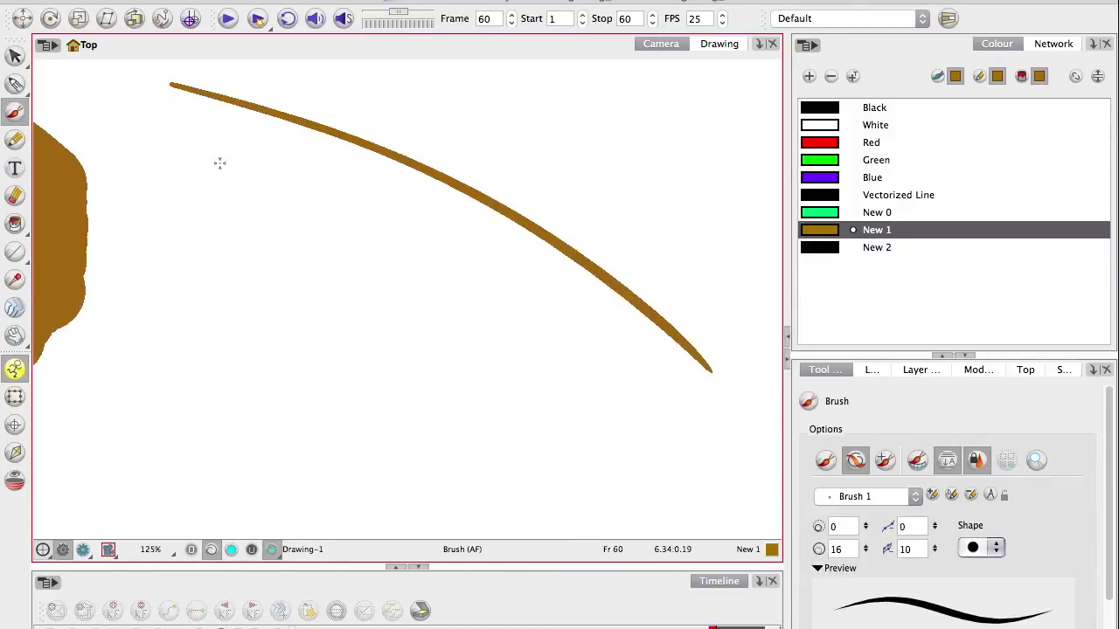
left_click_drag(201, 156, 675, 460)
left_click_drag(220, 194, 651, 520)
Step: Select the three curved brush strokes and convert them to pencil lines
key("alt+s")
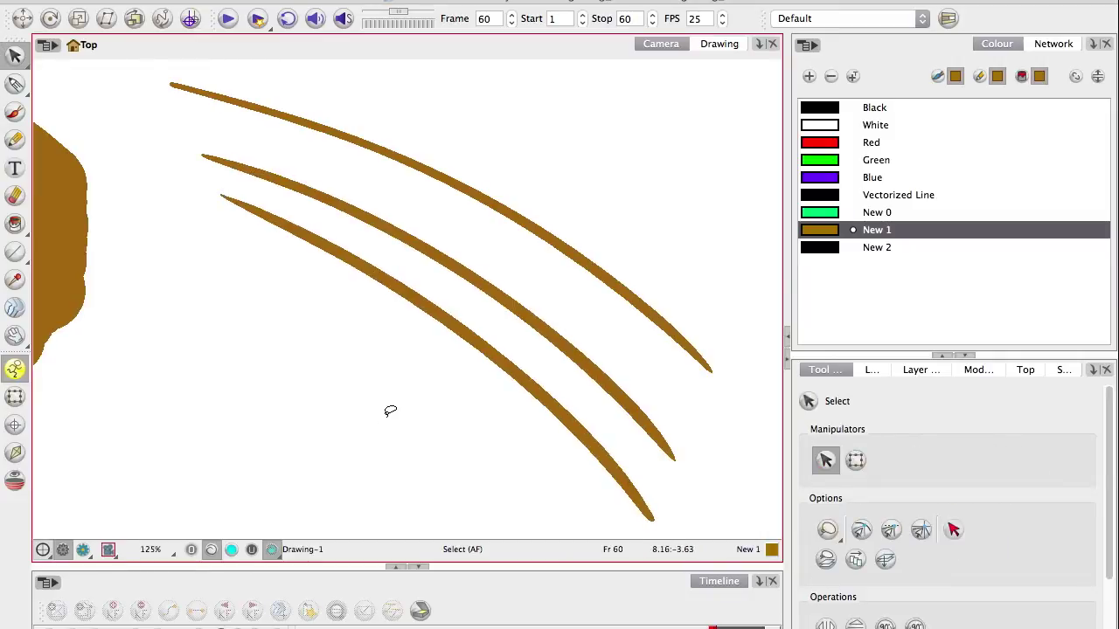
left_click_drag(487, 139, 438, 177)
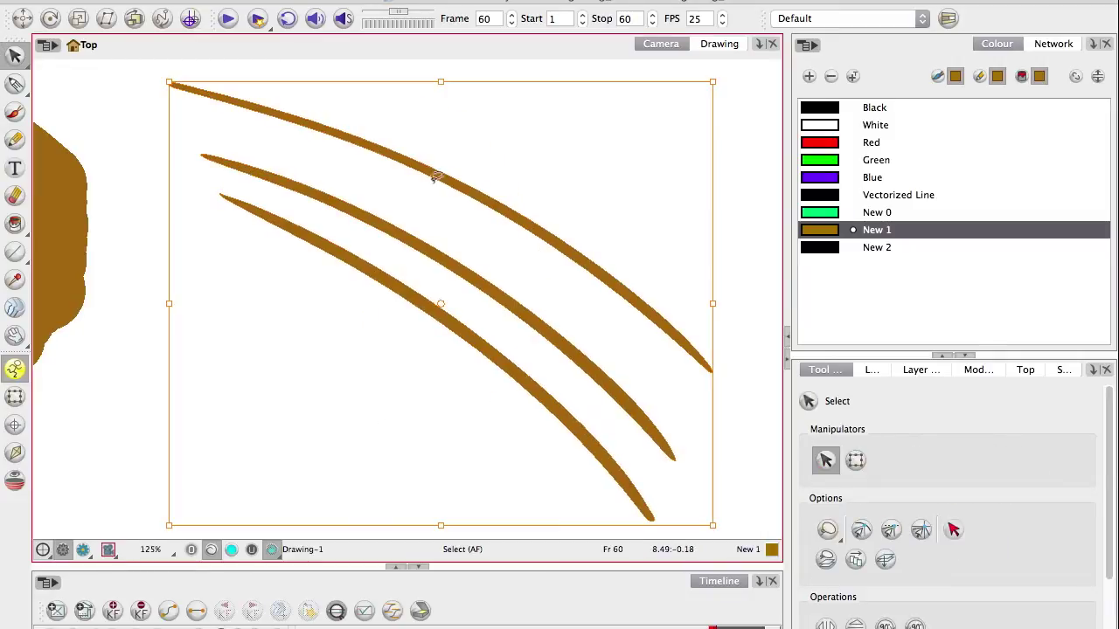
right_click(473, 197)
mouse_move(535, 584)
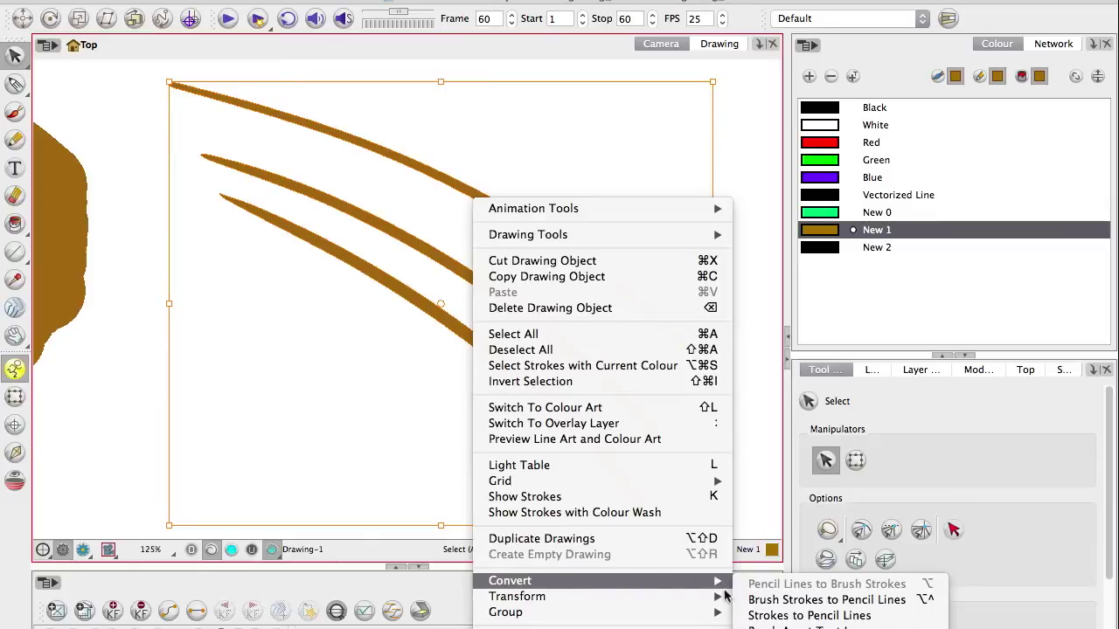
left_click(767, 601)
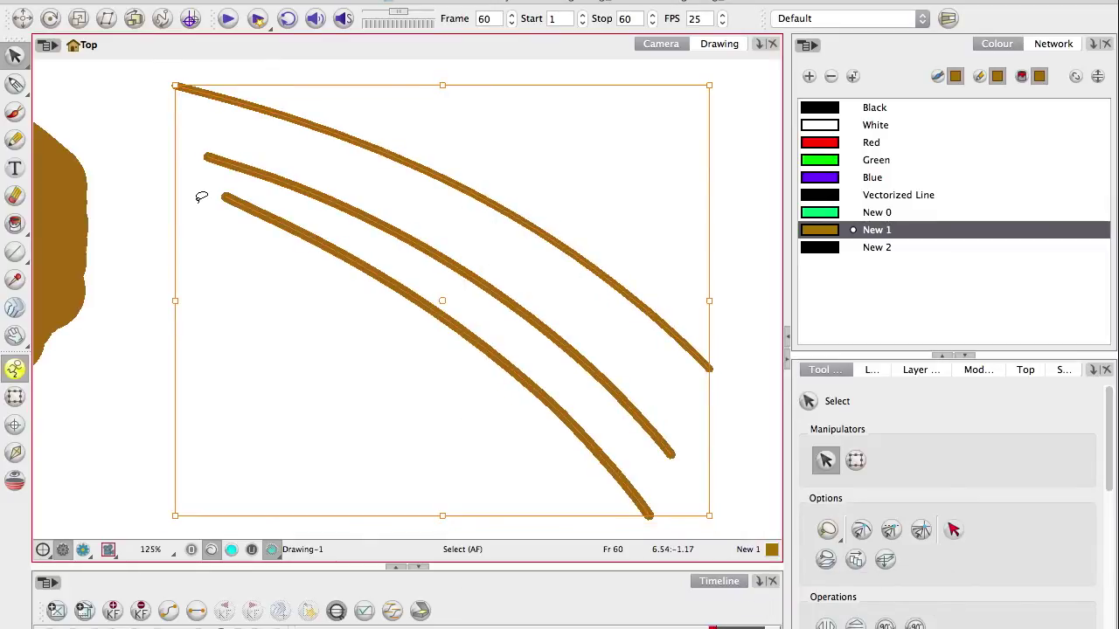
Step: Switch to Adobe Flash and paint two long wavy vertical black Brush strokes in the empty area right of the stage
left_click(418, 382)
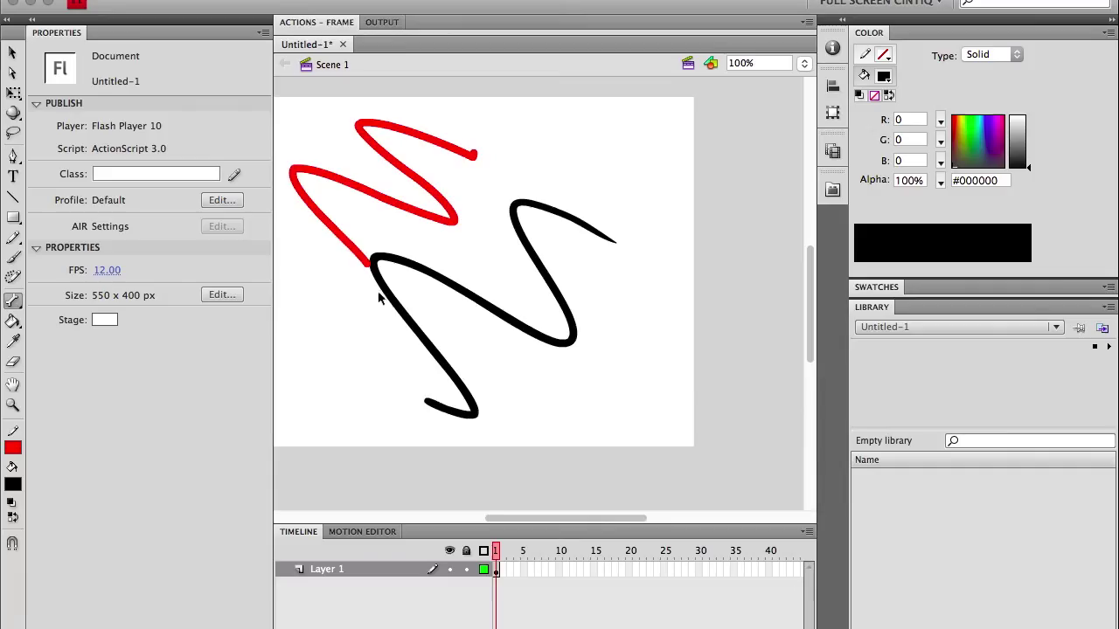
key("super+equal")
scroll(385, 349, "right", 3)
left_click(14, 257)
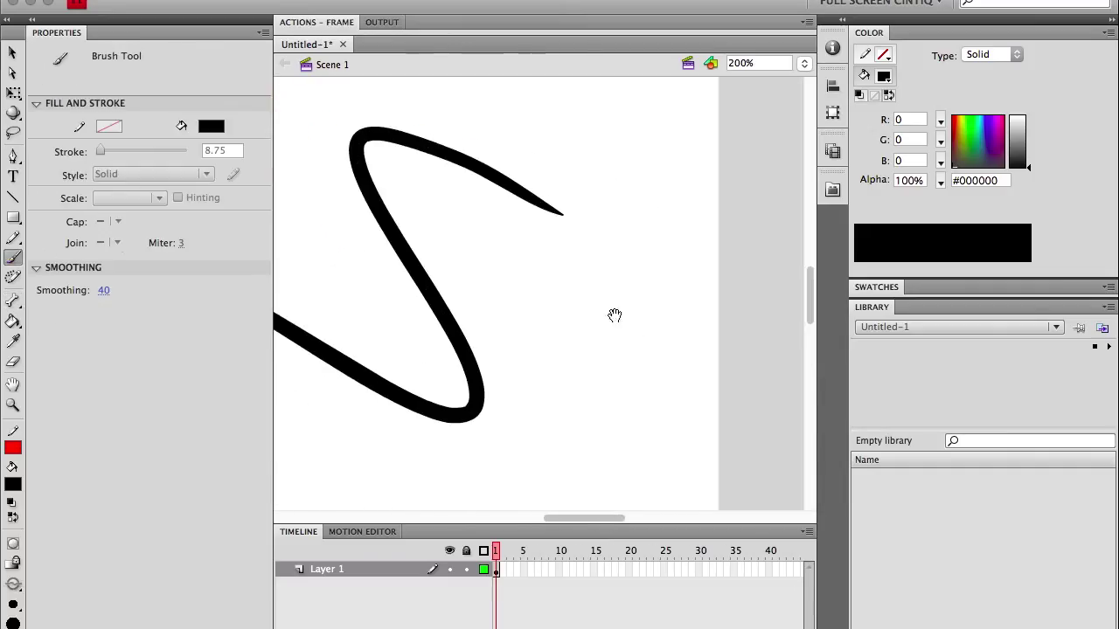
scroll(468, 206, "right", 5)
mouse_move(606, 127)
left_mouse_down()
mouse_move(587, 212)
mouse_move(576, 496)
left_mouse_up()
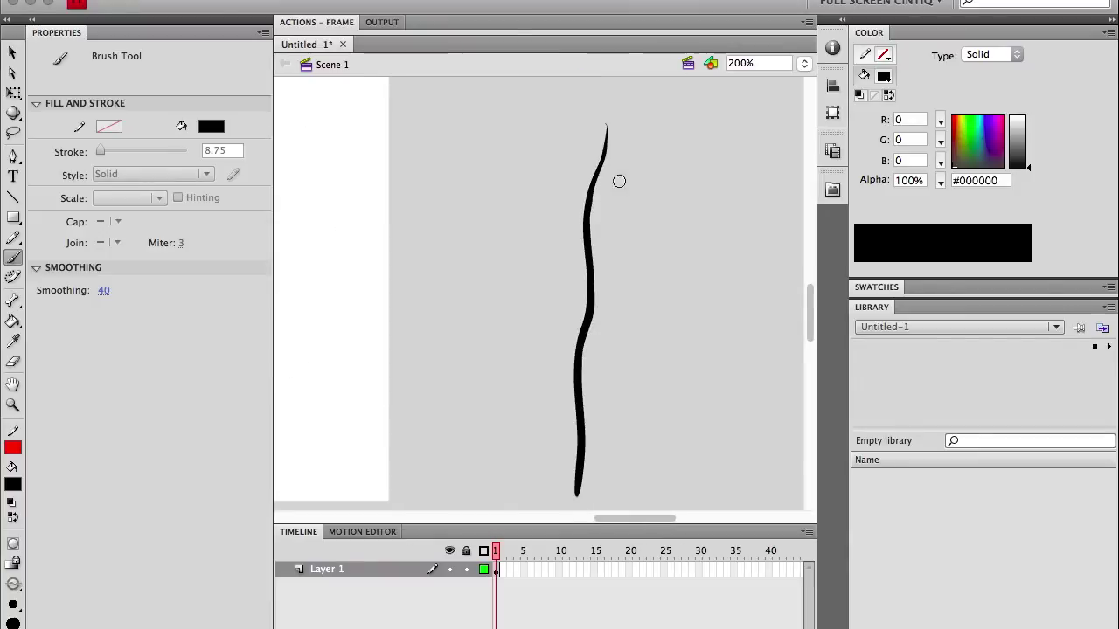
left_click_drag(707, 177, 680, 510)
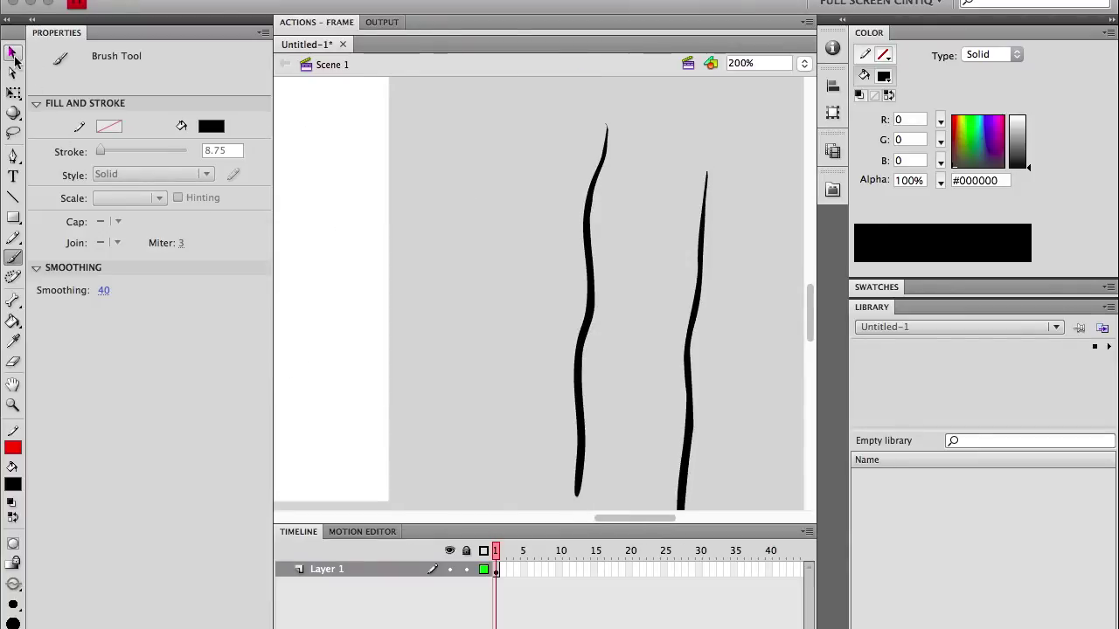
Step: Try to bend the left black stroke in Flash by pulling its contour edge with the Selection tool
scroll(550, 323, "right", 2)
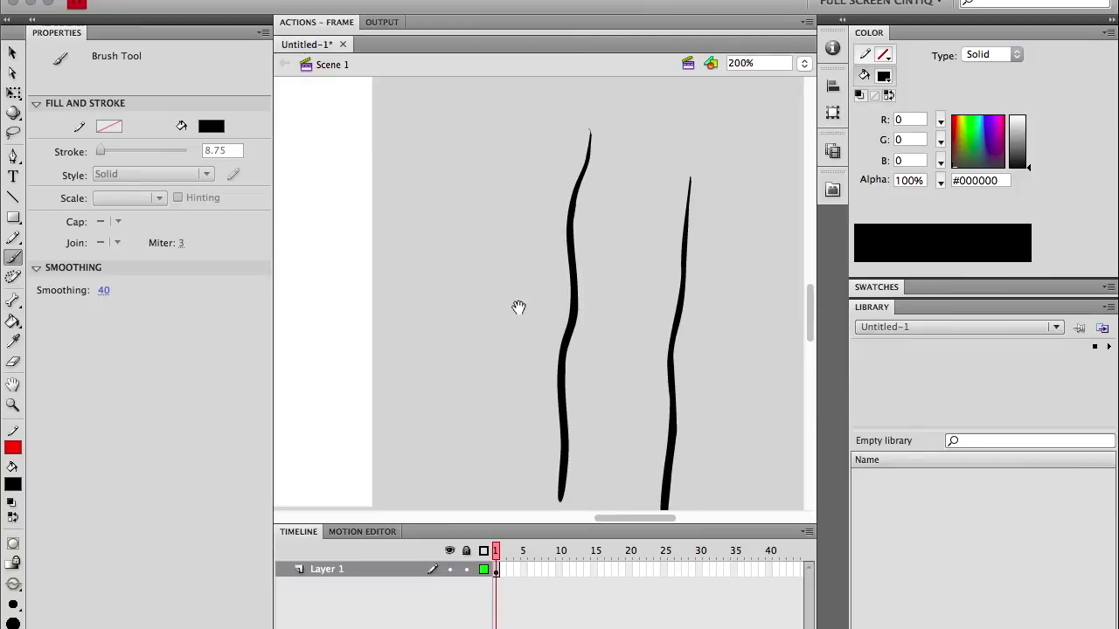
key("m")
key("super+equal")
key("super+equal")
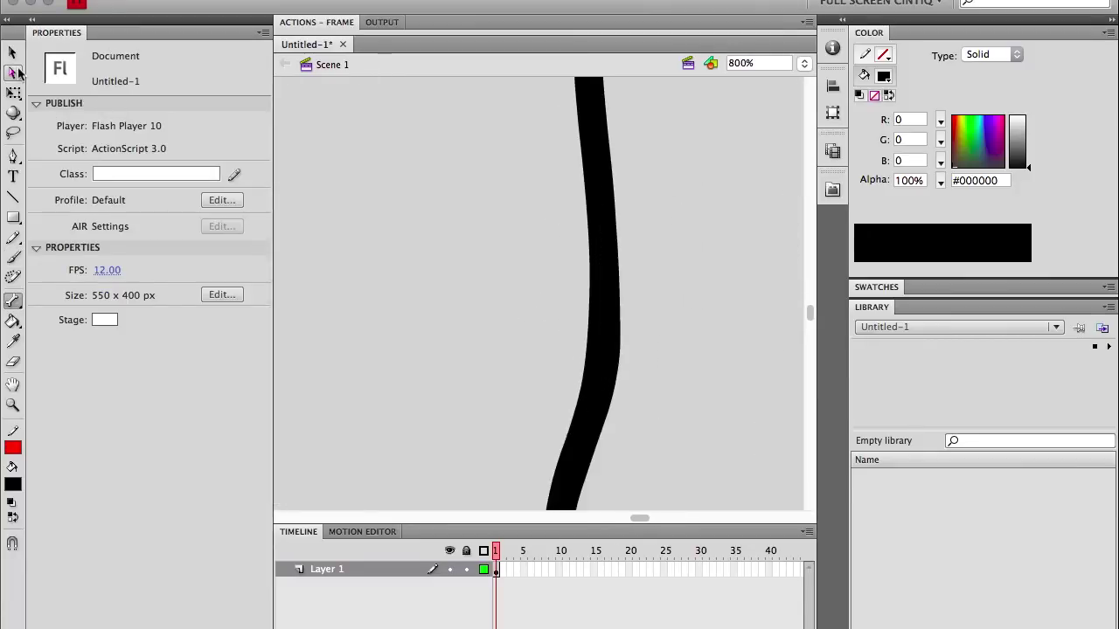
key("v")
mouse_move(616, 352)
left_mouse_down()
mouse_move(614, 335)
mouse_move(583, 325)
left_mouse_up()
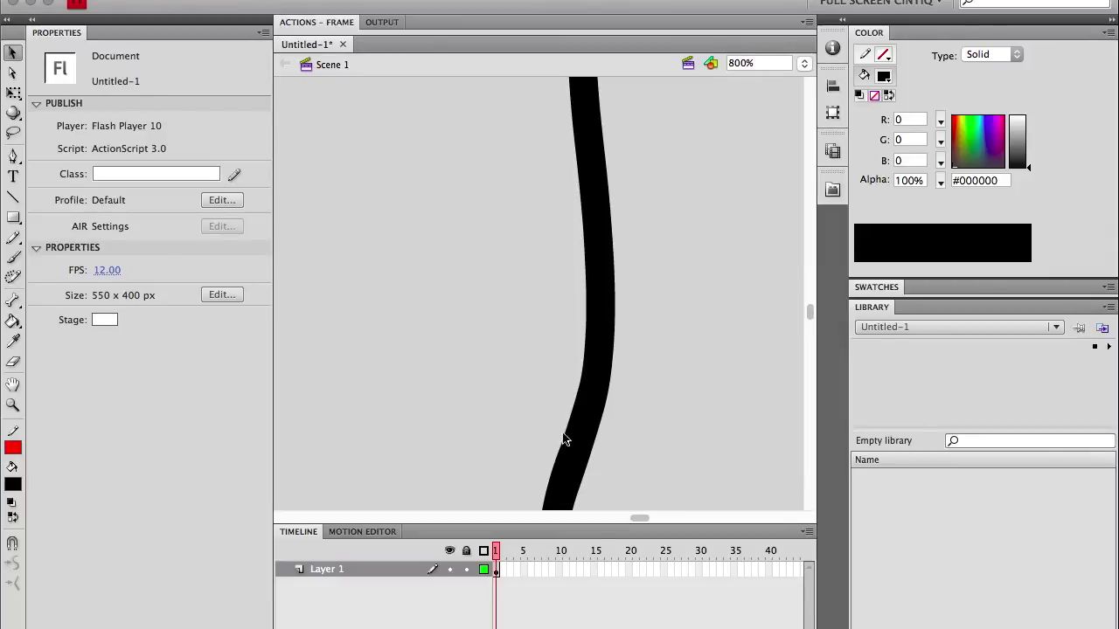
Step: Return to Toon Boom Harmony and examine the tree trunk's tapered lines up close
scroll(562, 338, "up", 5)
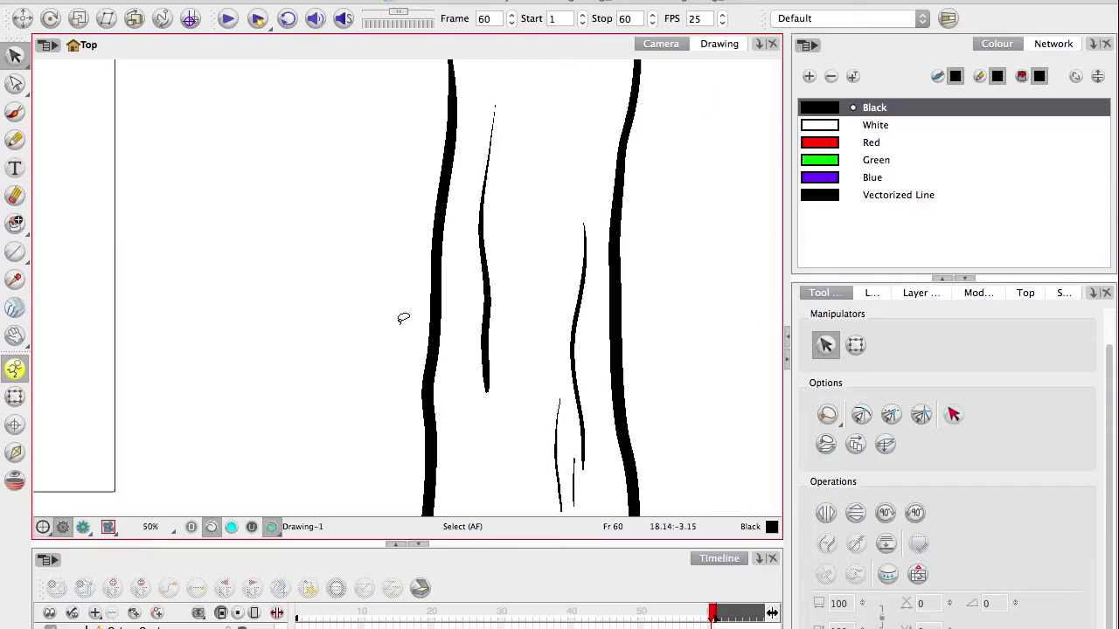
key("space")
left_click_drag(351, 249, 336, 386)
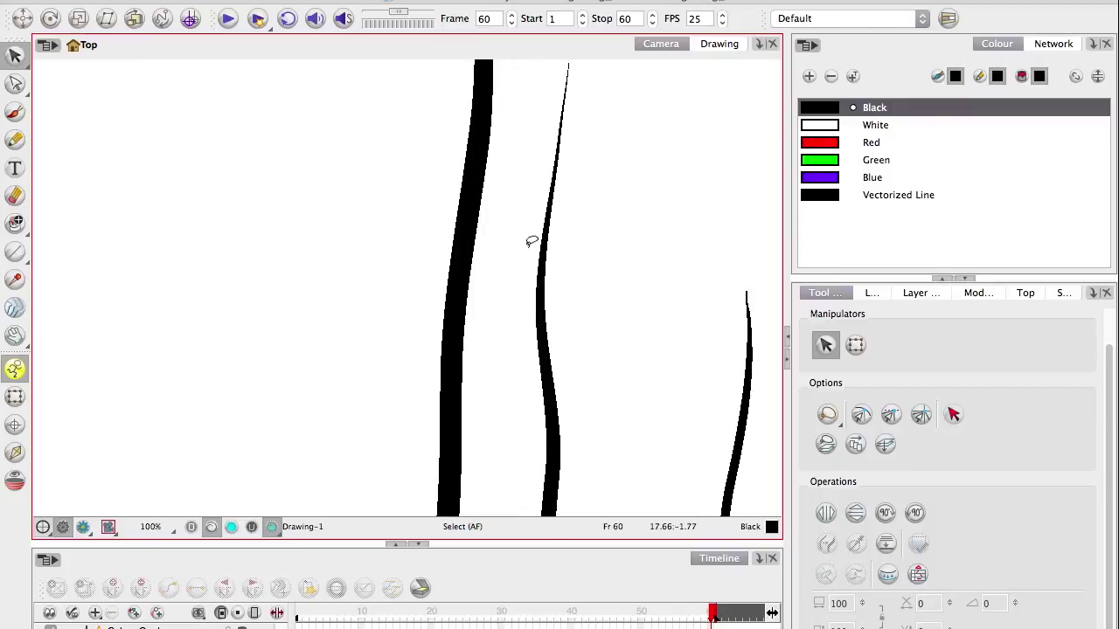
key("1")
key("1")
key("2")
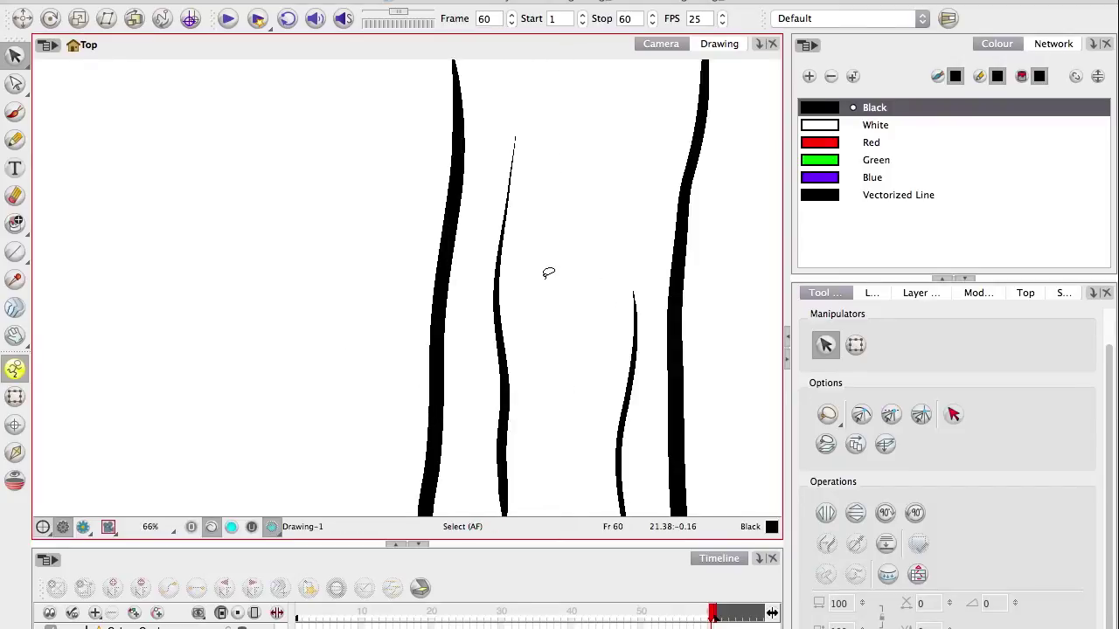
Step: Set the Pencil tool's centre-line smoothing to 8
left_click(15, 139)
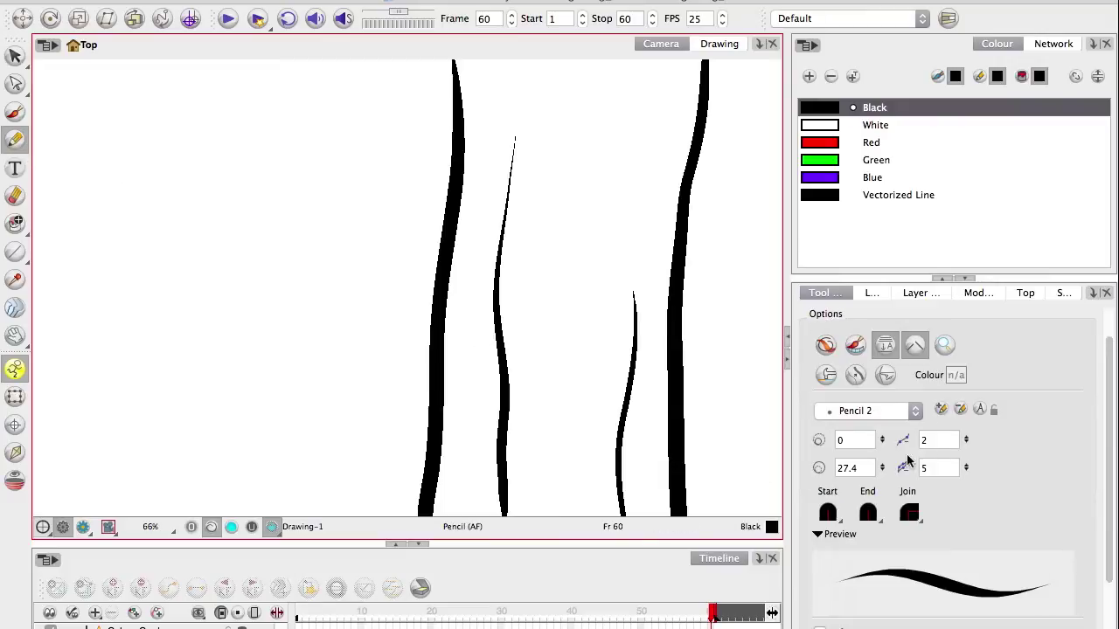
left_click_drag(965, 443, 969, 385)
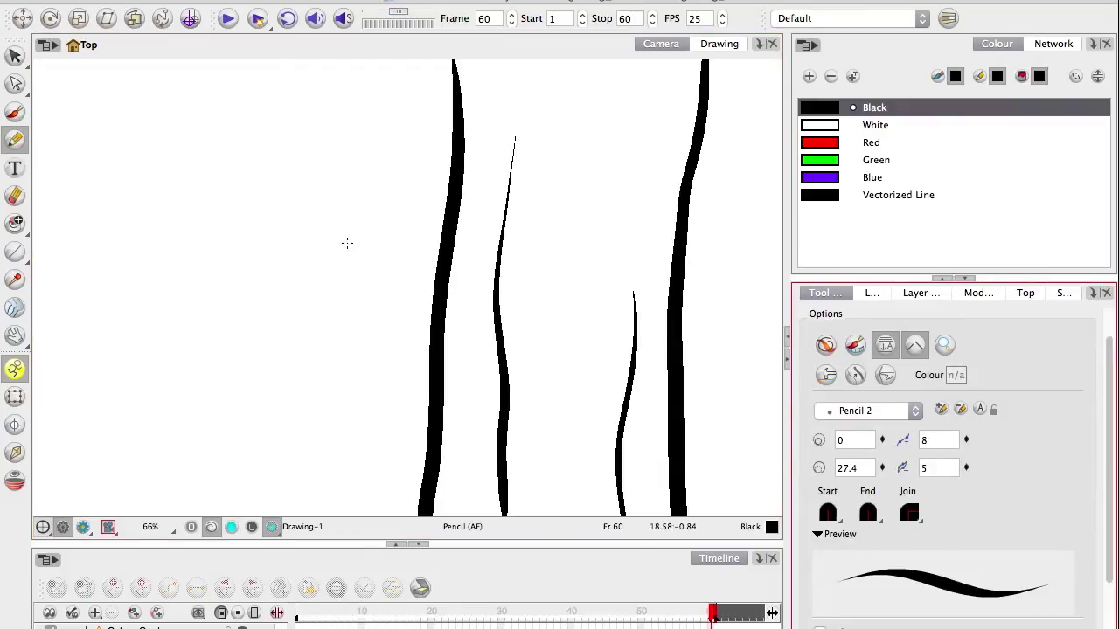
left_click(934, 438)
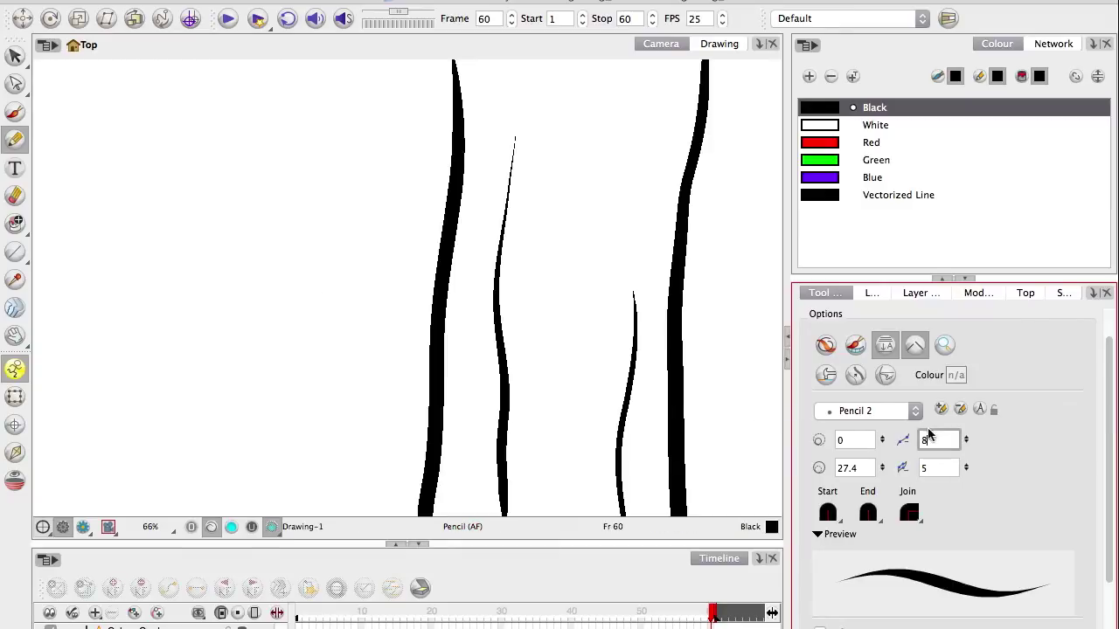
Step: Test the Pencil smoothing with wavy strokes in the empty area left of the trunk, undoing each one
key("space")
left_click_drag(256, 264, 257, 312)
key("1")
mouse_move(321, 127)
left_mouse_down()
mouse_move(301, 197)
mouse_move(348, 324)
mouse_move(301, 439)
mouse_move(274, 446)
left_mouse_up()
key("ctrl+z")
mouse_move(314, 184)
left_mouse_down()
mouse_move(268, 263)
mouse_move(259, 406)
left_mouse_up()
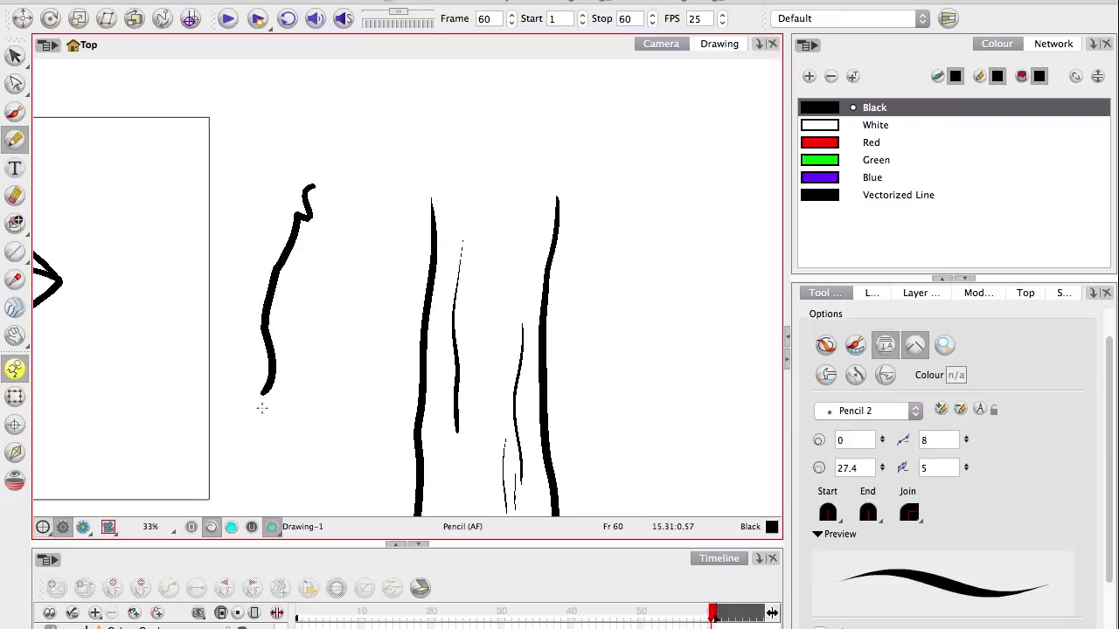
key("ctrl+z")
mouse_move(320, 165)
left_mouse_down()
mouse_move(278, 367)
mouse_move(439, 335)
left_mouse_up()
key("ctrl+z")
scroll(355, 377, "up", 1)
Step: Set the Pencil's centre-line smoothing to 2 and contour smoothing to 9.2, and draw a wavy vertical line left of the trunk
left_click(919, 440)
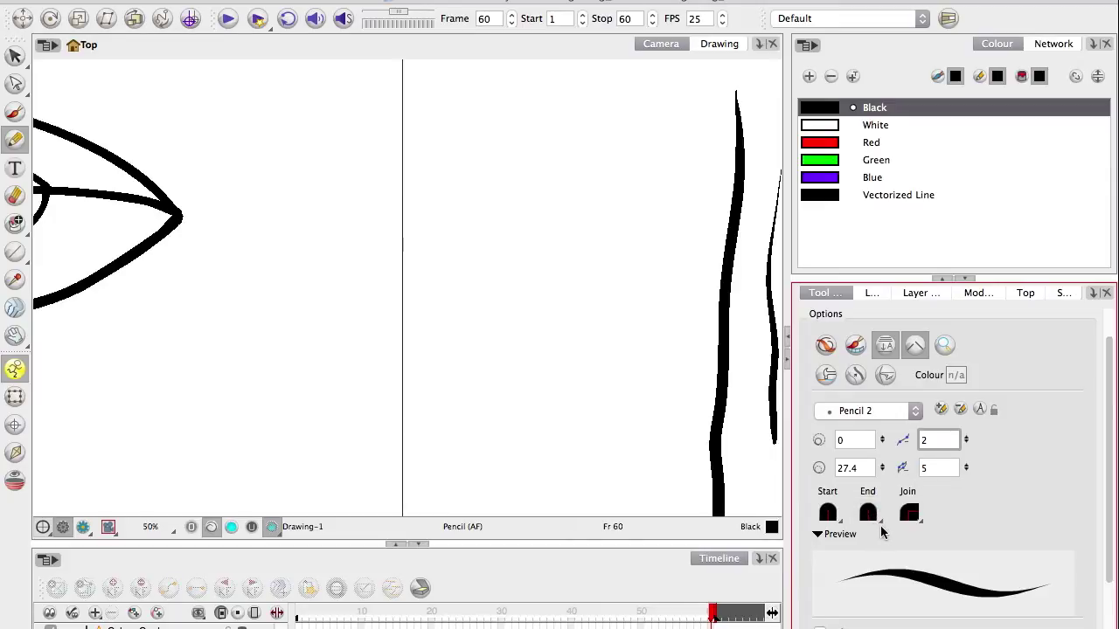
left_click_drag(976, 468, 979, 411)
mouse_move(592, 131)
left_mouse_down()
mouse_move(553, 219)
mouse_move(508, 496)
left_mouse_up()
key("space")
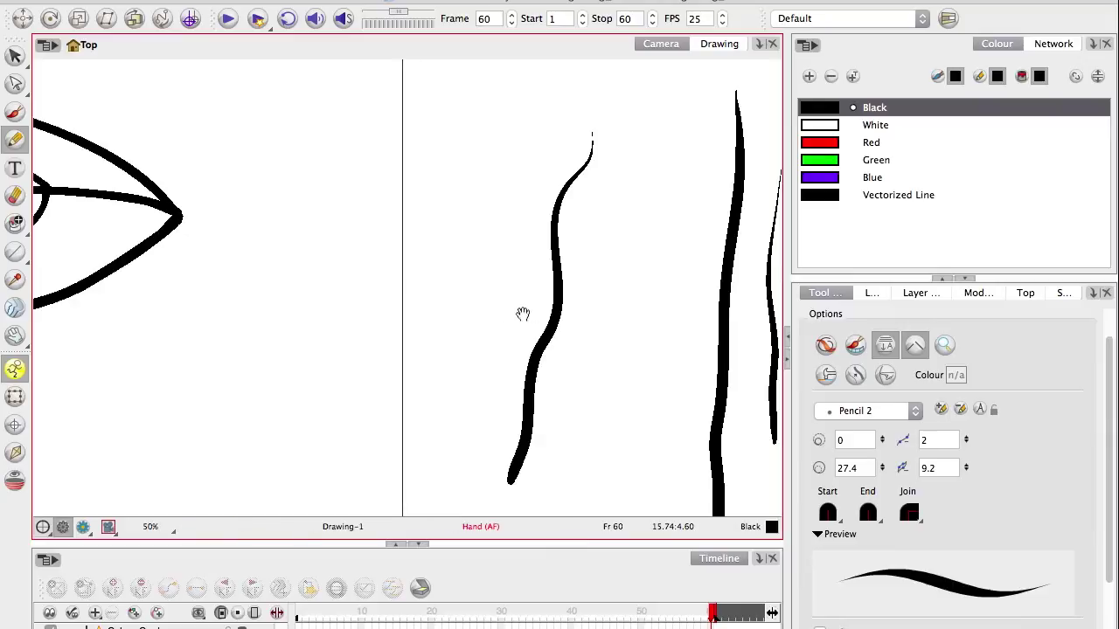
Step: Inspect the control points of the new wavy line and the neighbouring trunk lines with the Contour Editor
left_click_drag(522, 312, 396, 291)
key("2")
left_click(17, 85)
left_click_drag(355, 124, 322, 365)
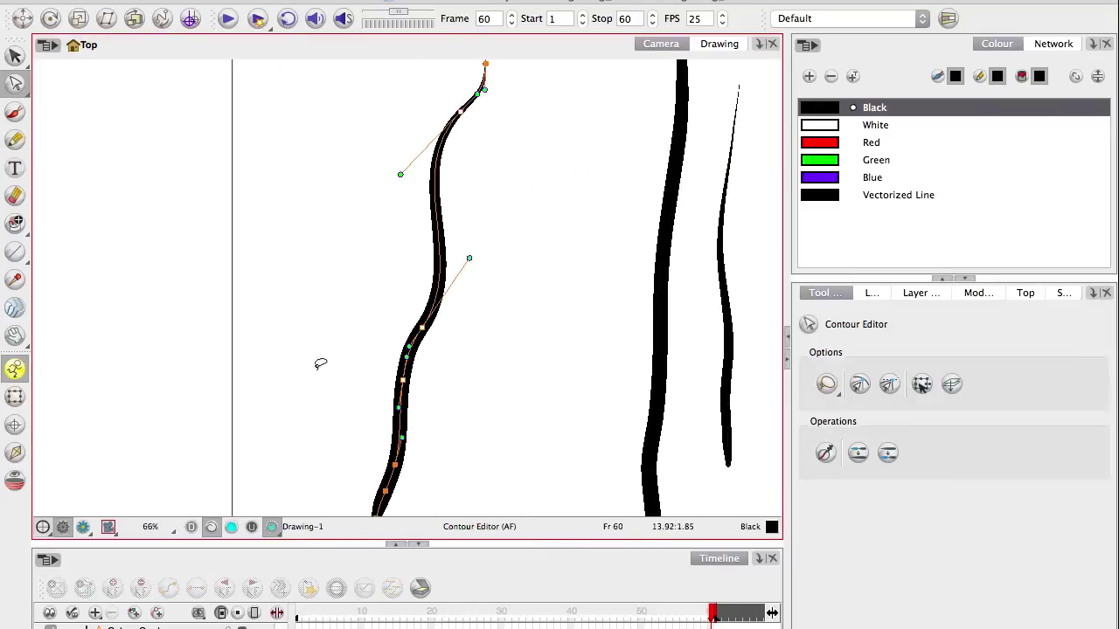
key("1")
mouse_move(352, 186)
left_mouse_down()
mouse_move(447, 74)
mouse_move(310, 391)
left_mouse_up()
key("2")
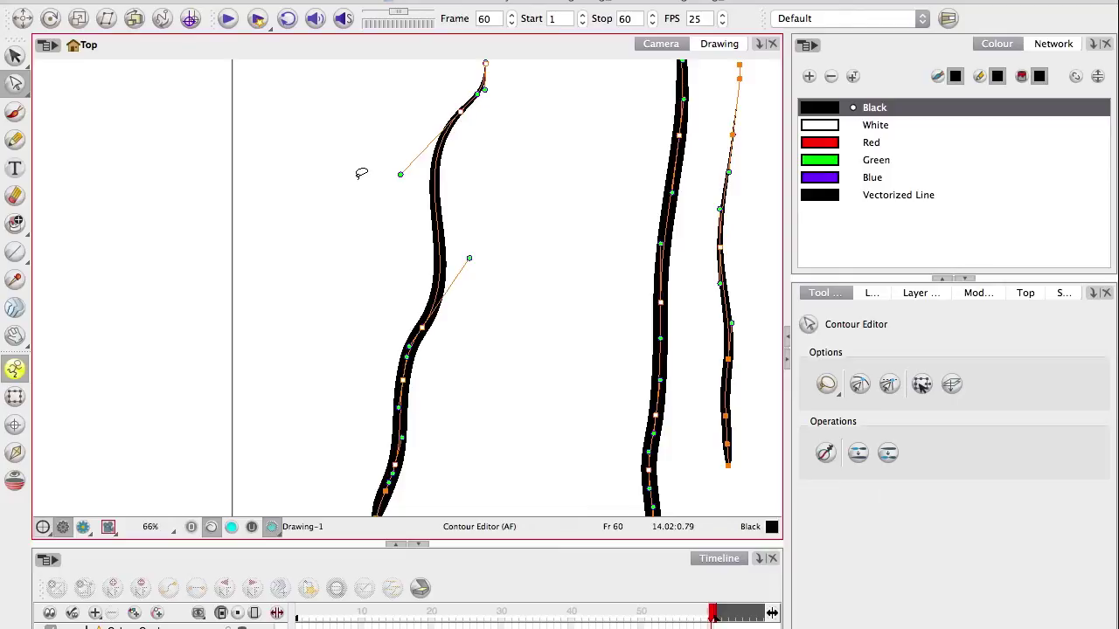
Step: Move a centre-line point on the upper part of the trunk's right-hand line outward with the Contour Editor, and undo the move
left_click(18, 57)
left_click_drag(310, 290, 187, 278)
key("1")
key("2")
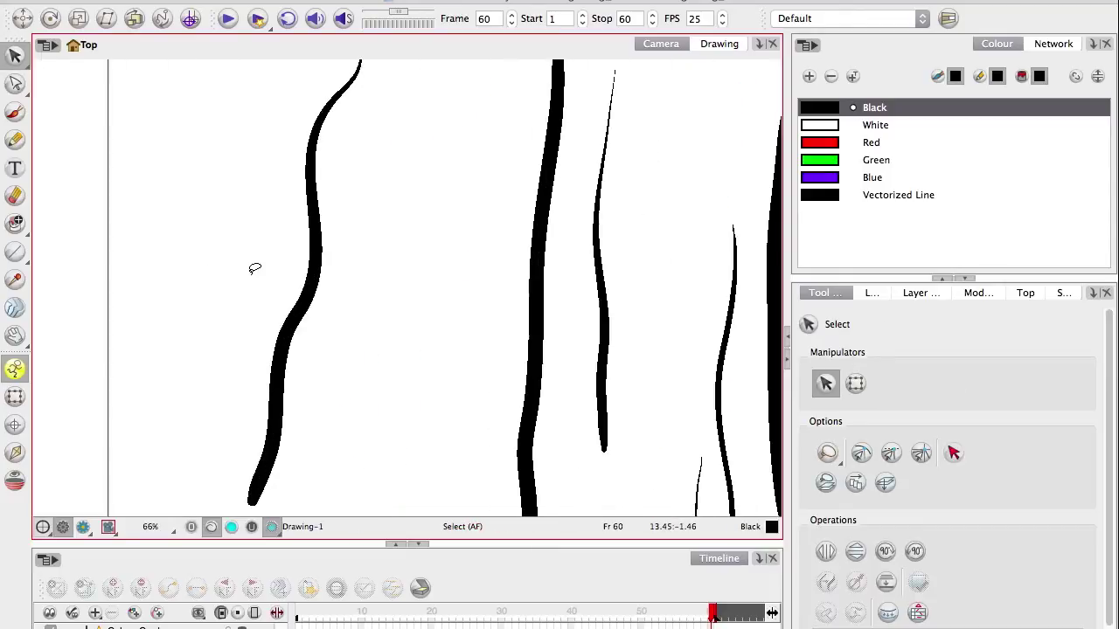
left_click_drag(549, 341, 286, 395)
key("2")
left_click_drag(473, 300, 412, 337)
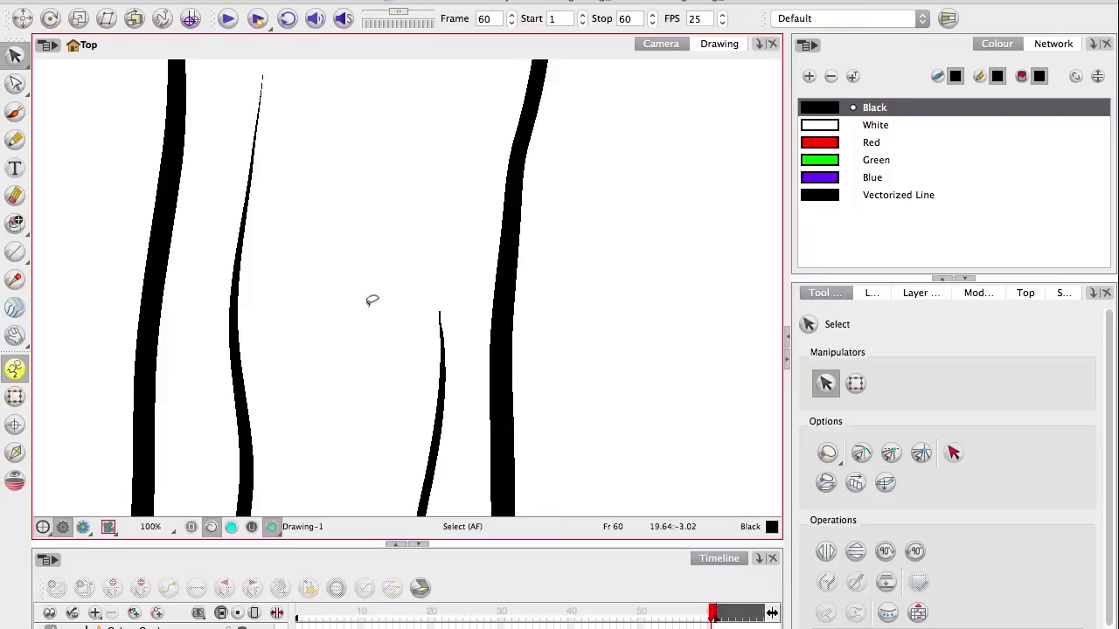
left_click(17, 85)
left_click_drag(438, 128, 418, 183)
left_click(501, 198)
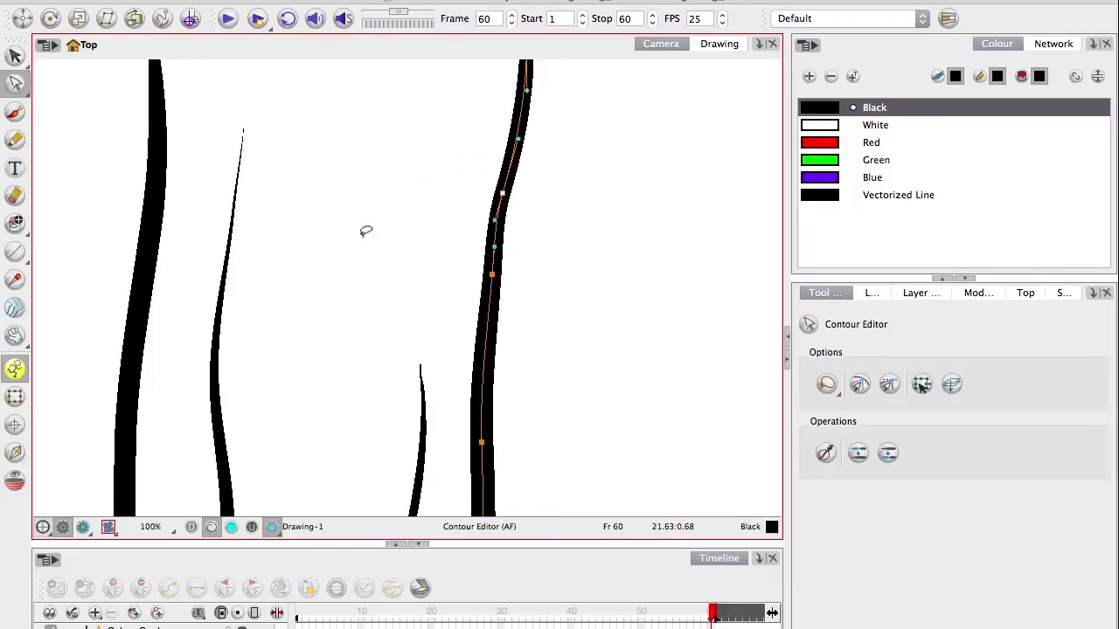
key("2")
key("2")
left_click_drag(401, 304, 363, 450)
mouse_move(510, 293)
left_mouse_down()
mouse_move(498, 287)
mouse_move(540, 293)
left_mouse_up()
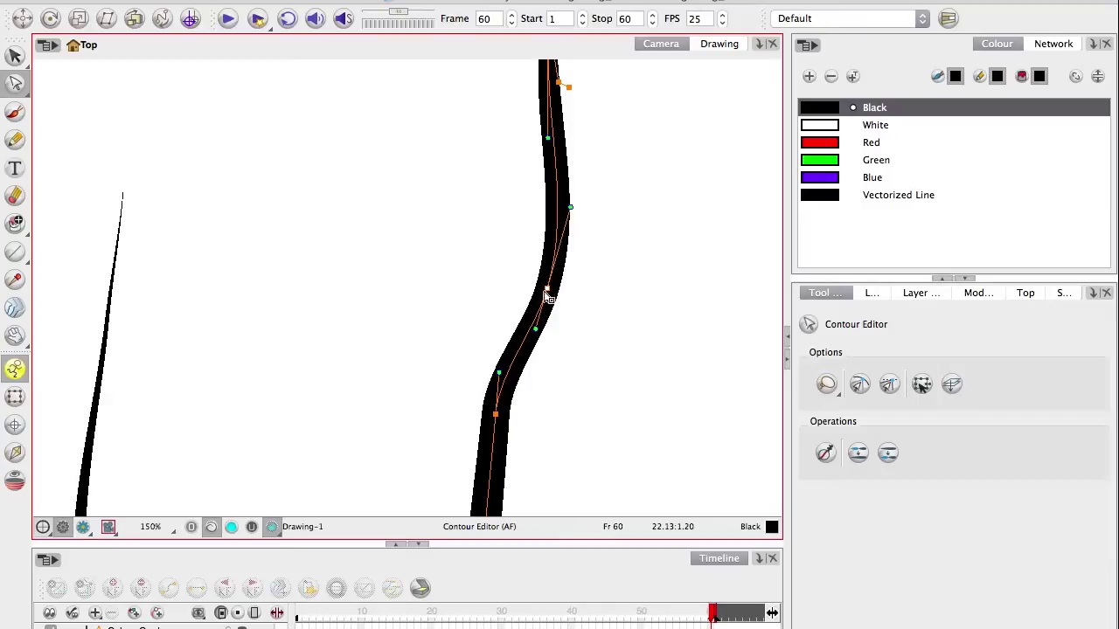
key("super+z")
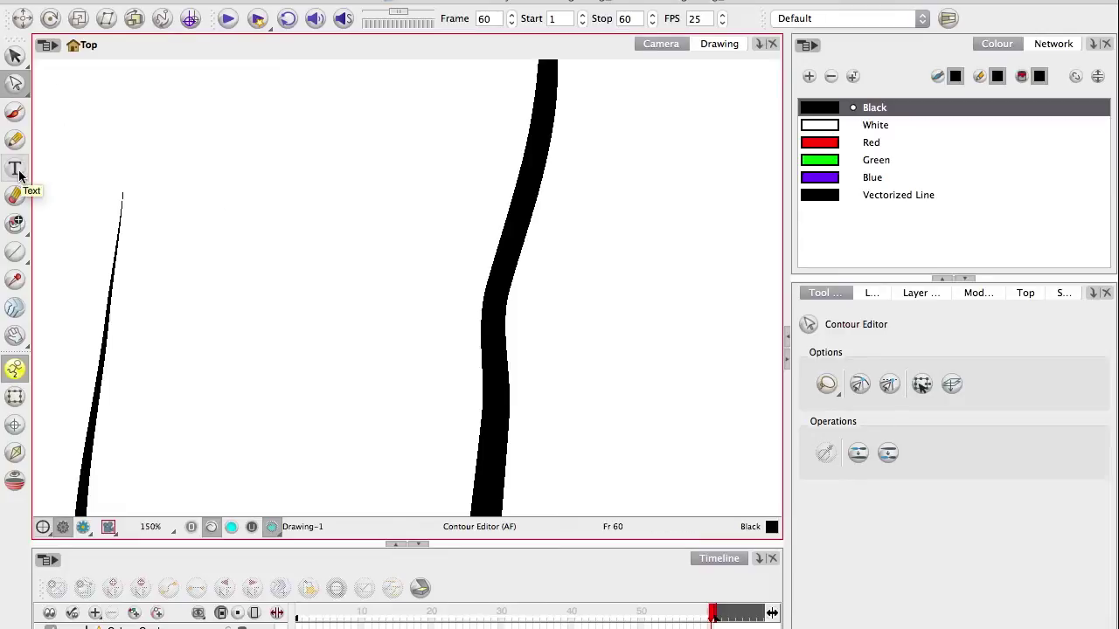
Step: Use the Pencil Editor to thicken the upper part of the trunk's right-hand line by pulling its contour points outward
left_click(16, 87)
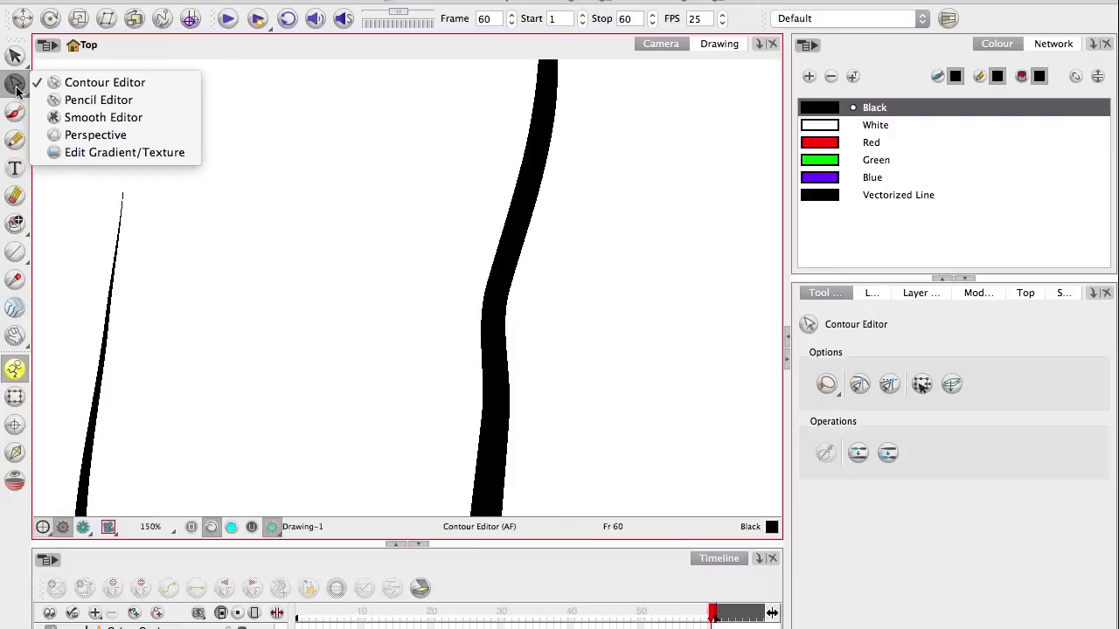
left_click(64, 87)
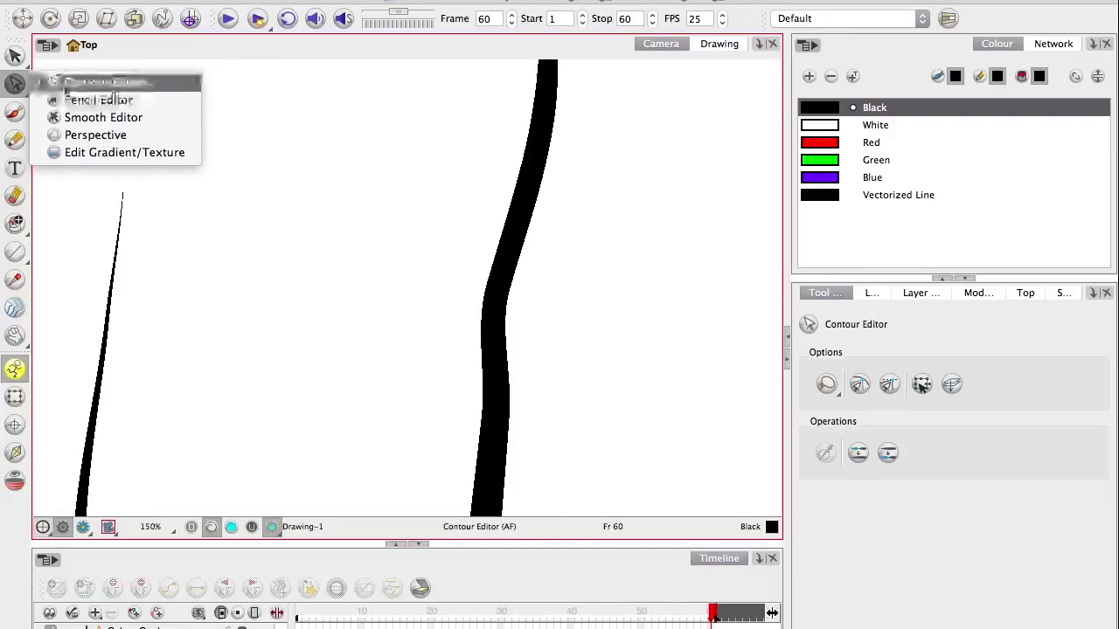
left_click(74, 101)
left_click_drag(417, 225, 439, 422)
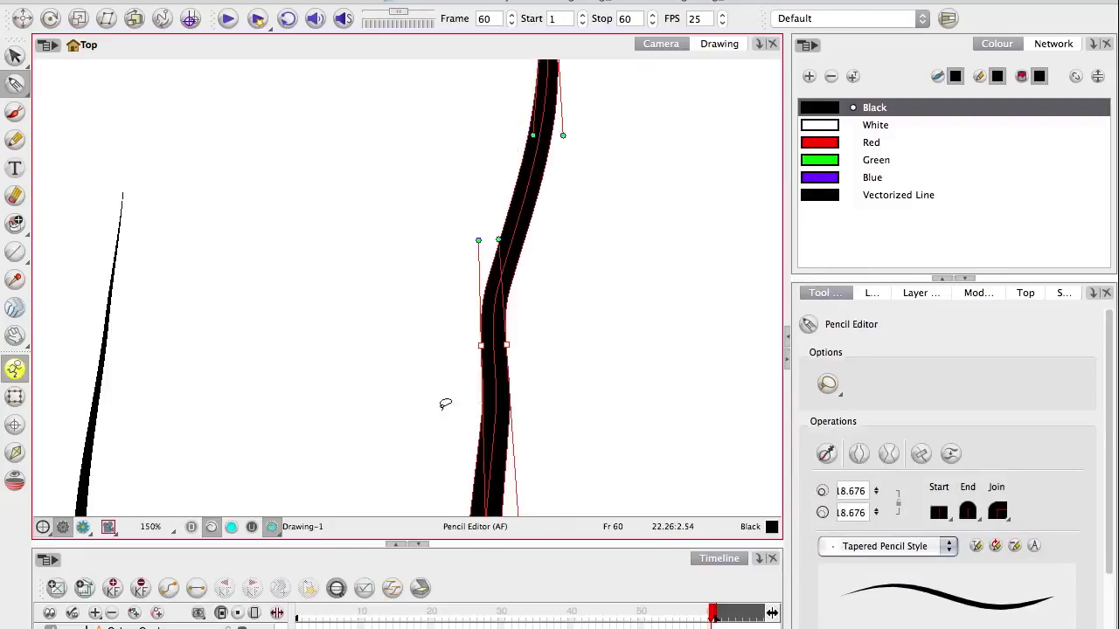
left_click_drag(413, 362, 374, 261)
key("2")
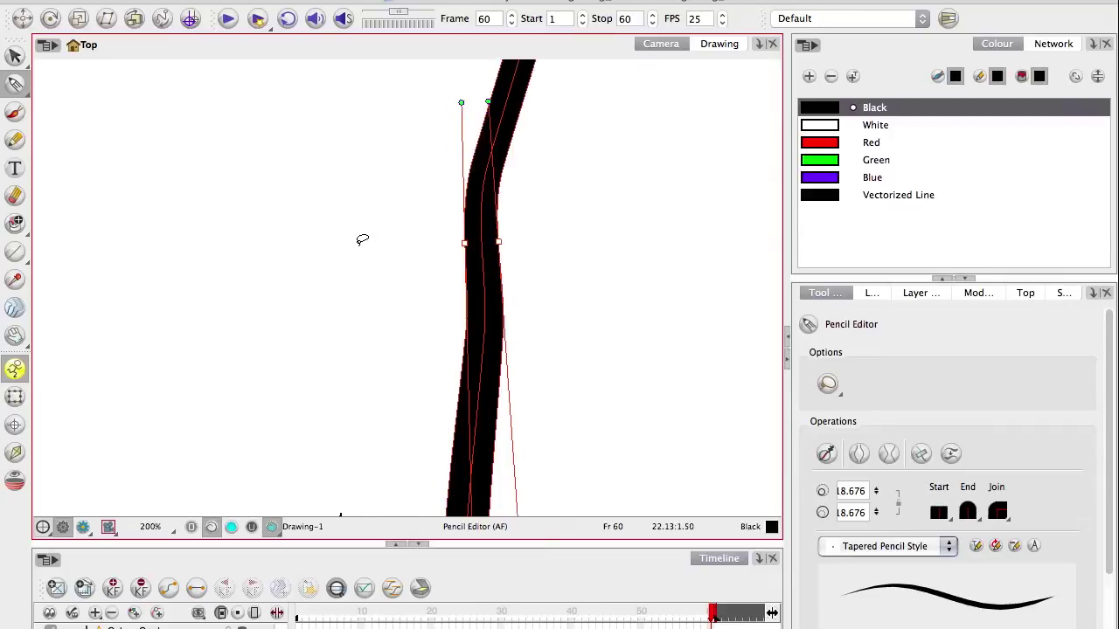
left_click_drag(465, 245, 387, 246)
scroll(469, 284, "down", 1)
left_click_drag(487, 253, 502, 237)
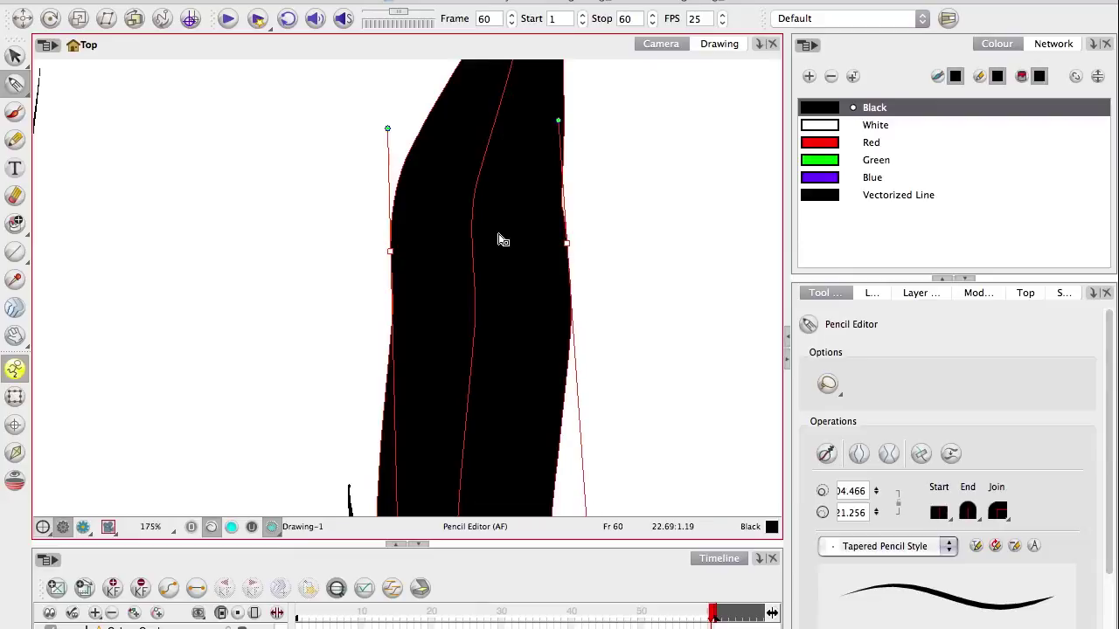
Step: Undo the thickening of the trunk's right-hand line
scroll(354, 236, "down", 2)
mouse_move(405, 161)
left_mouse_down()
mouse_move(433, 155)
mouse_move(454, 130)
mouse_move(487, 136)
left_mouse_up()
scroll(489, 162, "down", 2)
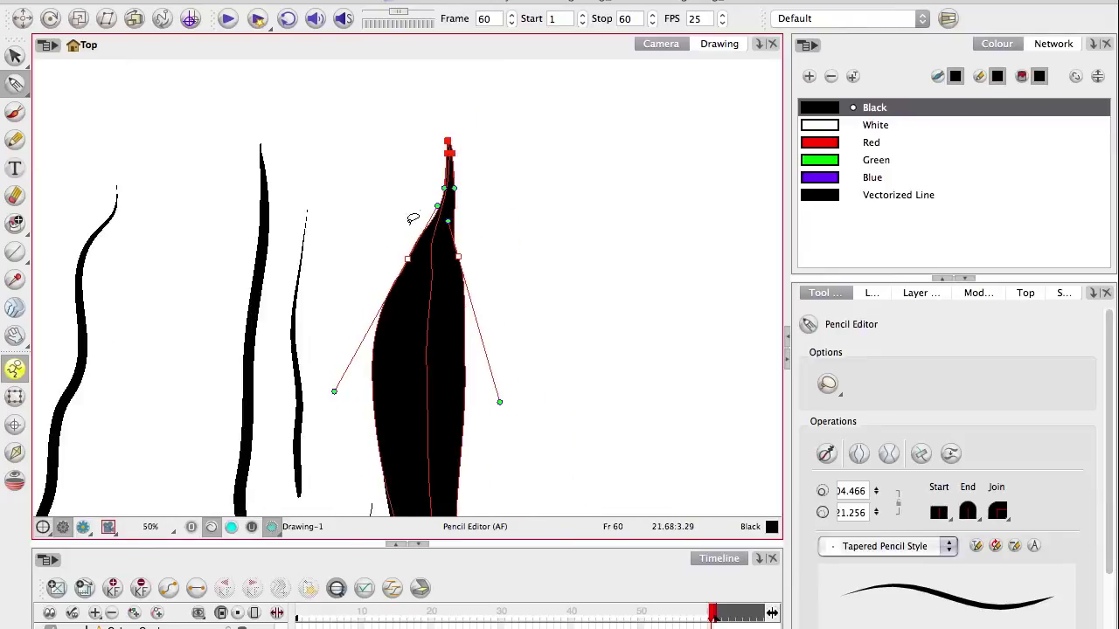
key("super+z")
key("super+z")
key("super+z")
Step: Adjust the thickness of the trunk's right-hand line near its upper bend by moving its contour points with the Pencil Editor
key("2")
key("2")
left_click_drag(389, 234, 357, 329)
key("2")
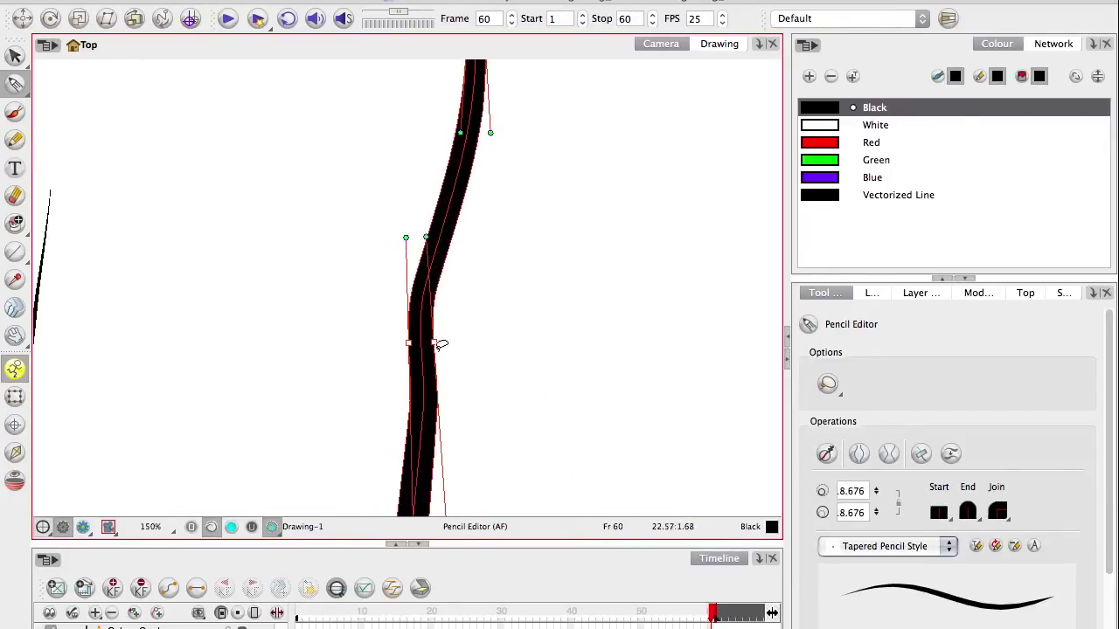
left_click_drag(408, 343, 439, 348)
left_click_drag(360, 217, 354, 330)
left_click_drag(455, 246, 470, 247)
left_click(339, 271)
Step: Draw tapered inner root lines at both sides of the trunk's base with the Pencil
key("1")
key("1")
left_click_drag(364, 382, 425, 213)
key("1")
key("1")
key("1")
left_click_drag(380, 356, 367, 272)
key("2")
key("1")
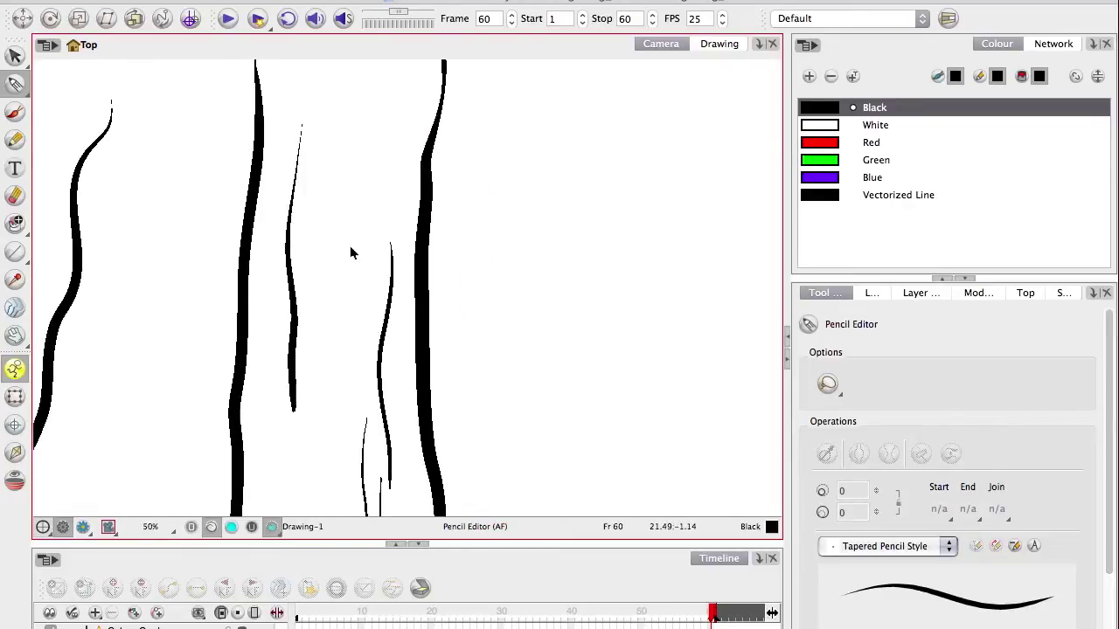
scroll(350, 253, "up", 2)
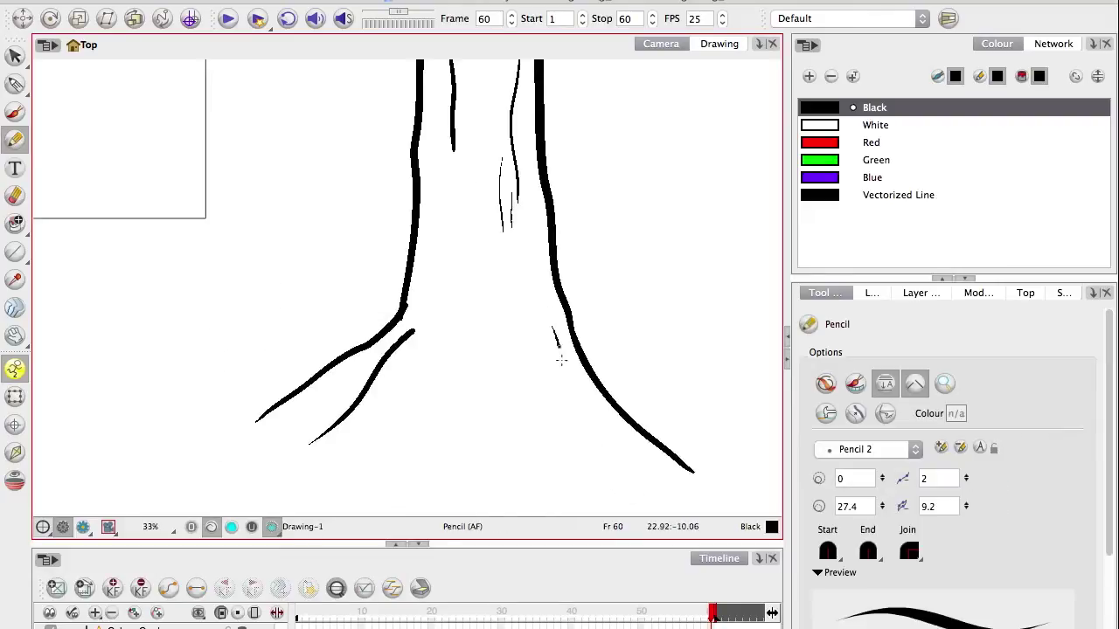
left_click_drag(544, 307, 629, 496)
left_click_drag(584, 395, 656, 472)
left_click_drag(453, 299, 330, 486)
left_click_drag(484, 233, 519, 444)
Step: Draw the lower outline of the left branch, curving outward from the top of the trunk, with short detail lines at its base
key("1")
key("1")
key("2")
left_click_drag(459, 388, 407, 332)
key("2")
key("2")
left_click_drag(408, 377, 94, 303)
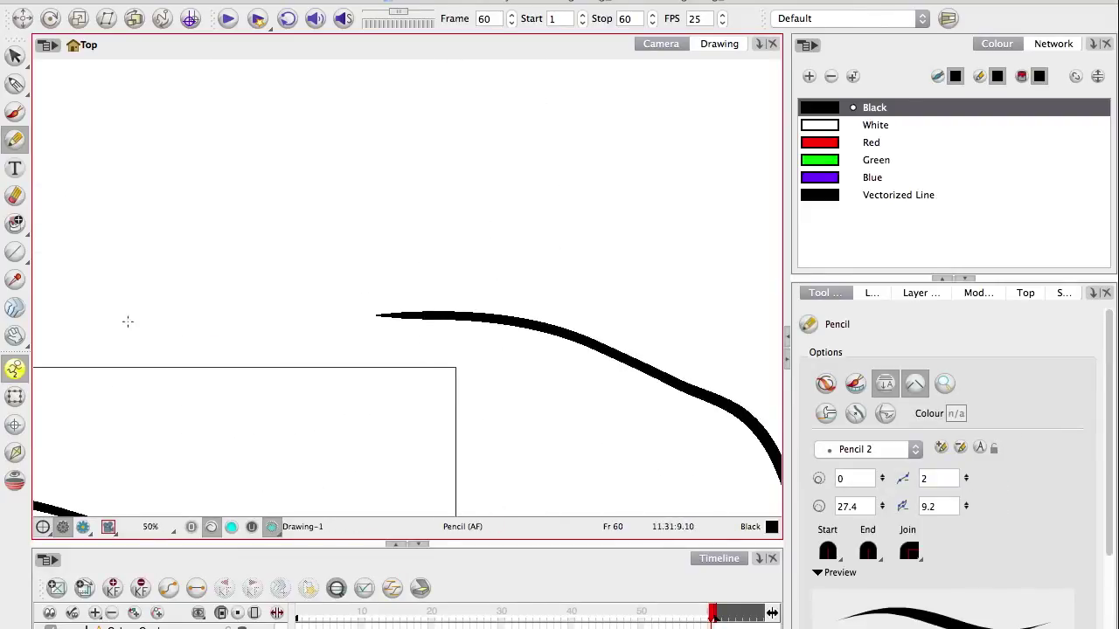
key("1")
left_click_drag(423, 305, 258, 328)
mouse_move(429, 244)
left_mouse_down()
mouse_move(695, 350)
mouse_move(440, 304)
left_mouse_up()
left_click_drag(422, 302, 455, 315)
mouse_move(525, 374)
left_mouse_down()
mouse_move(545, 395)
mouse_move(547, 385)
left_mouse_up()
Step: Draw the right branch reaching up from the top of the trunk and splitting into pointed twigs
key("1")
left_click_drag(477, 333, 565, 276)
mouse_move(450, 303)
left_mouse_down()
mouse_move(585, 207)
mouse_move(551, 268)
left_mouse_up()
mouse_move(554, 266)
left_mouse_down()
mouse_move(630, 247)
mouse_move(564, 279)
left_mouse_up()
key("super+z")
key("2")
left_click_drag(734, 205, 350, 285)
left_click_drag(470, 289, 339, 347)
mouse_move(365, 221)
left_mouse_down()
mouse_move(507, 78)
mouse_move(445, 166)
left_mouse_up()
left_click_drag(378, 239, 521, 124)
left_click_drag(445, 169, 537, 117)
Step: Draw the tall central branch above the trunk, forking into several pointed twigs, and undo the last stroke
key("1")
left_click_drag(289, 332, 528, 342)
left_click_drag(400, 352, 444, 368)
left_click_drag(418, 354, 348, 194)
mouse_move(341, 363)
left_mouse_down()
mouse_move(372, 350)
mouse_move(258, 113)
left_mouse_up()
left_click_drag(261, 115, 327, 244)
left_click_drag(352, 109, 402, 296)
mouse_move(415, 329)
left_mouse_down()
mouse_move(437, 208)
mouse_move(476, 94)
left_mouse_up()
left_click_drag(477, 92, 429, 197)
key("super+z")
Step: Draw the upper outline of the left branch and its two forked, pointed twigs
key("1")
mouse_move(406, 293)
left_mouse_down()
mouse_move(441, 116)
mouse_move(435, 187)
left_mouse_up()
key("2")
key("2")
mouse_move(346, 94)
left_mouse_down()
mouse_move(373, 250)
mouse_move(244, 123)
left_mouse_up()
key("1")
left_click_drag(289, 344, 398, 245)
key("2")
key("2")
left_click_drag(273, 208, 505, 321)
left_click_drag(275, 209, 394, 301)
left_click_drag(245, 373, 355, 342)
Step: Draw additional pointed root lines spreading from the base of the trunk
key("1")
key("1")
left_click_drag(482, 310, 323, 359)
key("2")
left_click_drag(394, 398, 512, 333)
left_click_drag(628, 382, 719, 444)
left_click_drag(392, 335, 296, 408)
left_click_drag(297, 404, 377, 367)
Step: Add a bark line to the tree and bring the whole tree into view
key("1")
key("2")
mouse_move(386, 111)
left_mouse_down()
mouse_move(357, 325)
mouse_move(425, 306)
left_mouse_up()
key("2")
key("2")
left_click_drag(745, 335, 579, 437)
scroll(495, 477, "down", 3)
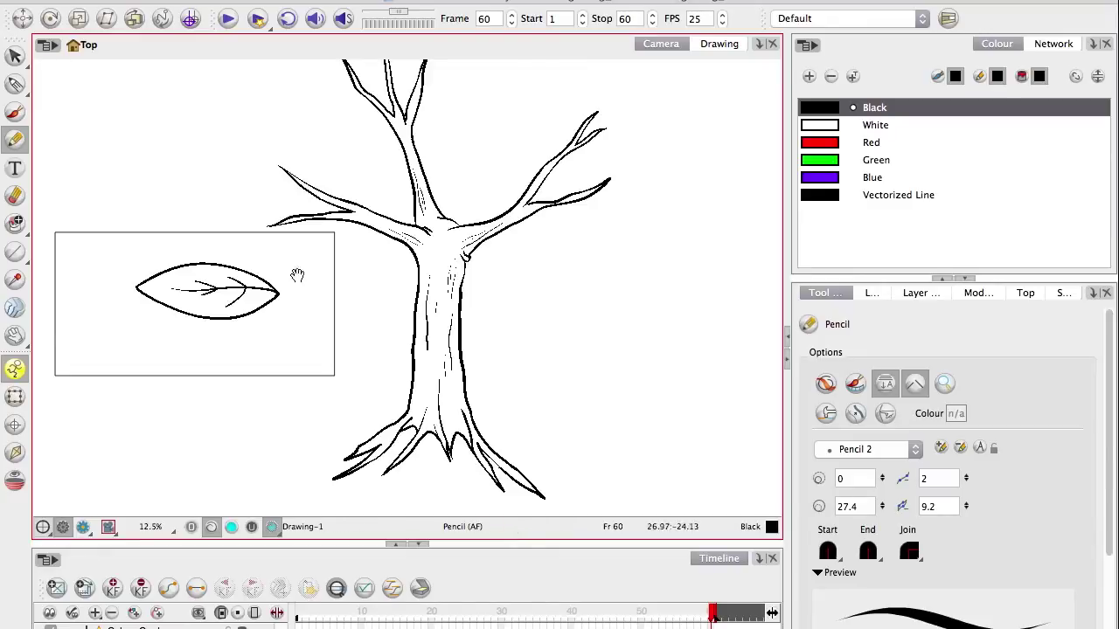
left_click_drag(297, 275, 303, 296)
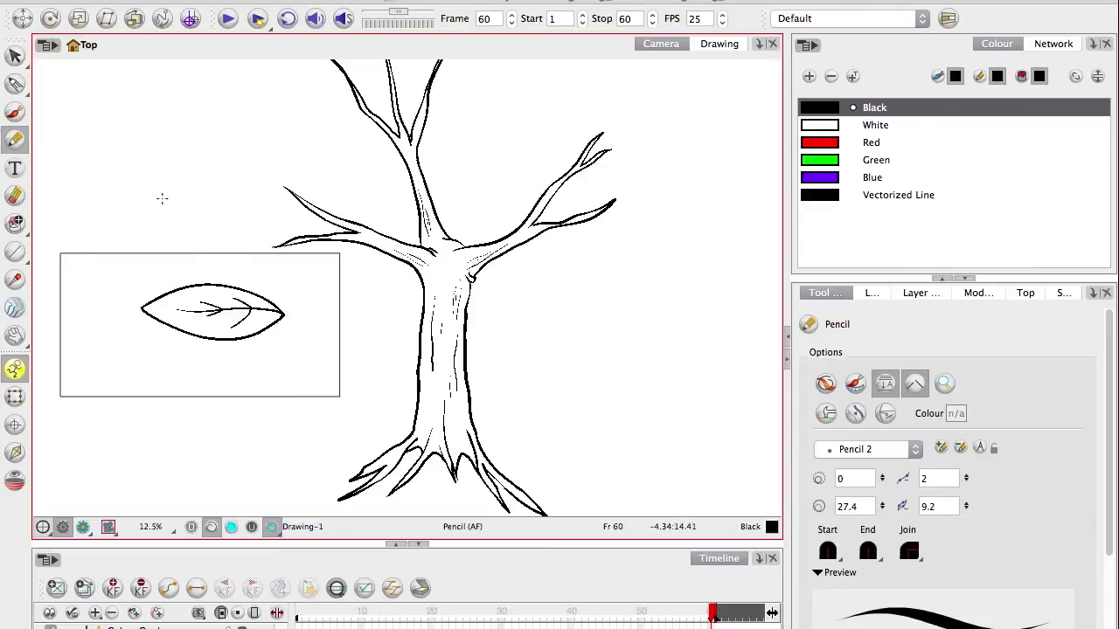
Step: Activate the Paint tool, switch to Adobe Flash, and open its fill colour palette for comparison
left_click(15, 55)
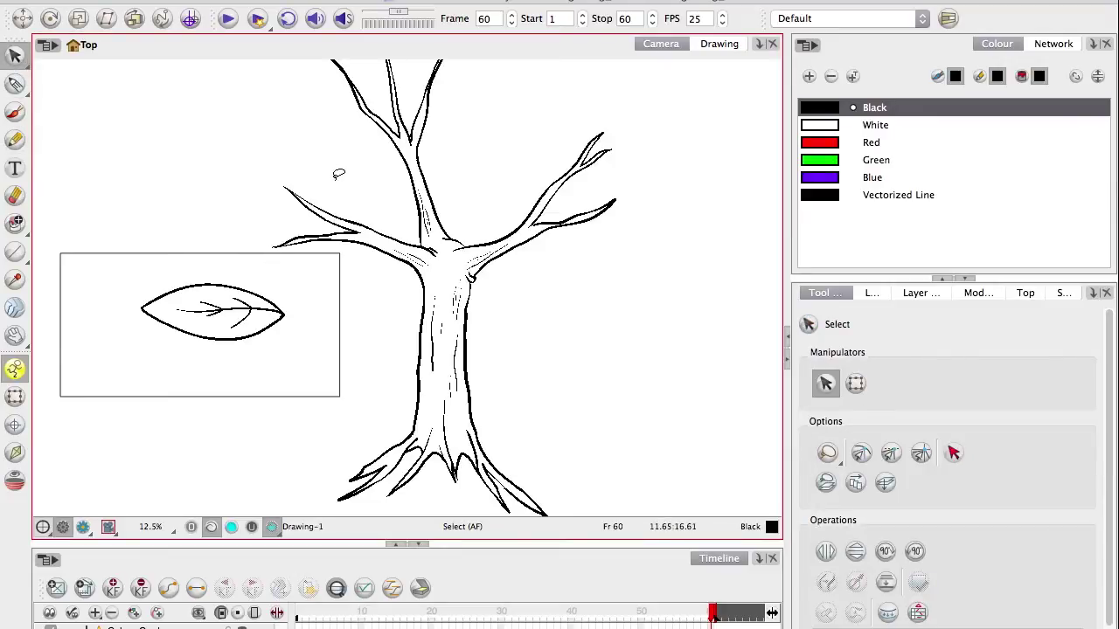
left_click(14, 223)
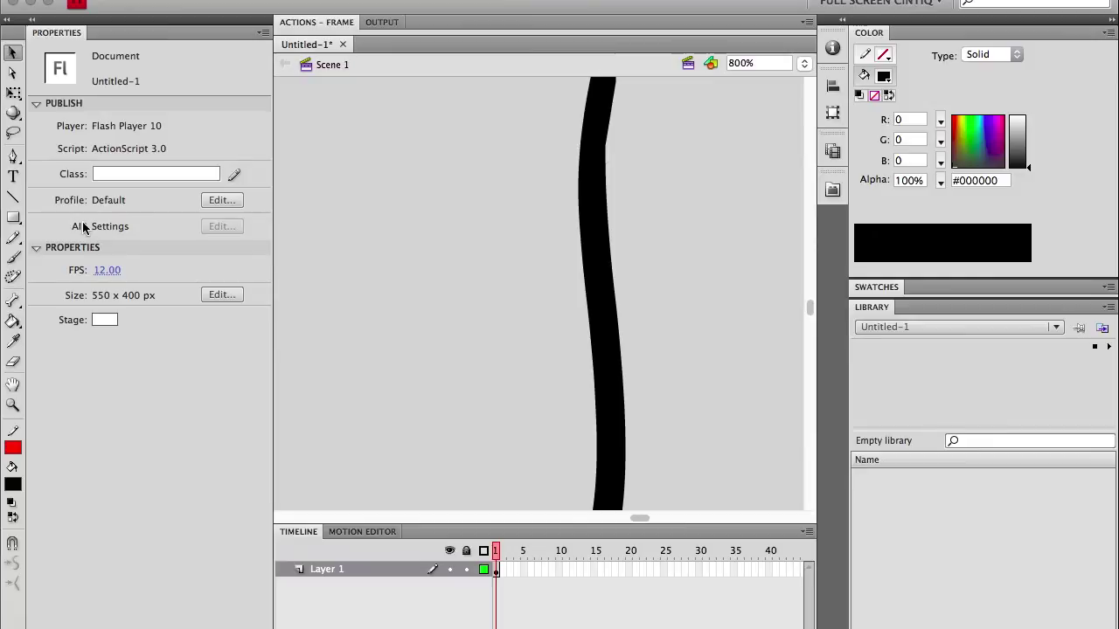
left_click(12, 484)
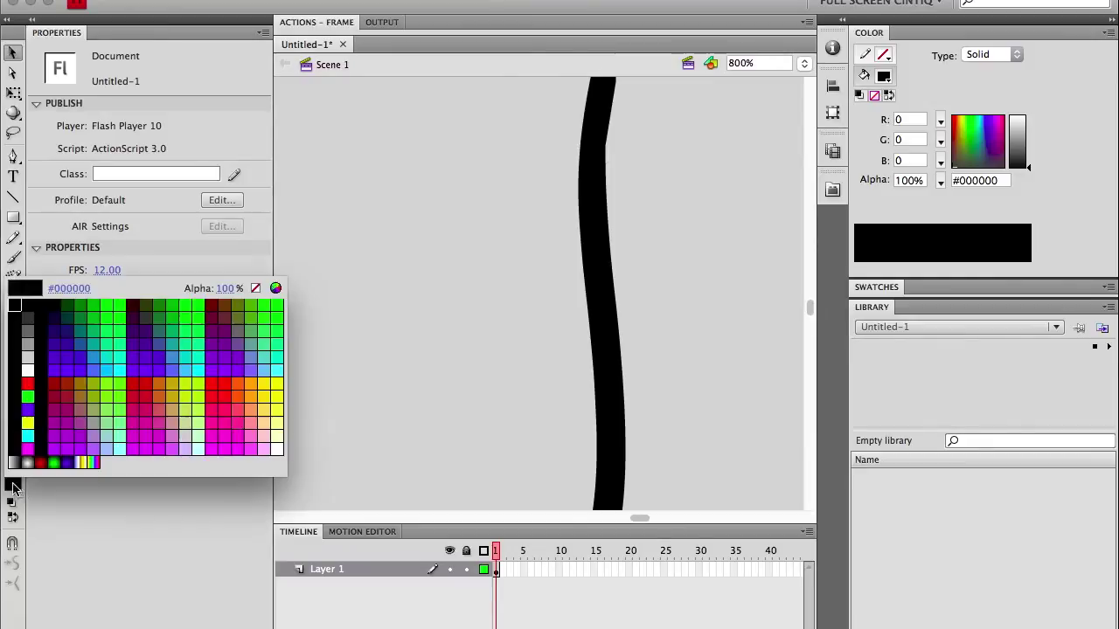
left_click(180, 329)
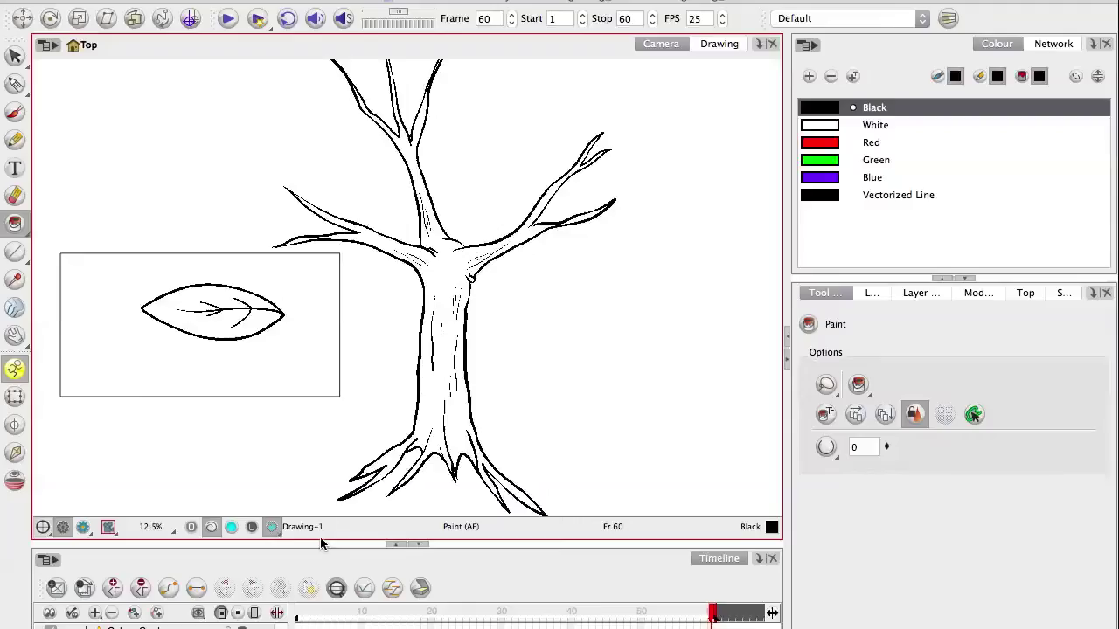
Step: Add three new swatches to Harmony's colour palette and set New 0 to bright green, RGB 0, 230, 135
left_click_drag(894, 278, 880, 448)
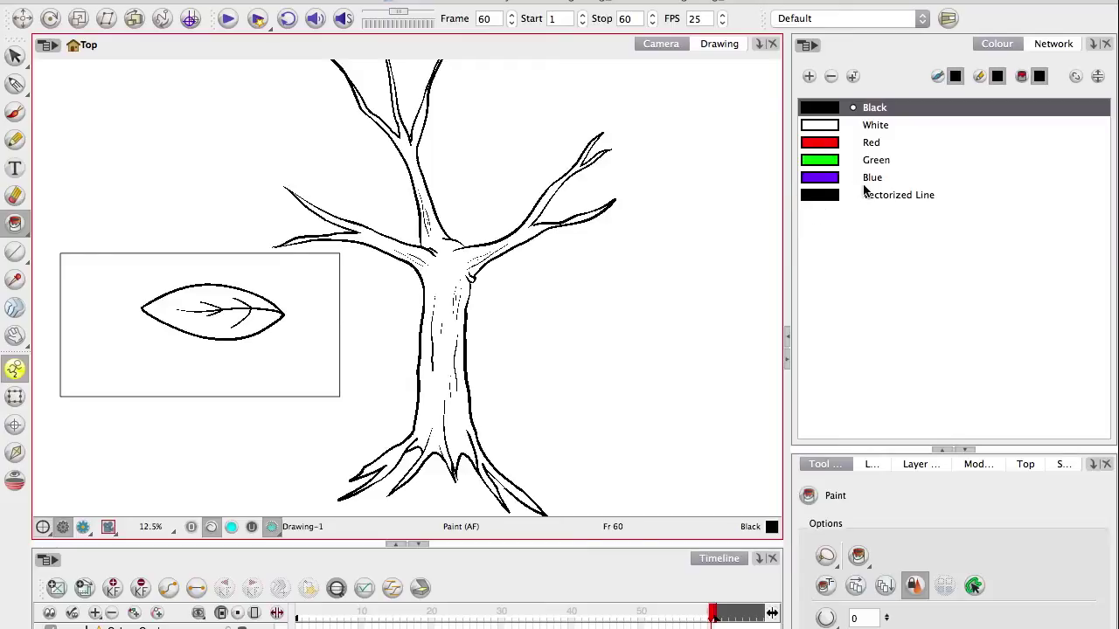
triple_click(808, 77)
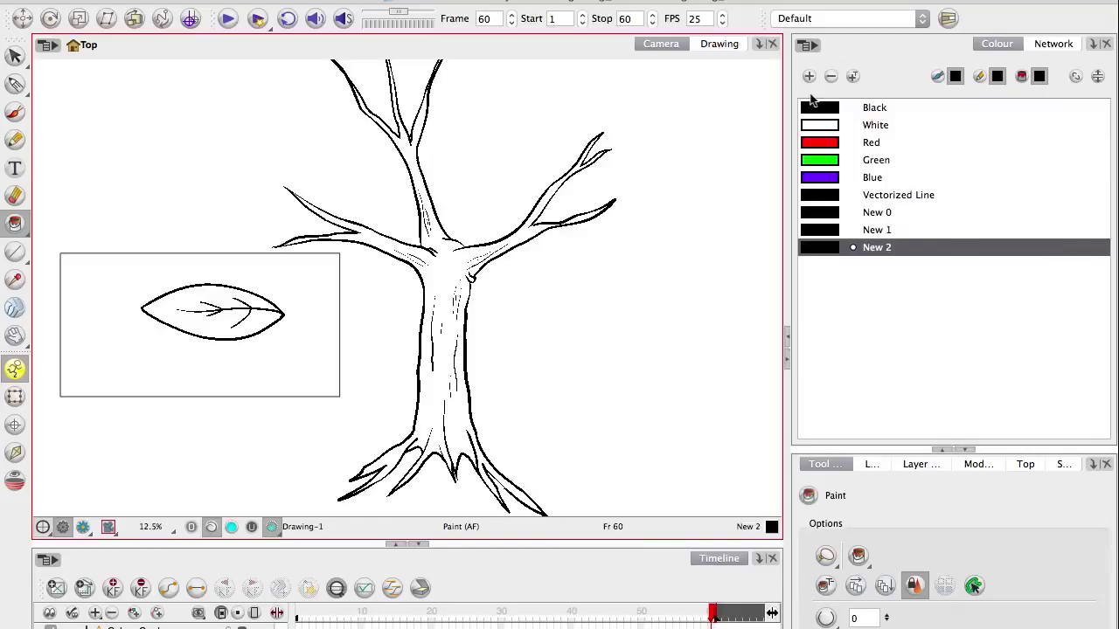
double_click(828, 213)
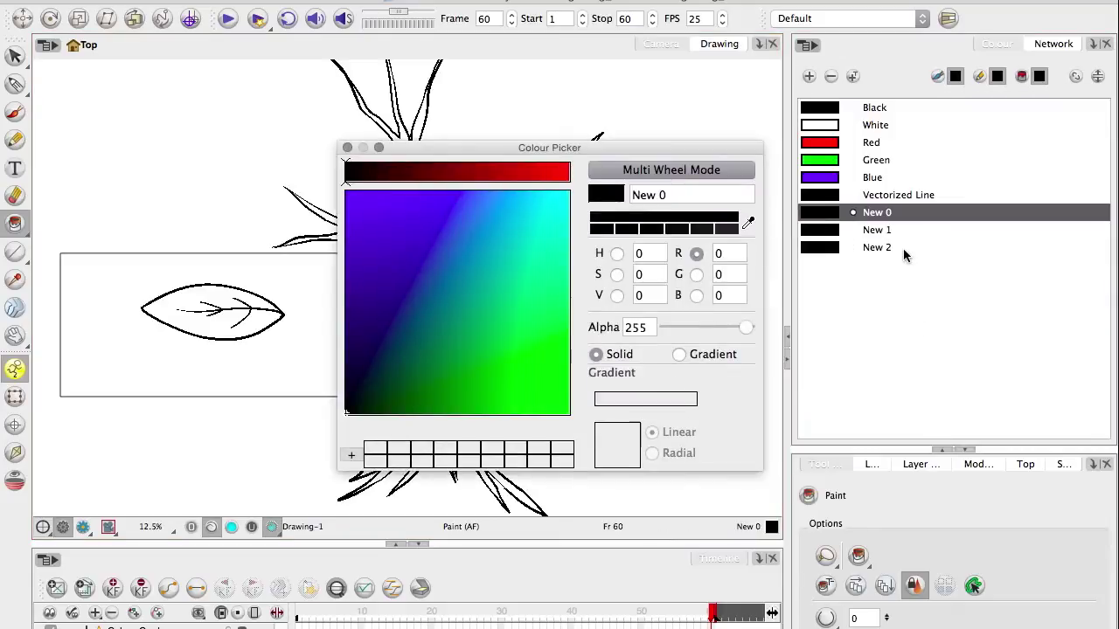
mouse_move(463, 337)
left_mouse_down()
mouse_move(533, 344)
mouse_move(544, 370)
mouse_move(497, 341)
mouse_move(537, 288)
mouse_move(547, 295)
left_mouse_up()
left_click(347, 147)
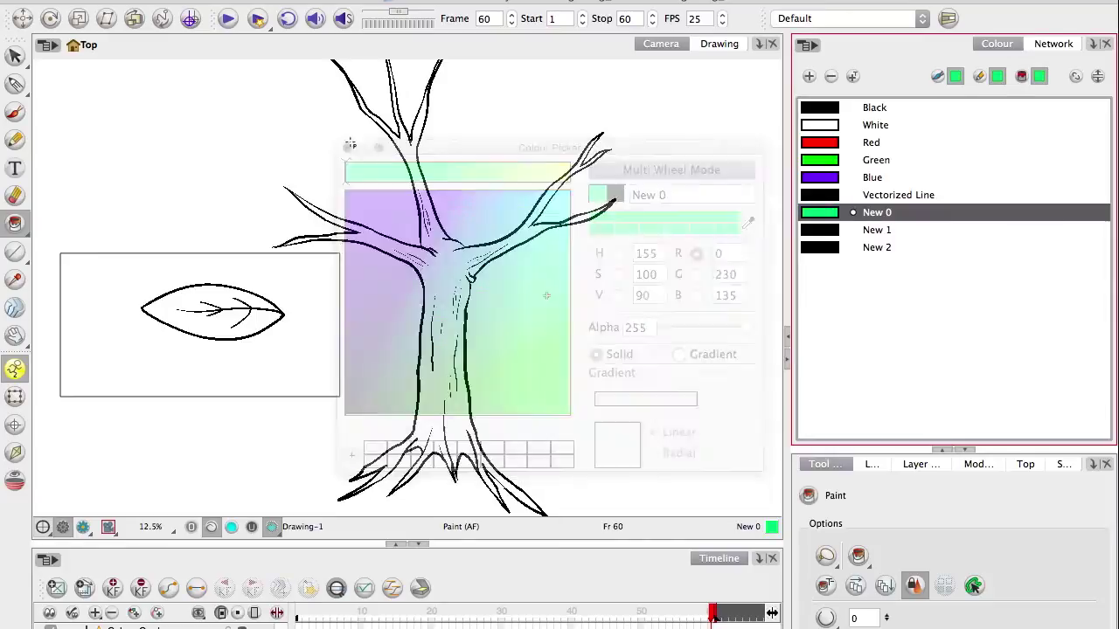
Step: Fill the leaf with the New 0 green using the Paint tool
left_click(15, 230)
key("space")
left_click_drag(168, 341, 246, 326)
left_click(260, 298)
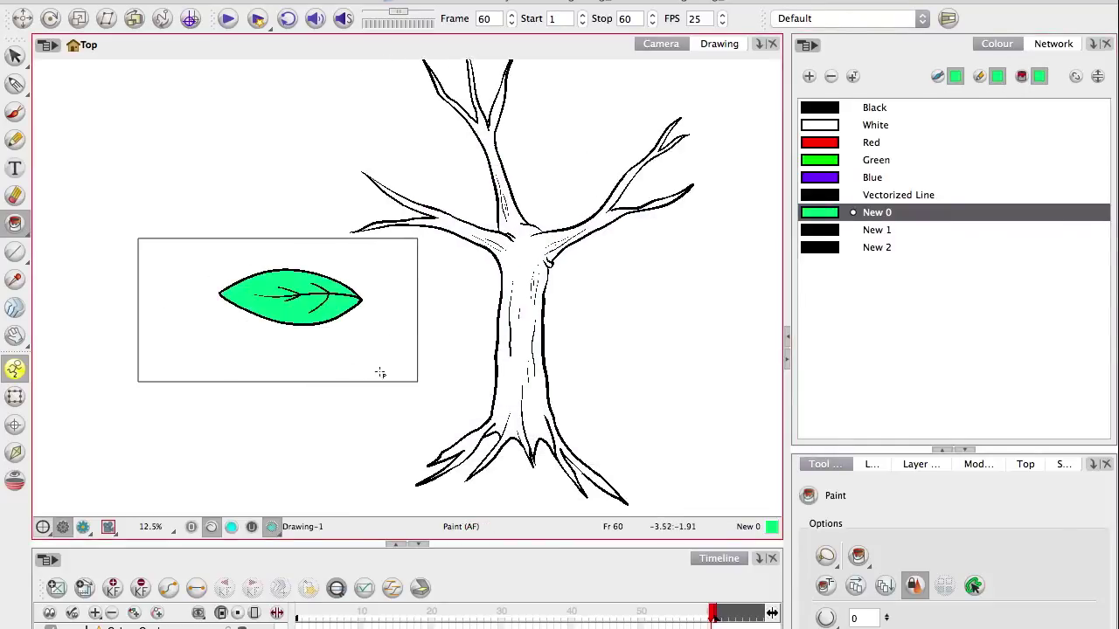
Step: Change the New 1 swatch to brown with RGB values 160, 104, 17
double_click(817, 230)
left_click_drag(486, 172, 514, 172)
left_click_drag(495, 357, 492, 382)
left_click(618, 254)
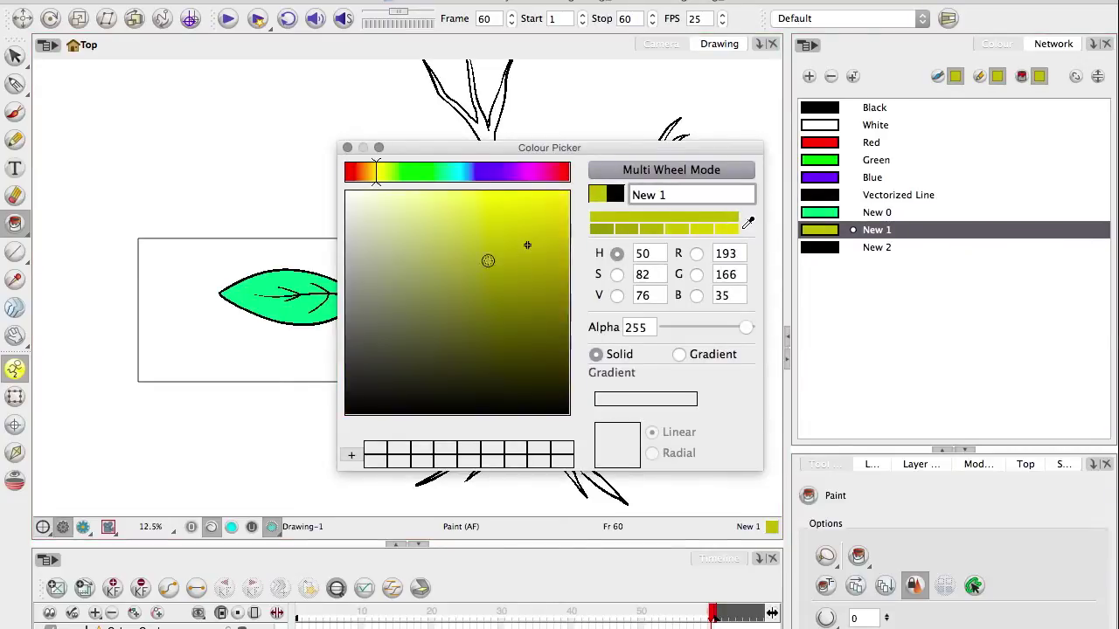
left_click_drag(528, 245, 543, 283)
left_click_drag(368, 167, 370, 180)
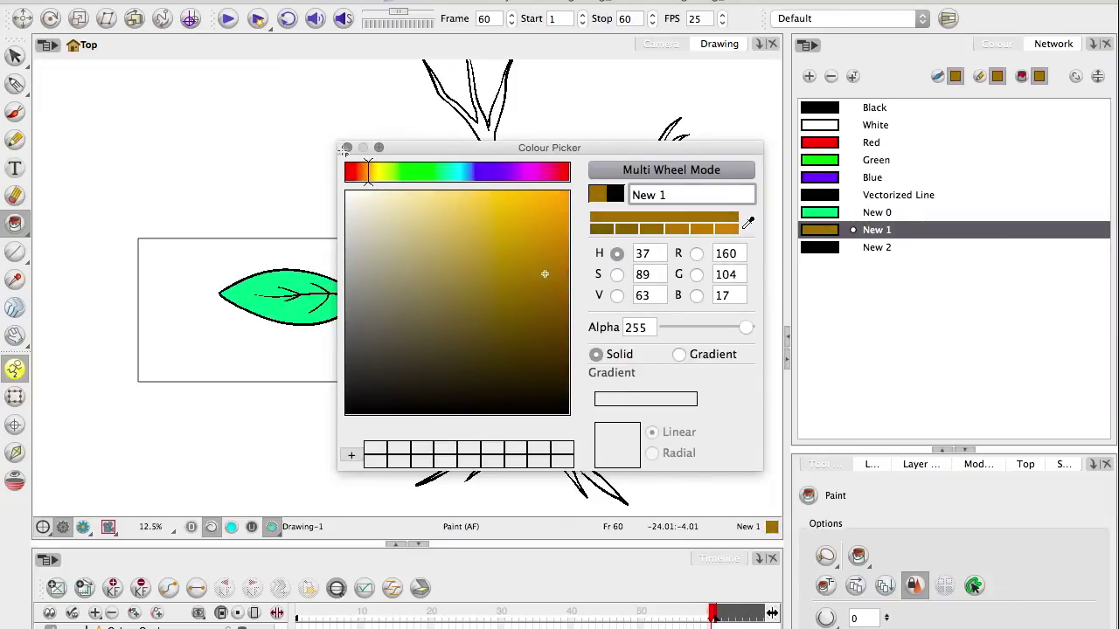
left_click(348, 148)
Step: Try filling the tree trunk with the New 1 brown and inspect the paint up close
left_click(515, 298)
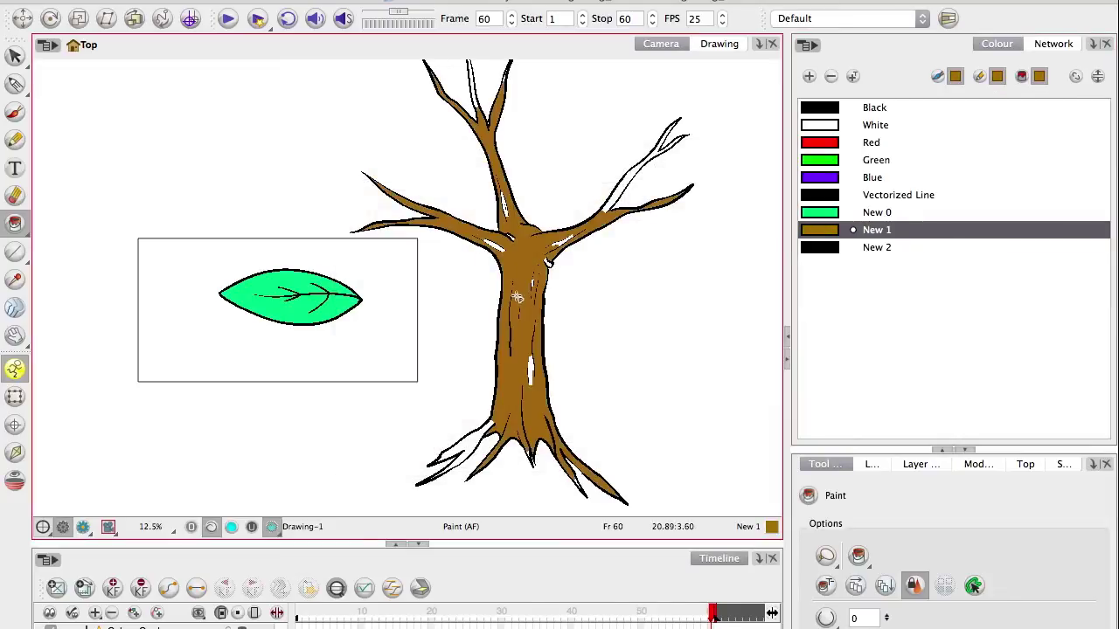
left_click_drag(500, 325, 468, 289)
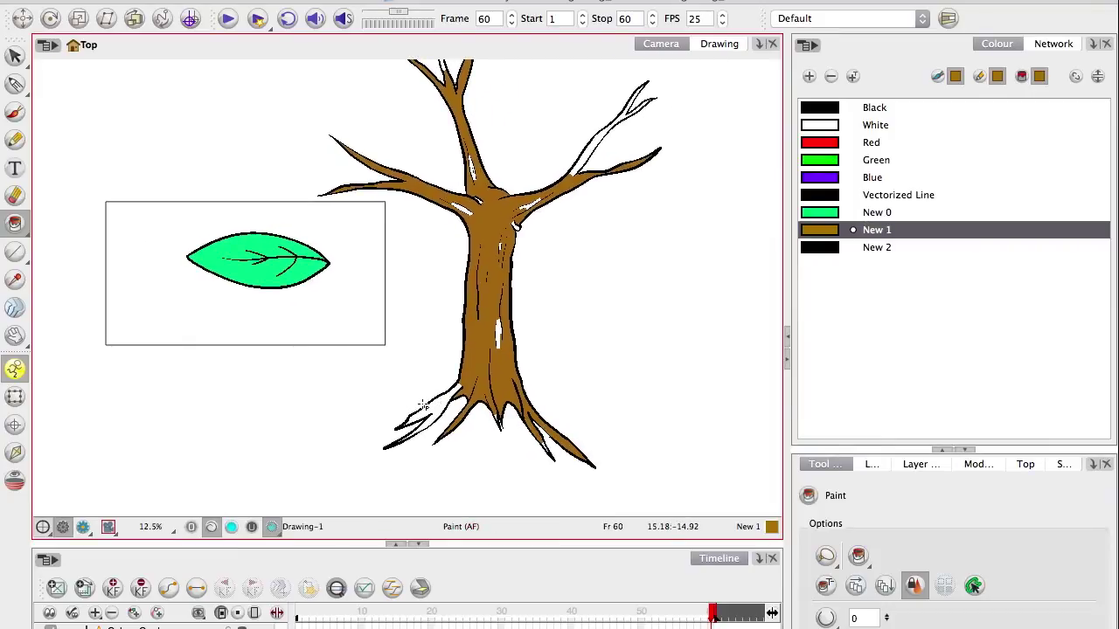
scroll(422, 405, "up", 3)
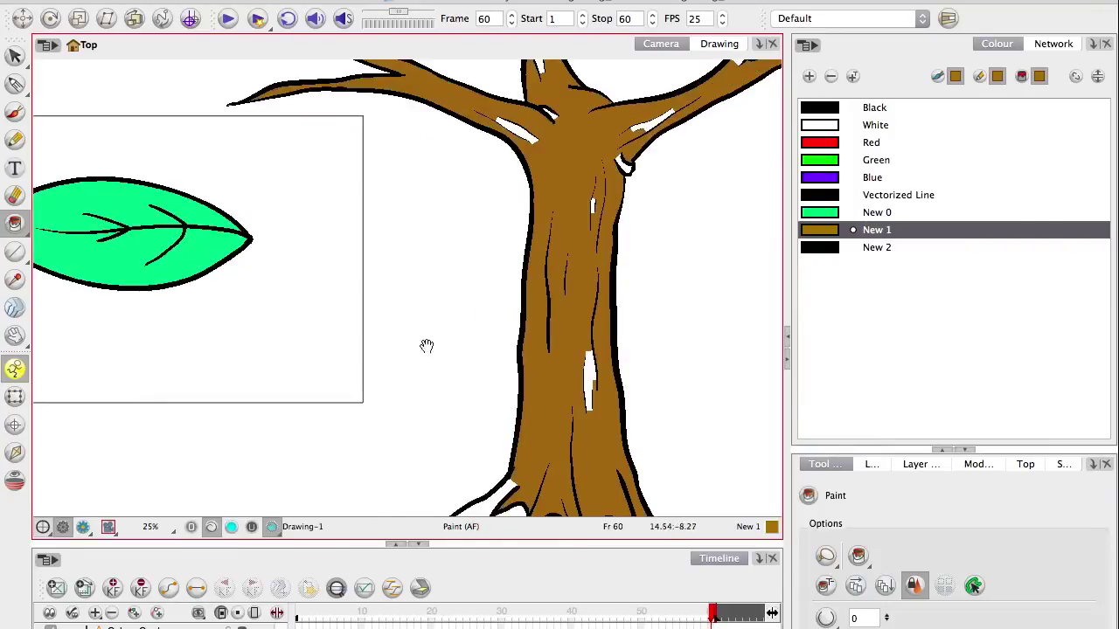
Step: Set the Paint tool's gap closing value to 2, try a brown fill on the tree, and undo it
left_click(974, 586)
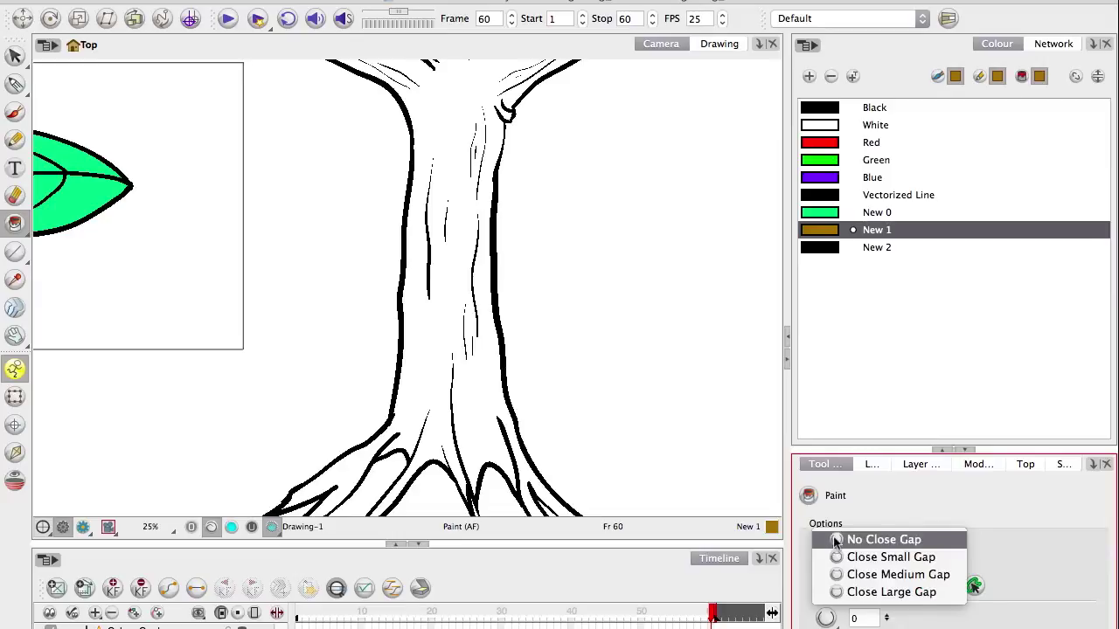
left_click(884, 539)
left_click(824, 618)
left_click(884, 557)
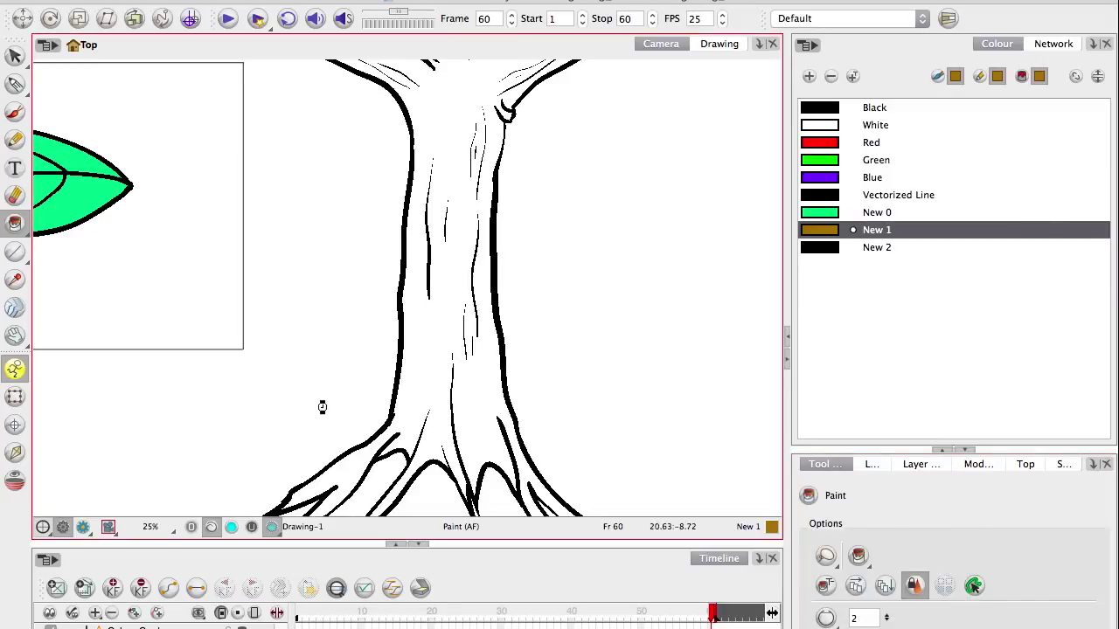
left_click(357, 446)
key("1")
key("2")
key("1")
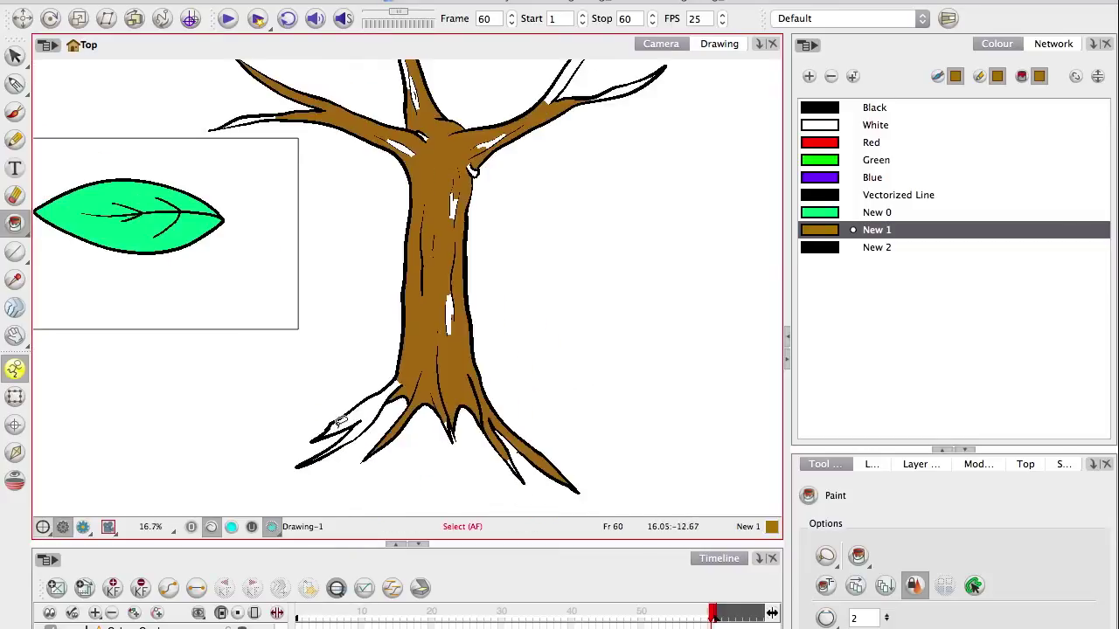
key("ctrl+z")
Step: Retry the brown fill on the trunk from a close-up view of the upper trunk, and undo it
left_click_drag(591, 560, 590, 567)
key("space")
left_click_drag(368, 354, 383, 391)
key("2")
key("2")
key("2")
key("space")
left_click_drag(399, 243, 382, 387)
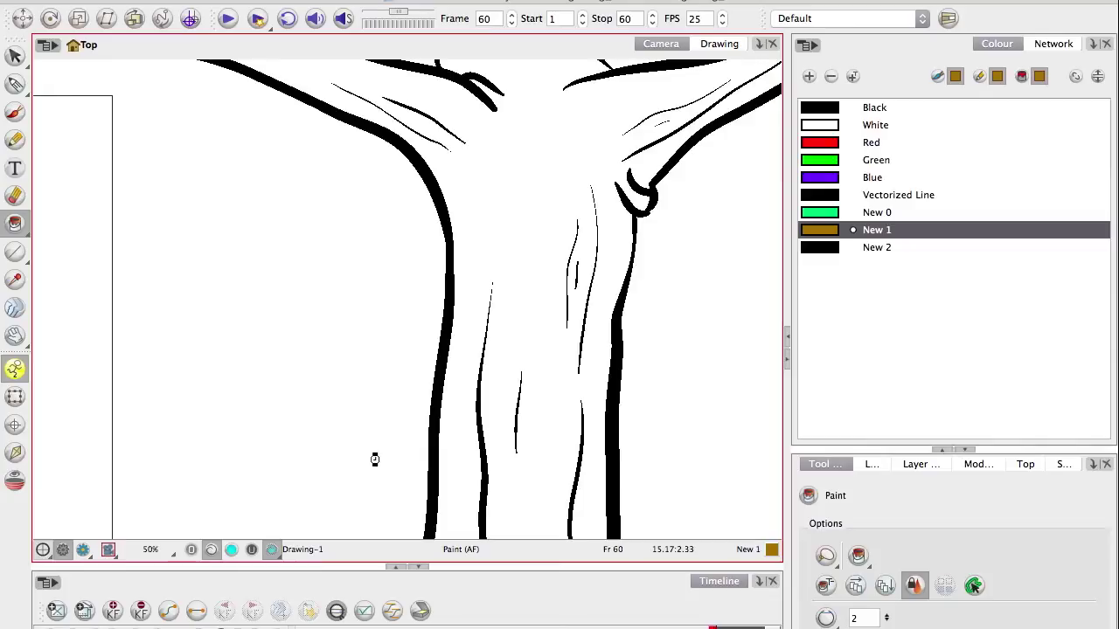
key("super+shift+z")
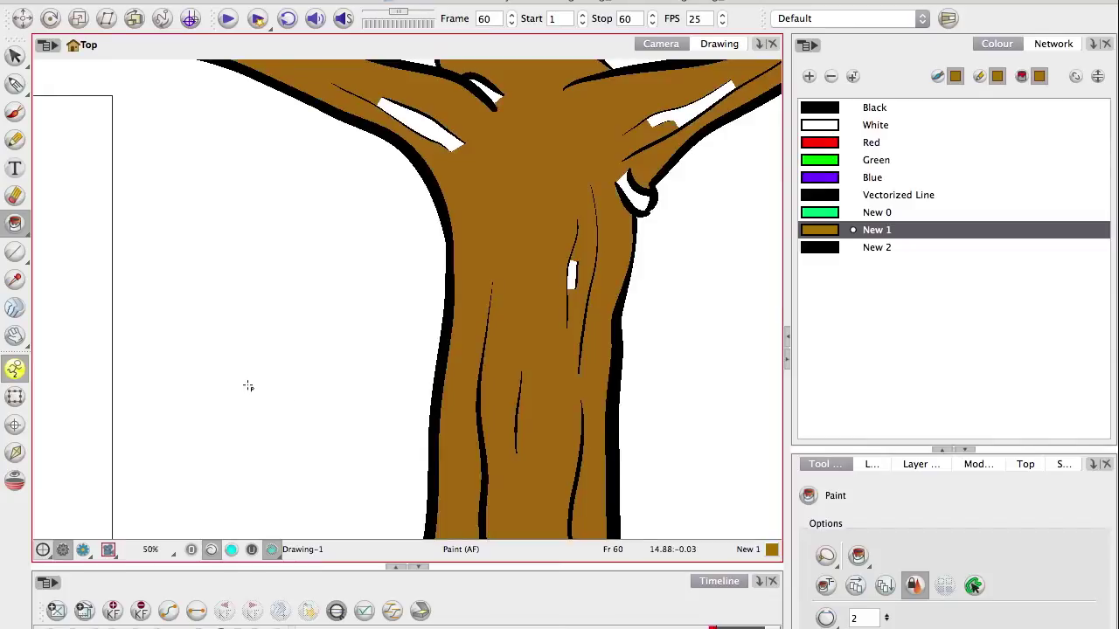
key("ctrl+z")
Step: Set the Paint tool to No Close Gap and fill the tree trunk with the New 1 brown
left_click(826, 618)
left_click(874, 537)
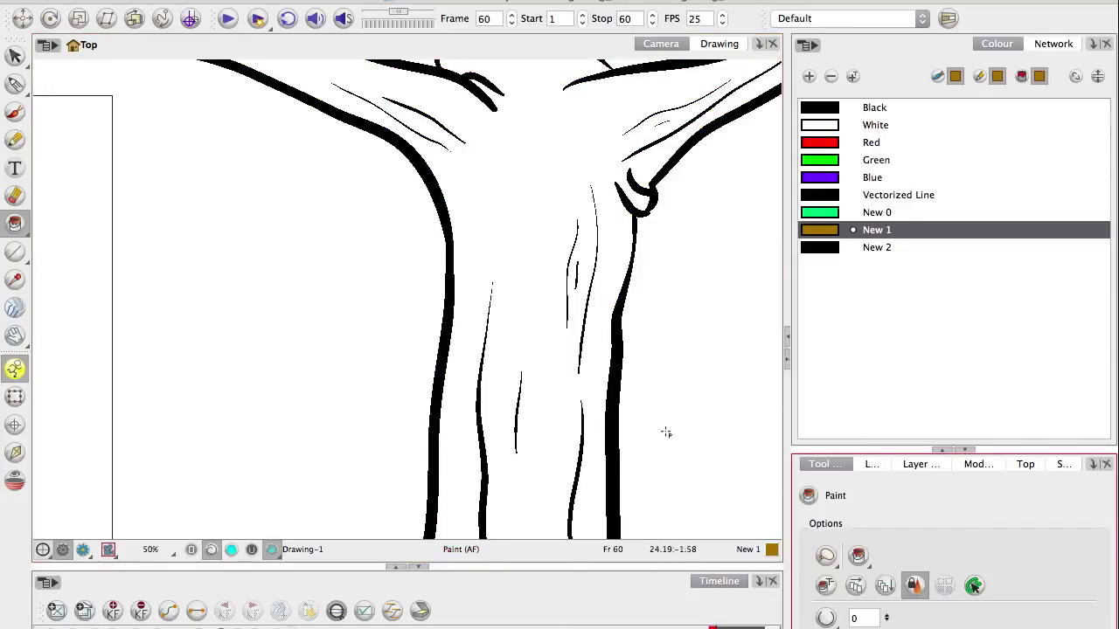
left_click(490, 266)
Step: Fill the unpainted patch between the bark lines on the left branch with brown
key("1")
key("1")
key("2")
key("2")
key("2")
key("2")
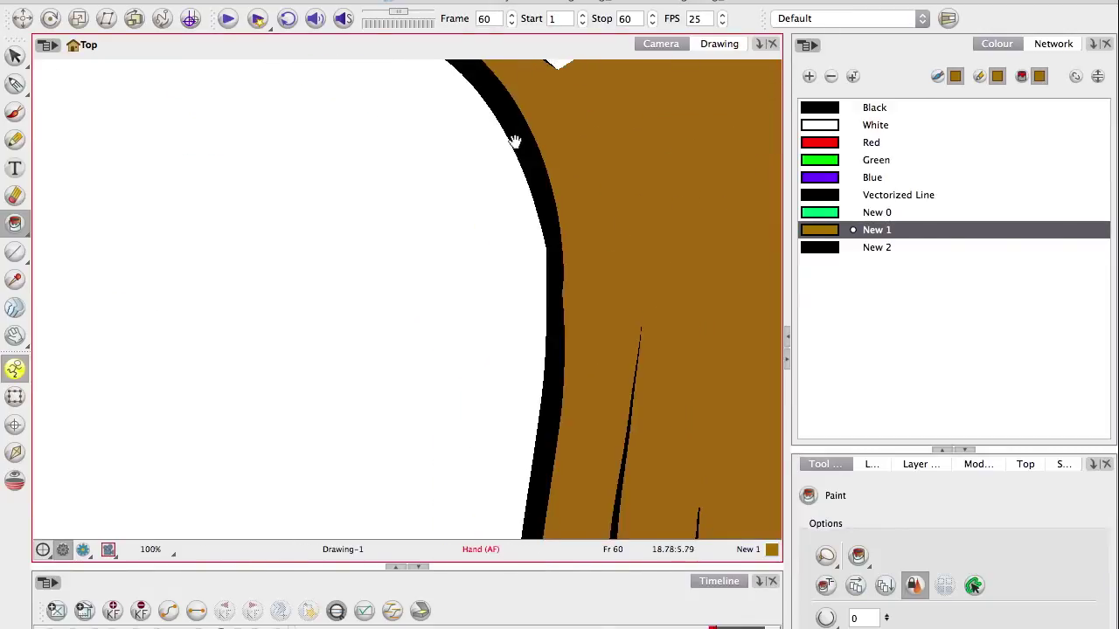
left_click_drag(512, 128, 393, 355)
left_click(375, 260)
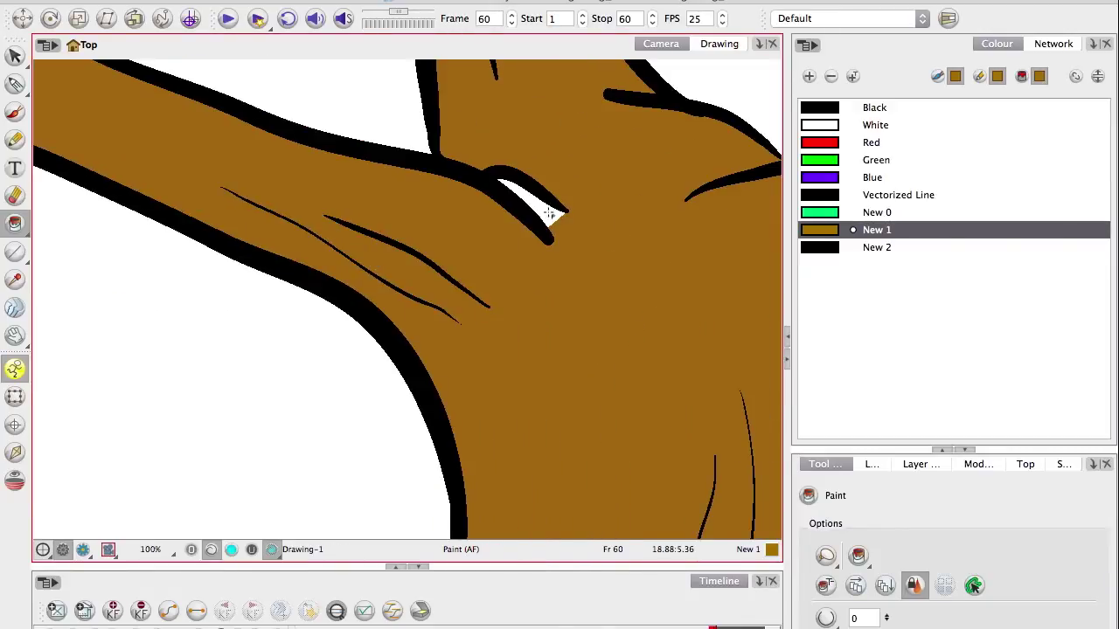
Step: Show the drawing's invisible strokes and examine the lines enclosing the unpainted patches along the right branch
key("1")
mouse_move(588, 357)
left_mouse_down()
mouse_move(290, 321)
mouse_move(315, 364)
mouse_move(307, 401)
left_mouse_up()
key("k")
key("2")
key("2")
left_click_drag(514, 304, 394, 373)
key("2")
key("2")
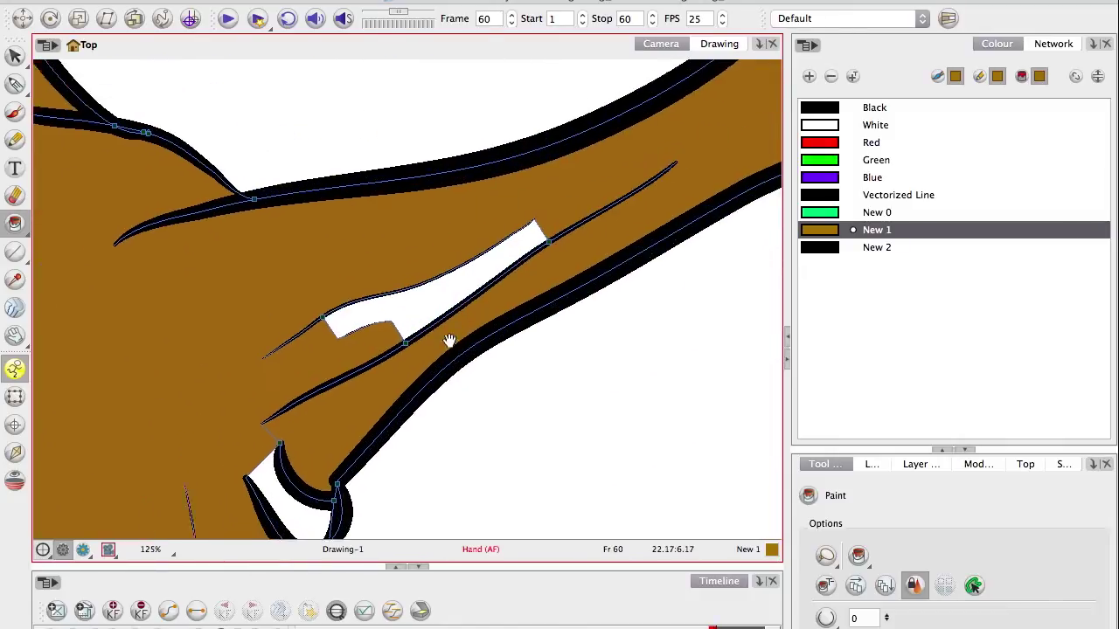
key("2")
key("1")
key("1")
key("1")
key("1")
key("1")
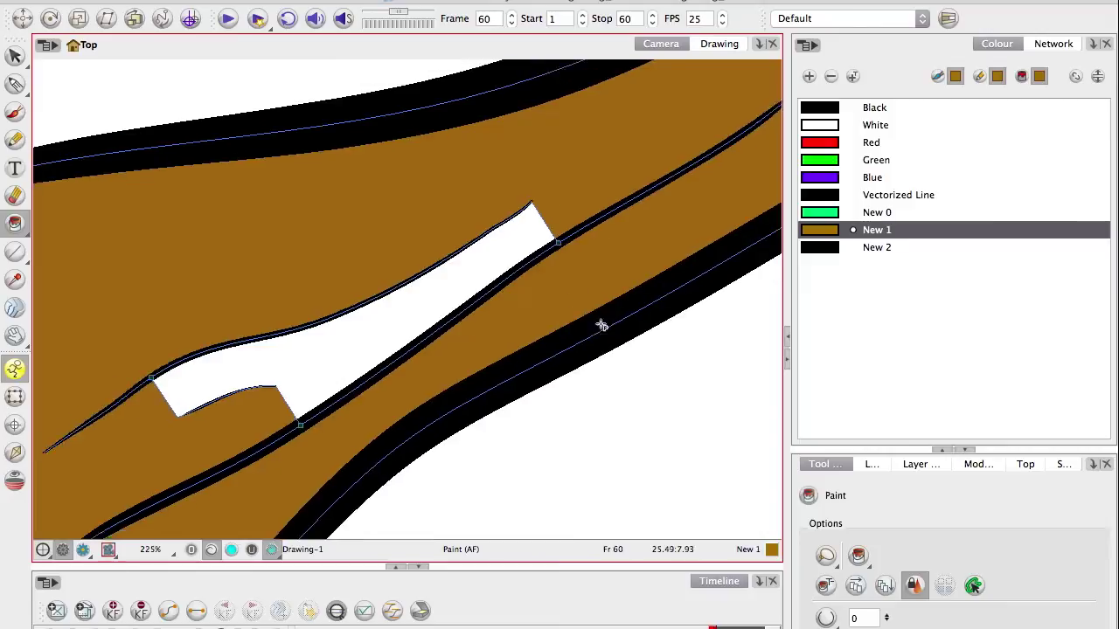
left_click_drag(707, 195, 378, 402)
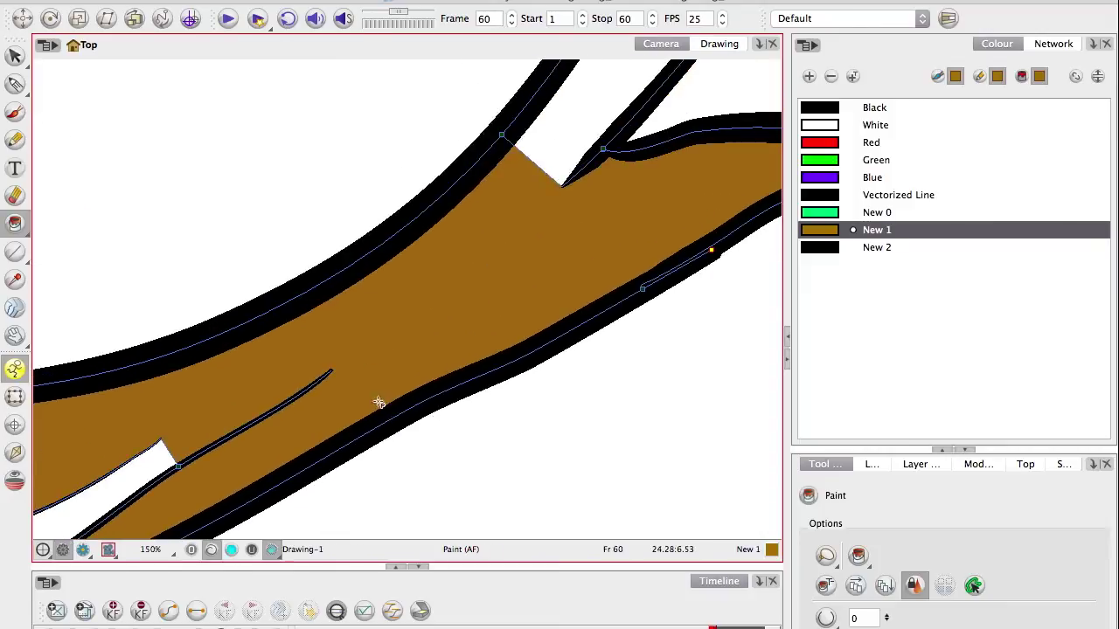
scroll(514, 174, "down", 2)
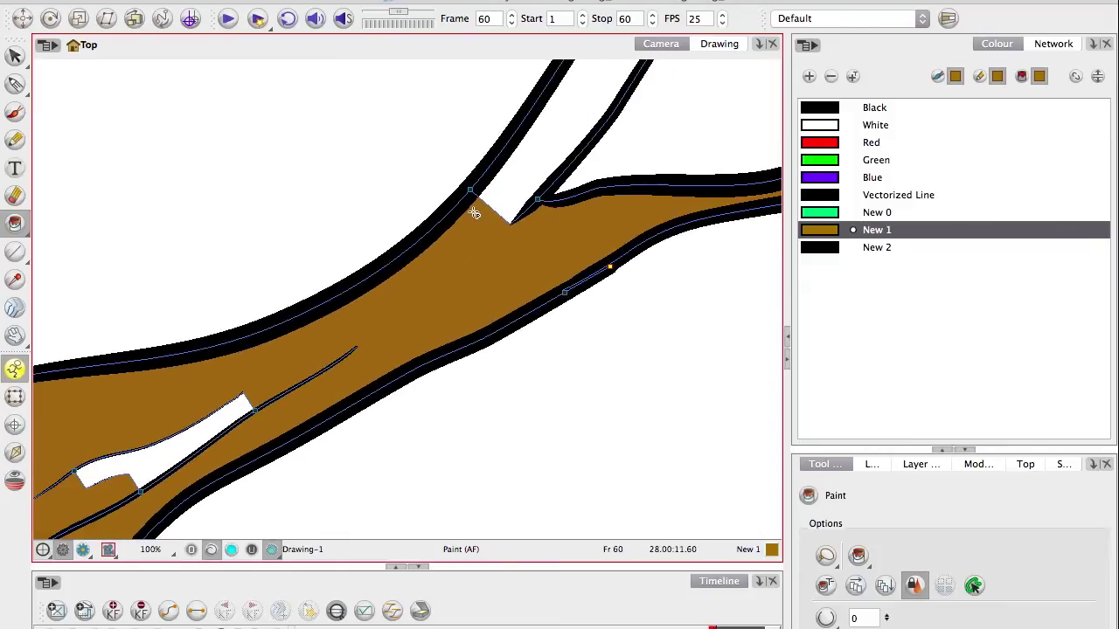
scroll(473, 214, "down", 2)
Step: Activate the Pencil tool and look at its Auto Close Gap option
left_click(14, 139)
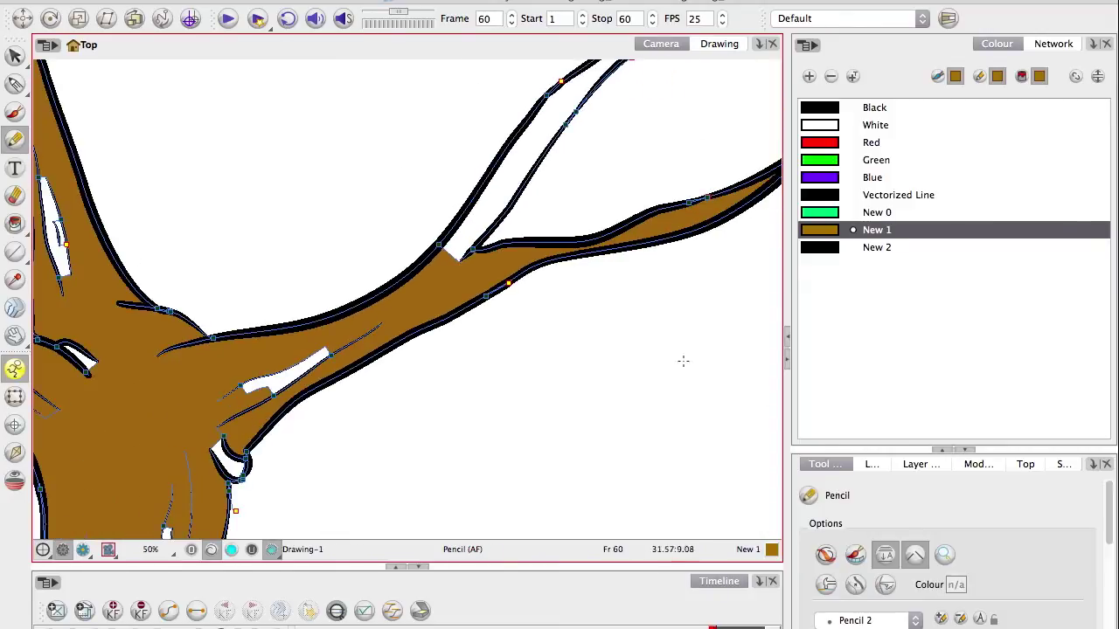
left_click_drag(866, 450, 866, 356)
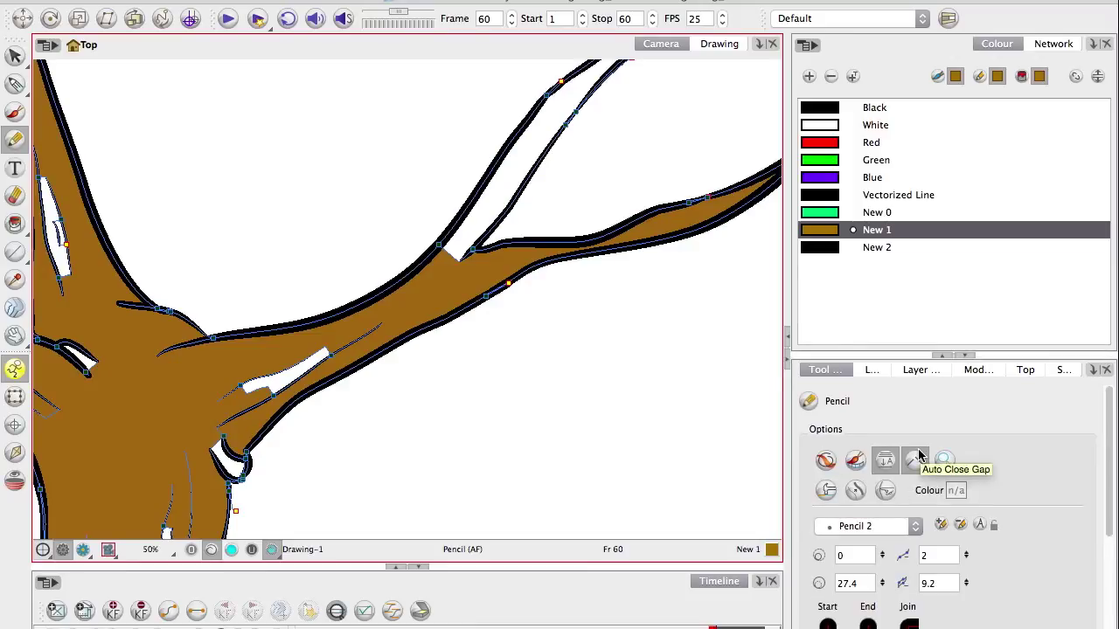
Step: Paint the unpainted patches on the right and central branches, the branch joint and the small knot brown
left_click(14, 223)
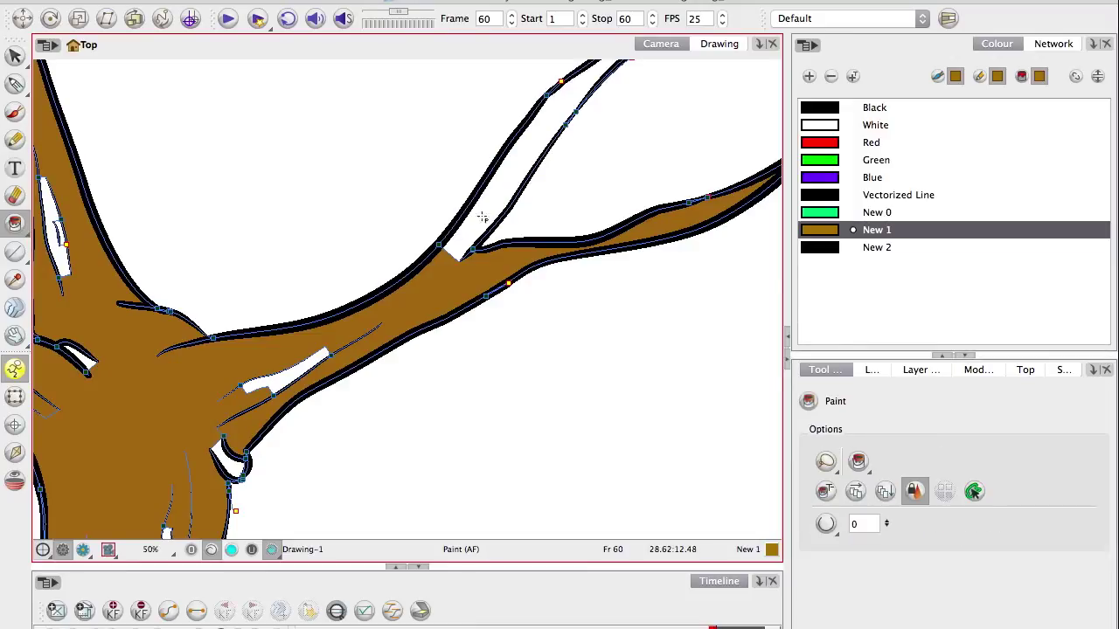
left_click(483, 217)
left_click(285, 371)
scroll(285, 371, "left", 5)
left_click(299, 284)
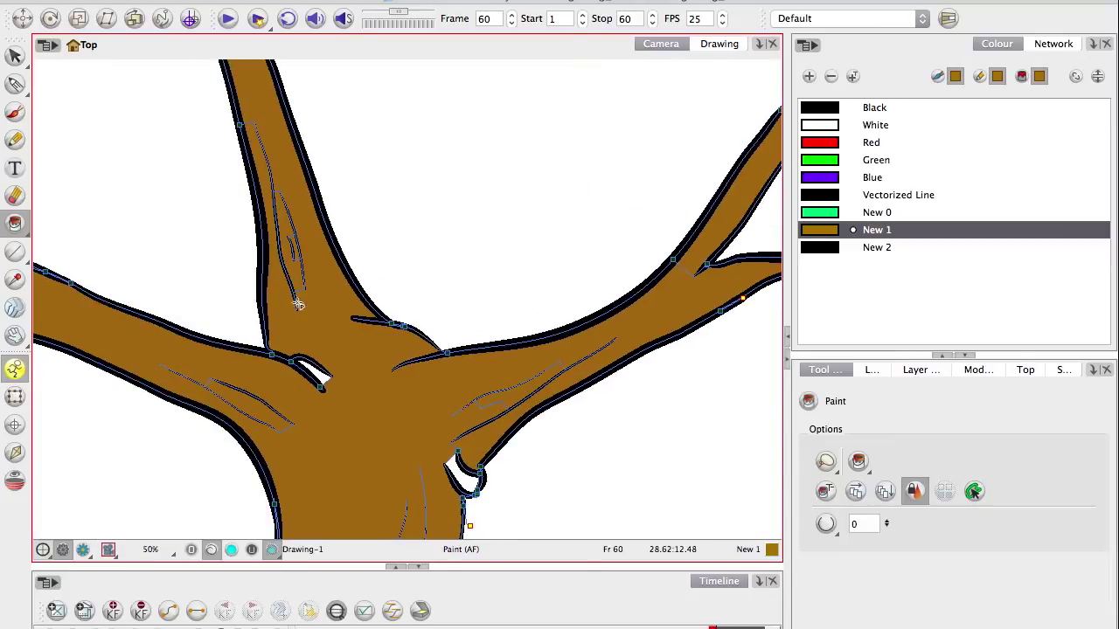
left_click(318, 380)
left_click(470, 484)
Step: Fill the two unpainted patches between the bark lines on the trunk with brown
key("space")
left_click_drag(355, 470, 412, 214)
key("1")
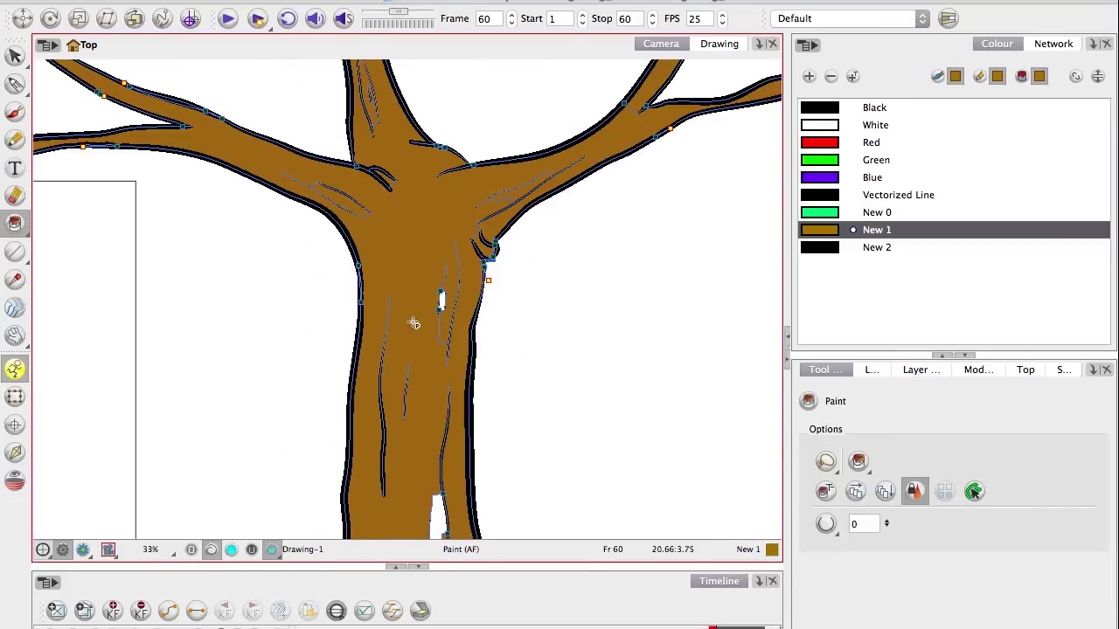
left_click(443, 301)
scroll(452, 374, "down", 5)
left_click(441, 369)
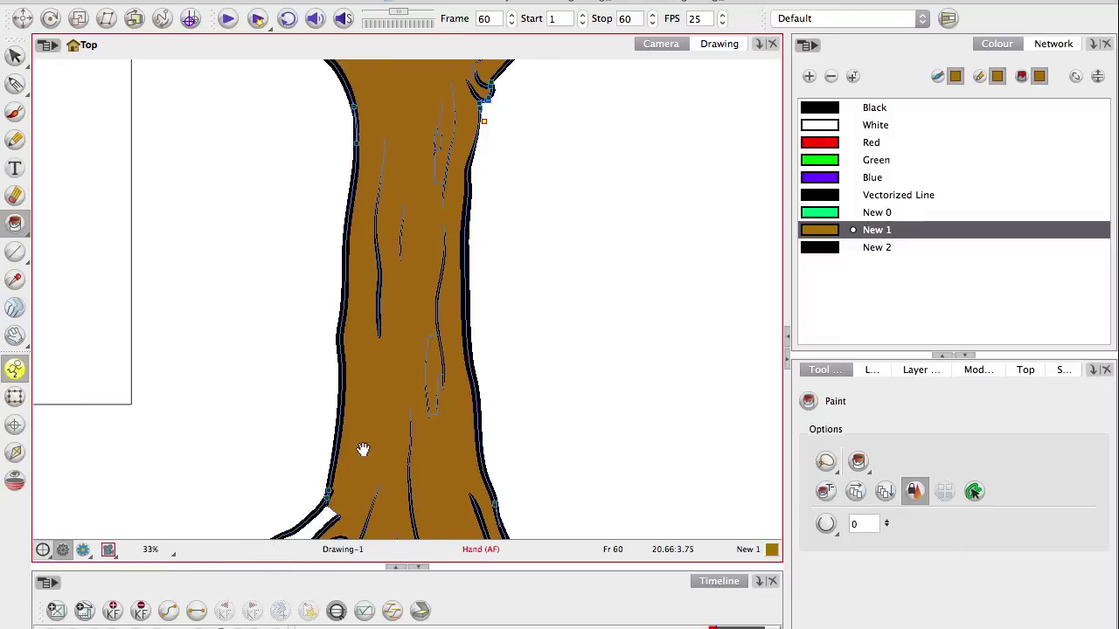
Step: Paint the unpainted left roots and the small gap in the central root brown
left_click_drag(369, 451, 421, 275)
left_click(333, 402)
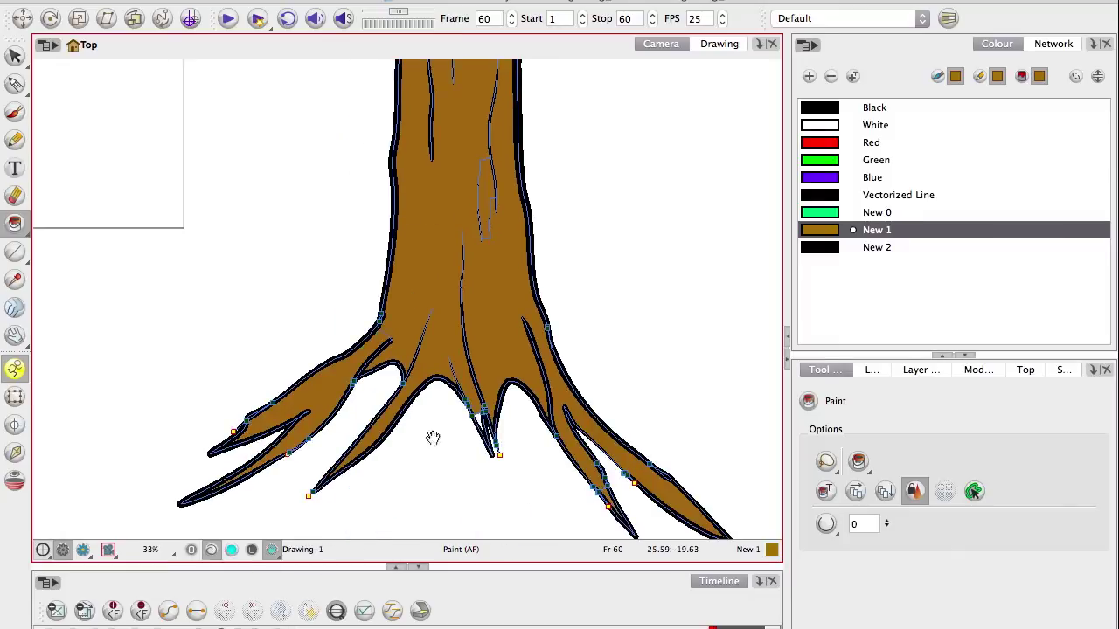
scroll(466, 459, "up", 3)
left_click(491, 255)
scroll(332, 177, "down", 4)
Step: Hide the stroke display and bring the tree's upper branches into view
left_click_drag(403, 210, 412, 431)
left_click_drag(384, 285, 391, 381)
key("1")
key("1")
key("2")
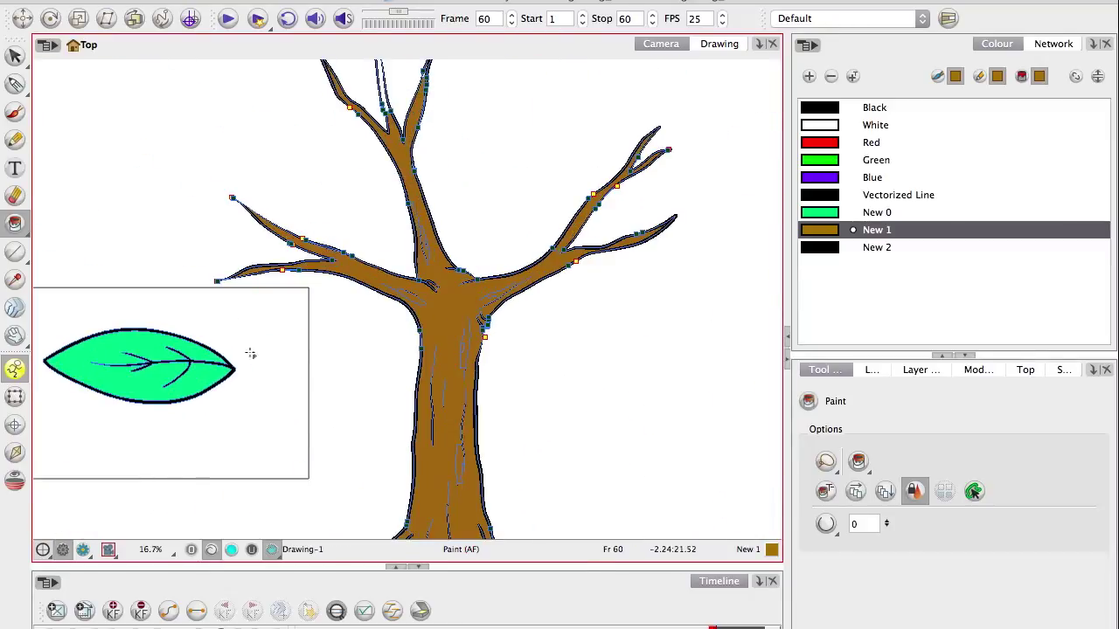
key("k")
left_click_drag(359, 306, 387, 485)
key("1")
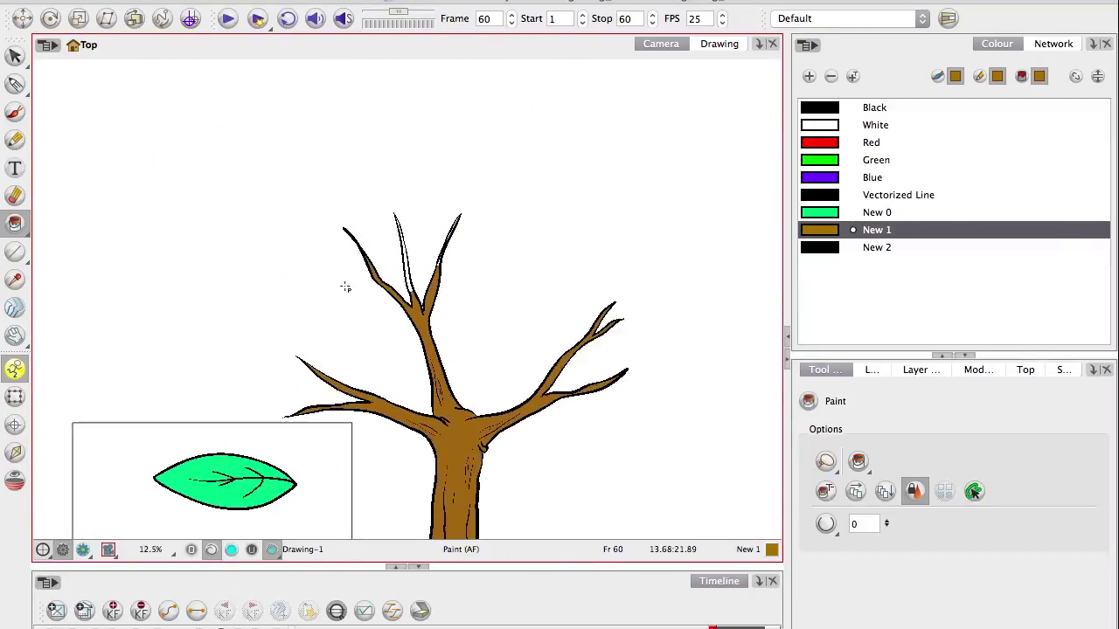
Step: Paint the unpainted middle and right twigs of the tree's upper central branch brown
key("2")
key("2")
key("2")
key("2")
key("2")
left_click(420, 231)
left_click_drag(446, 195, 424, 385)
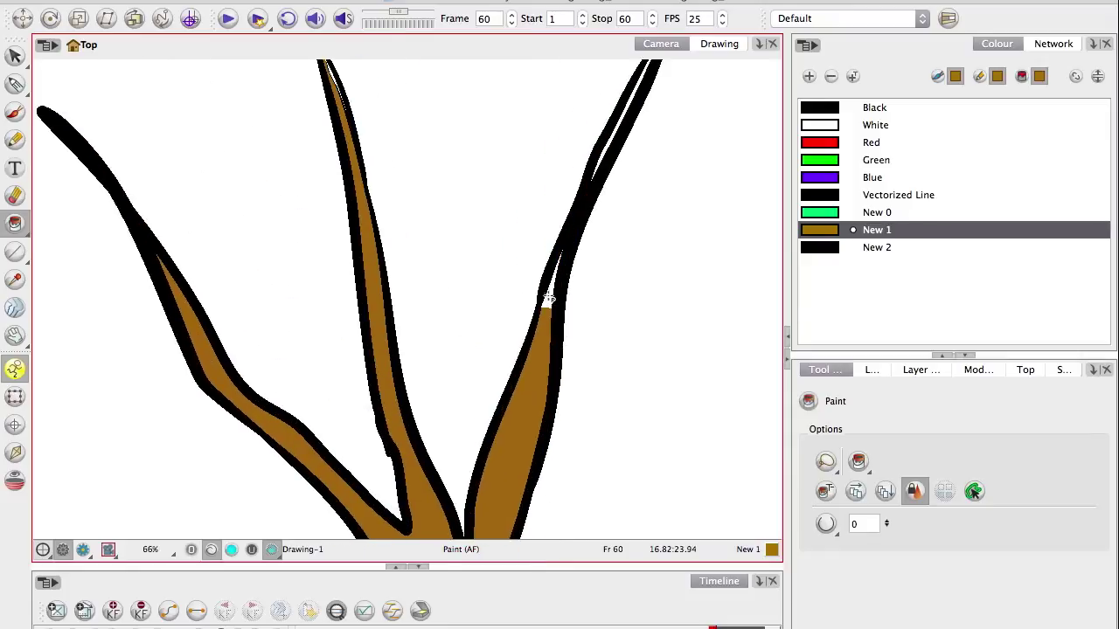
left_click(547, 299)
scroll(294, 449, "down", 5)
scroll(267, 469, "up", 1)
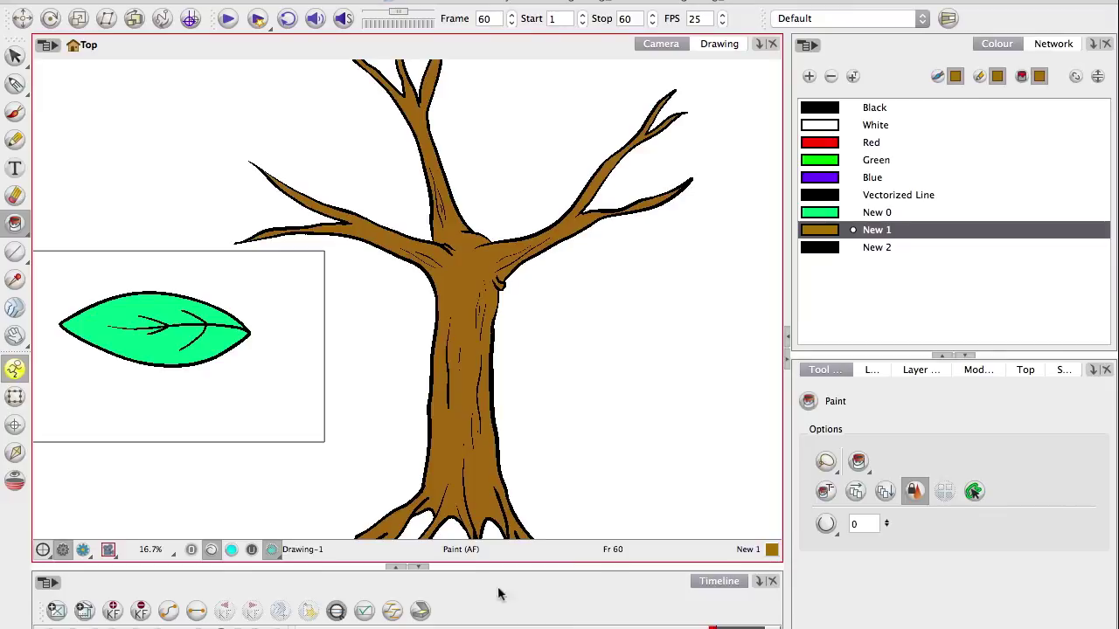
Step: Try recolouring the tree through its New 1 swatch, including a light green, and restore the brown
double_click(820, 230)
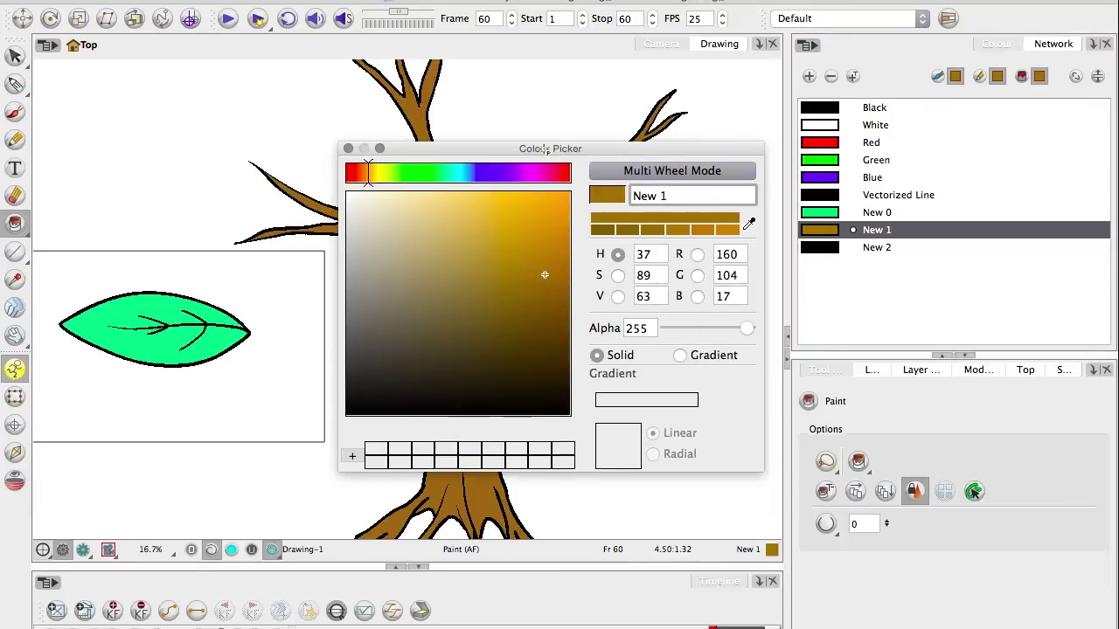
left_click_drag(544, 149, 744, 255)
left_click_drag(725, 376, 630, 282)
left_click_drag(622, 253, 672, 309)
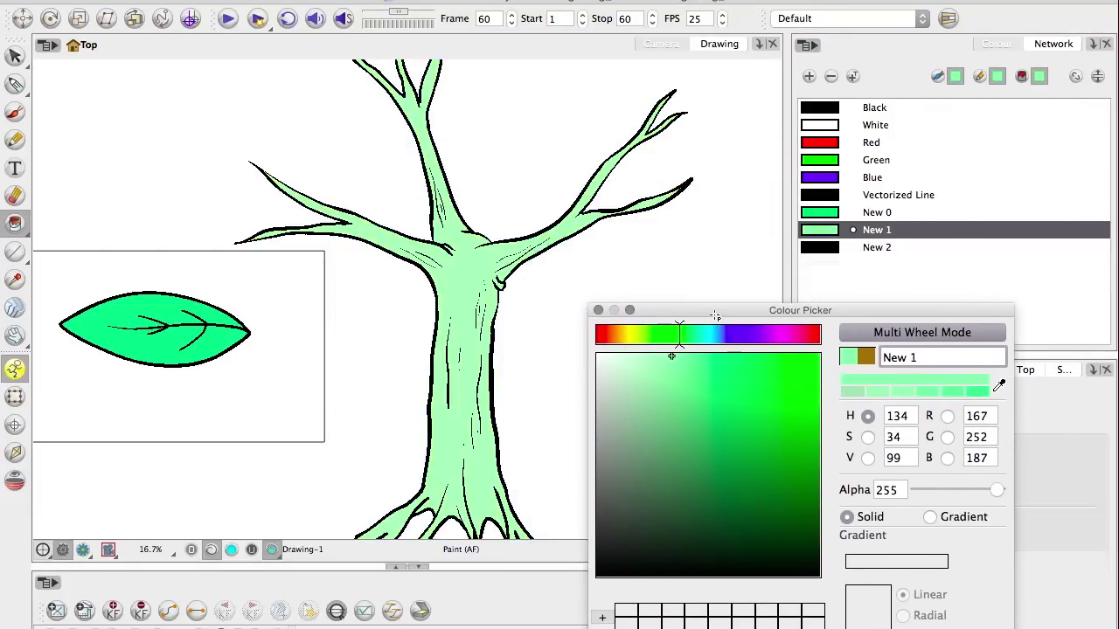
left_click(598, 310)
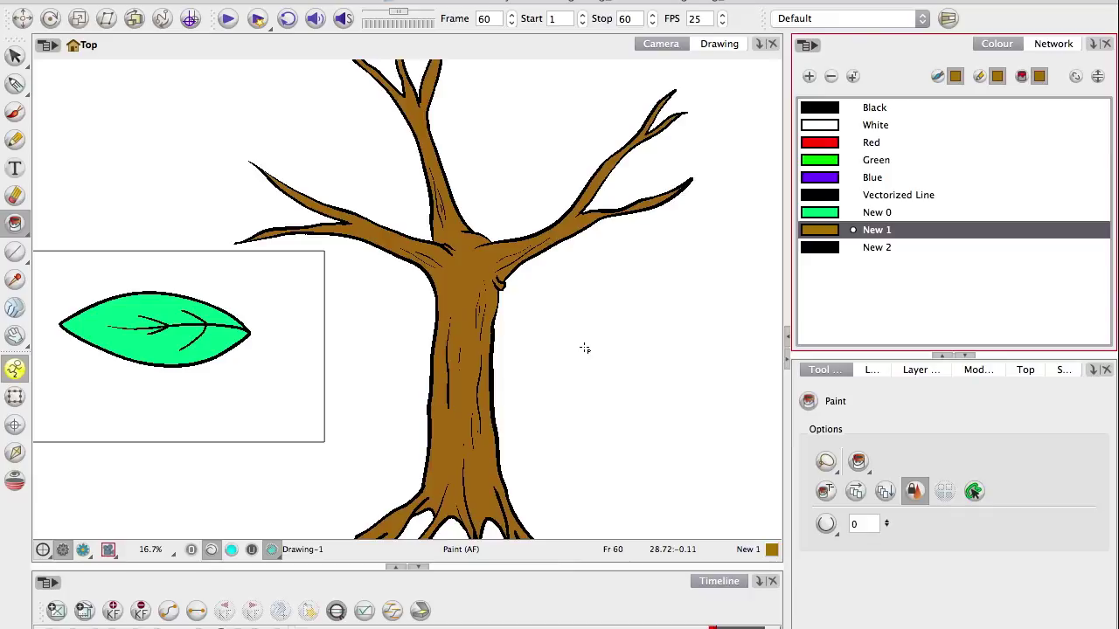
Step: Lasso the whole tree with the Select tool and look at the tool's selection shape options
left_click_drag(339, 454, 398, 434)
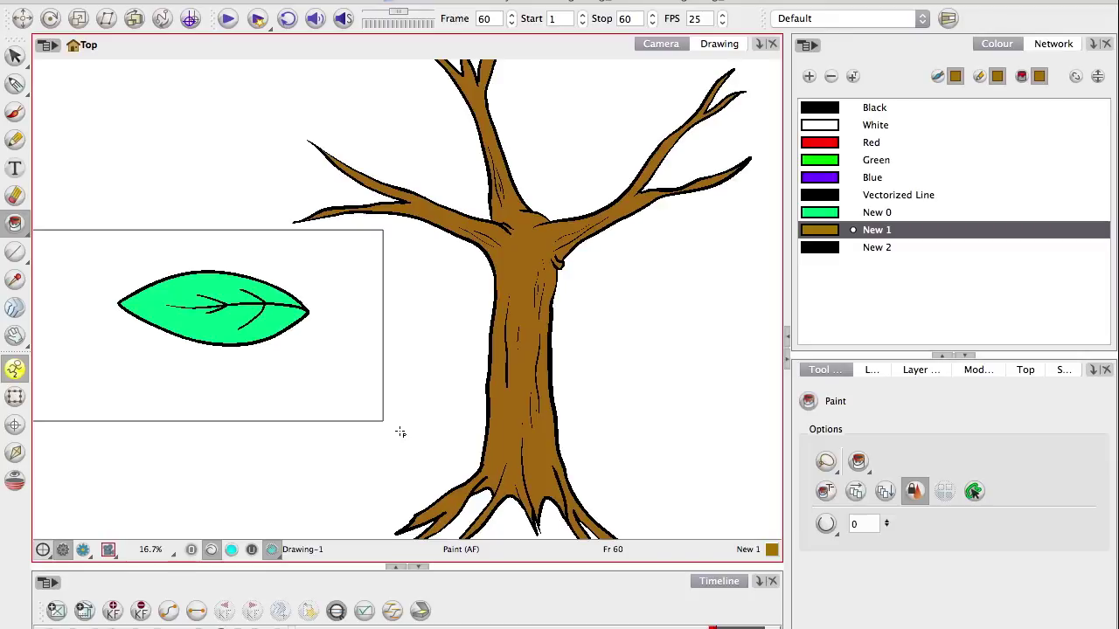
key("alt+s")
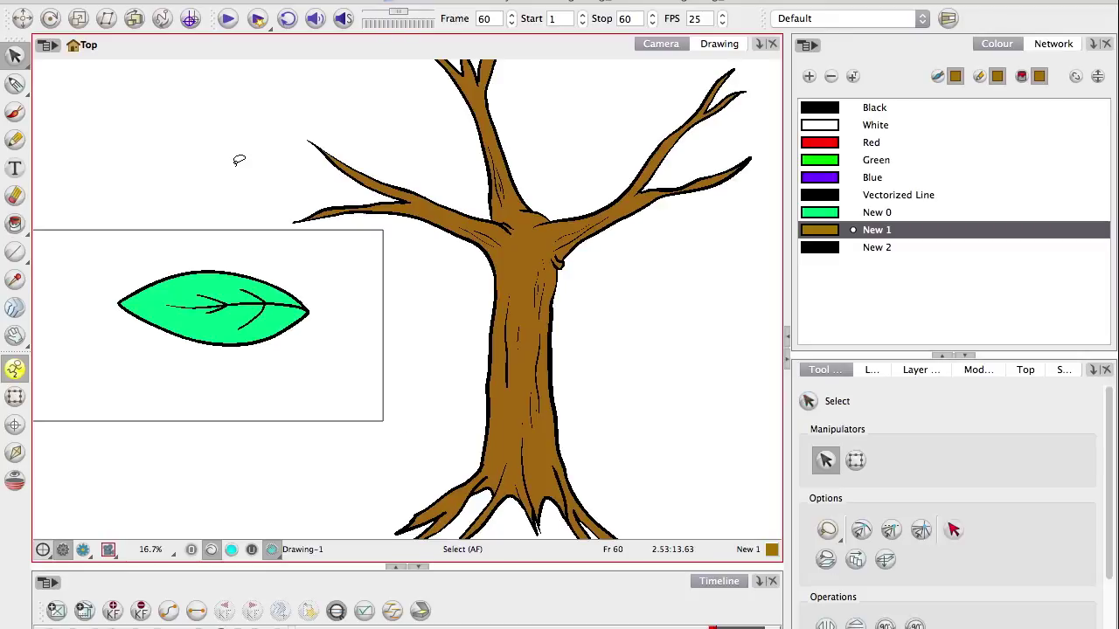
mouse_move(160, 143)
left_mouse_down()
mouse_move(145, 163)
mouse_move(285, 217)
left_mouse_up()
key("2")
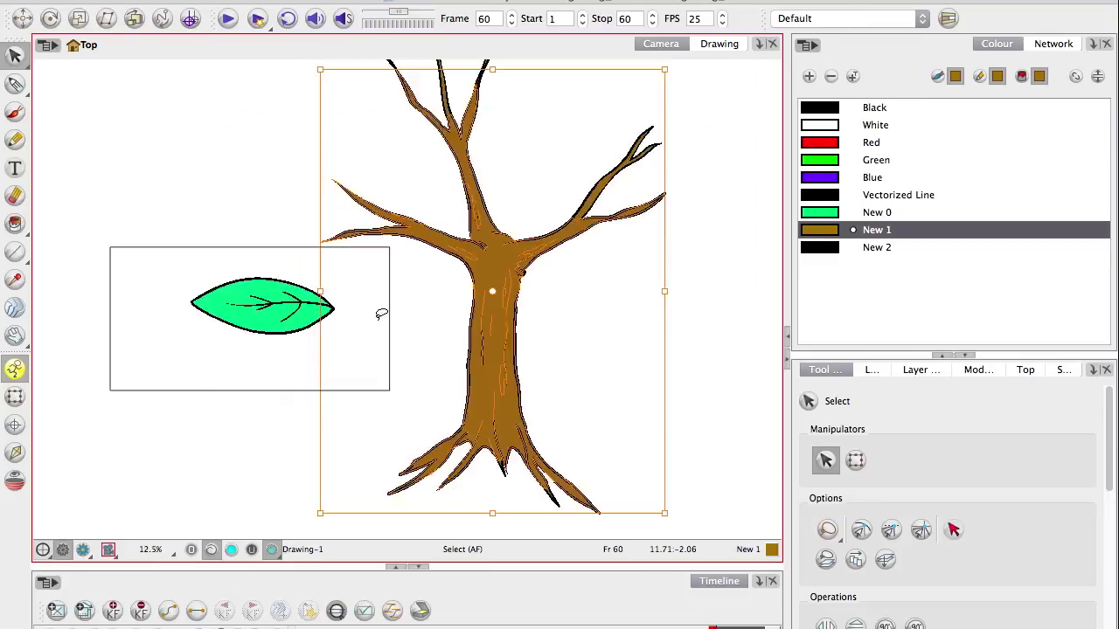
key("2")
mouse_move(254, 441)
left_mouse_down()
mouse_move(347, 372)
mouse_move(333, 277)
mouse_move(350, 127)
mouse_move(625, 177)
mouse_move(616, 509)
mouse_move(278, 408)
mouse_move(300, 387)
left_mouse_up()
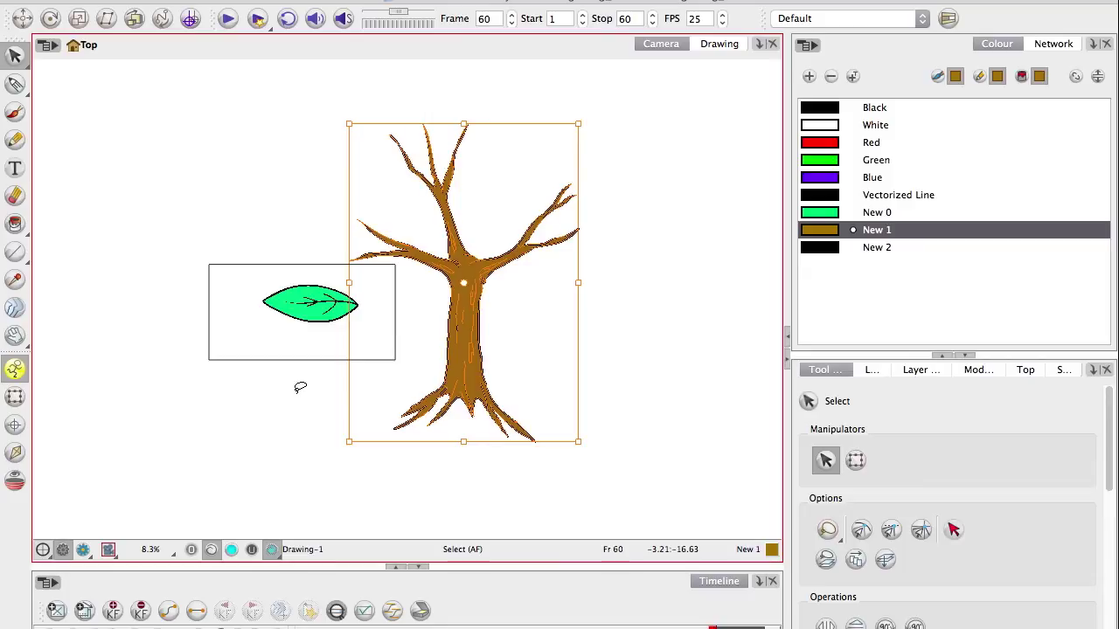
left_click(827, 531)
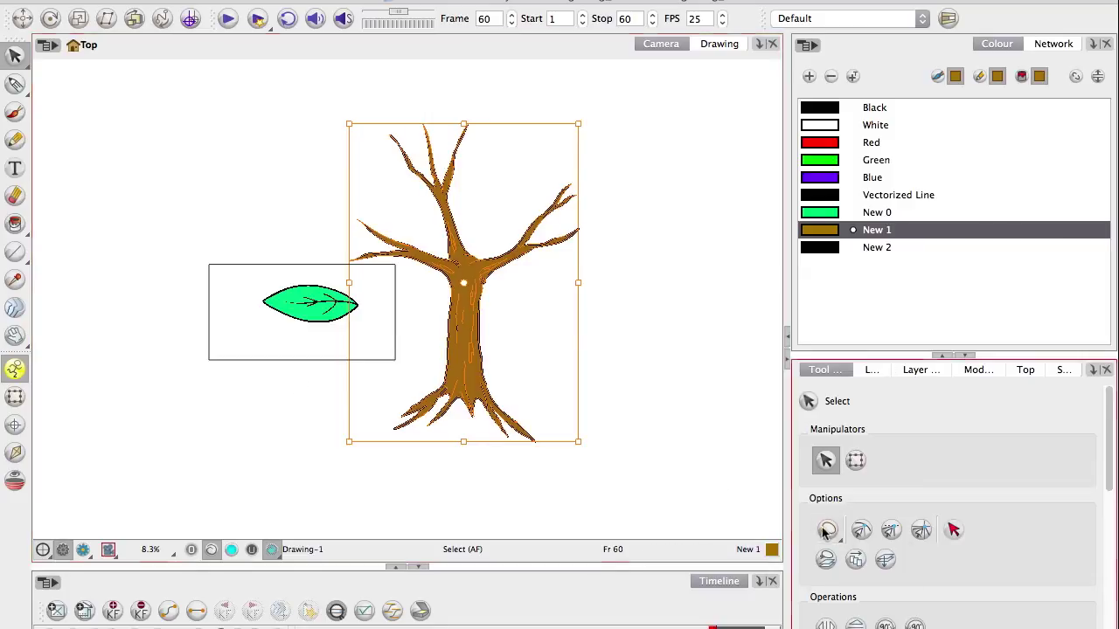
left_click(827, 531)
left_click(900, 448)
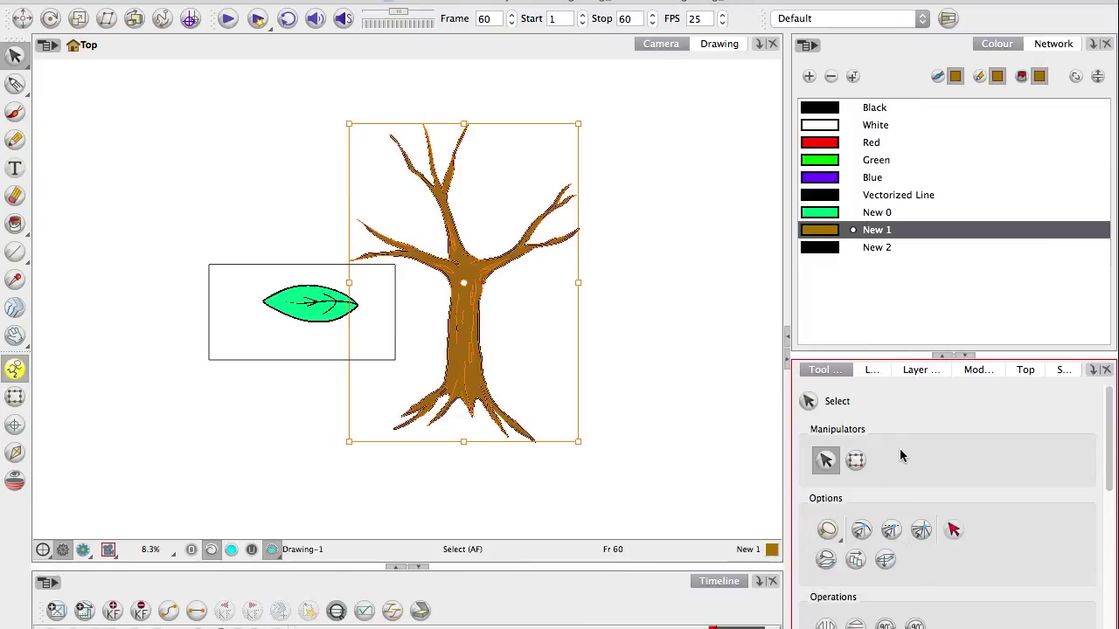
Step: Move the green leaf outside the camera frame, up and to the left, and lasso the whole tree
left_click(324, 301)
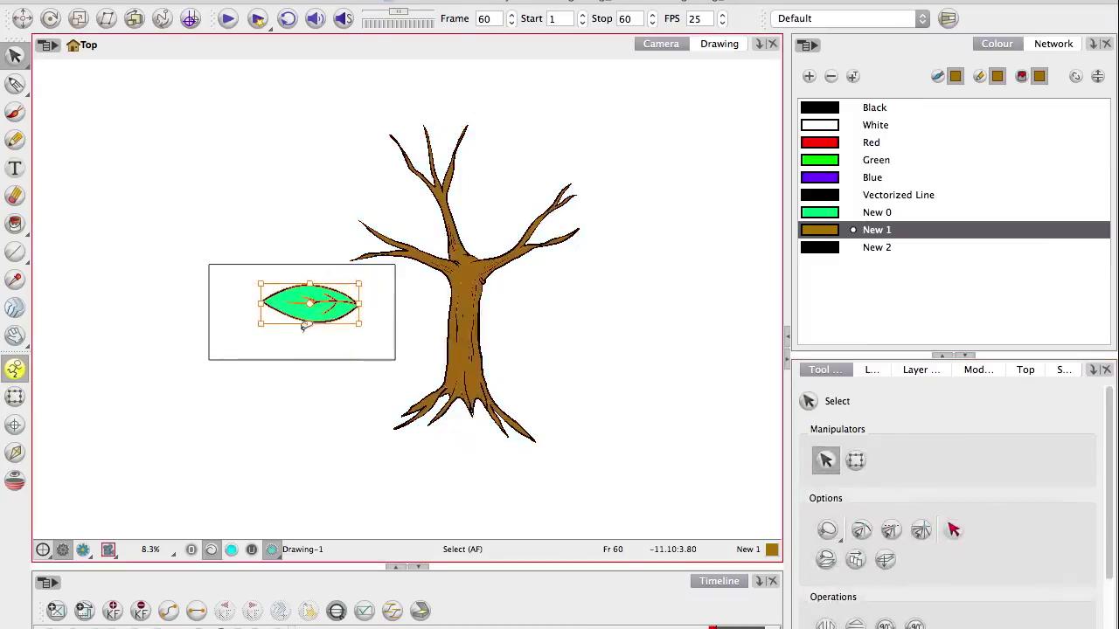
left_click_drag(302, 317, 155, 229)
key("2")
key("1")
mouse_move(327, 155)
left_mouse_down()
mouse_move(367, 440)
mouse_move(360, 420)
left_mouse_up()
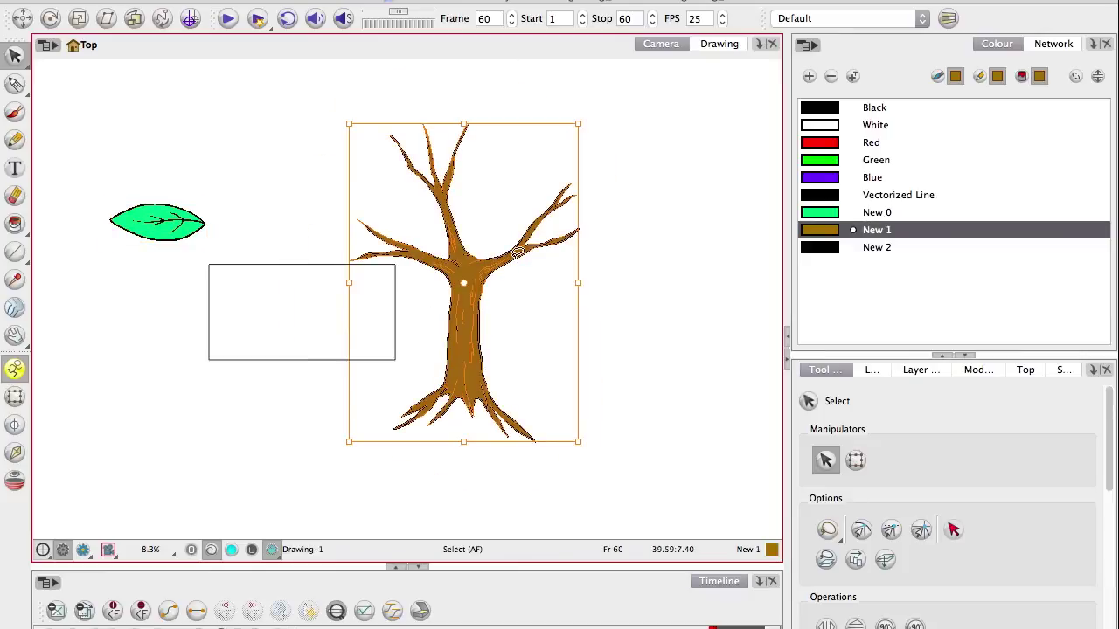
Step: Try shrinking and moving the tree and enlarging it far beyond the camera frame, and undo the enlargement
left_click_drag(350, 124, 419, 217)
left_click_drag(463, 320, 312, 333)
left_click_drag(312, 333, 324, 350)
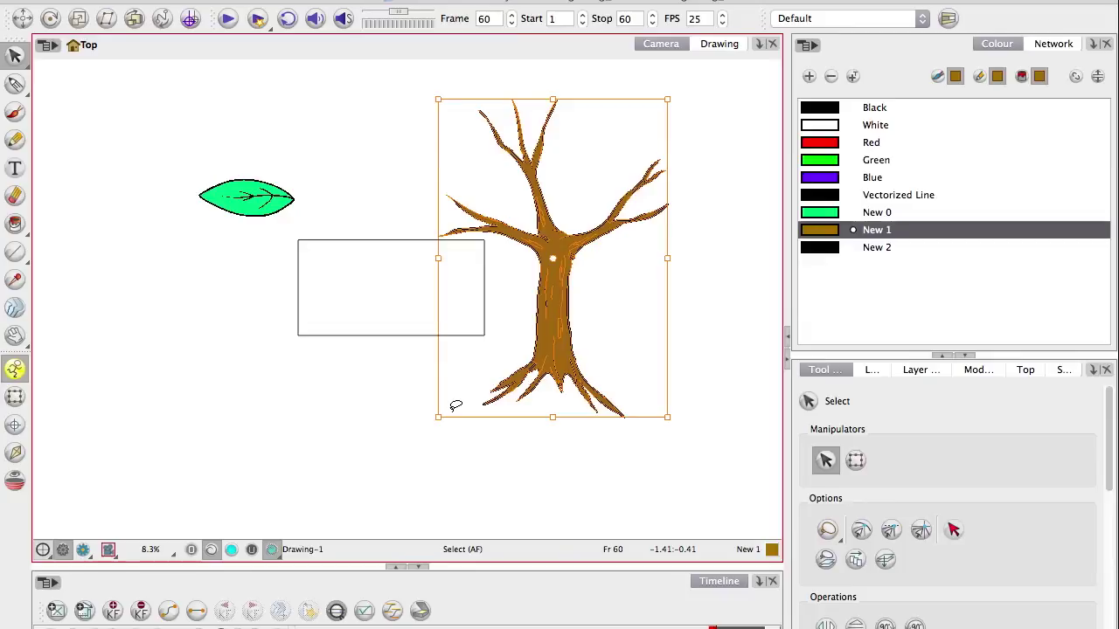
key("2")
key("1")
left_click_drag(432, 414, 65, 615)
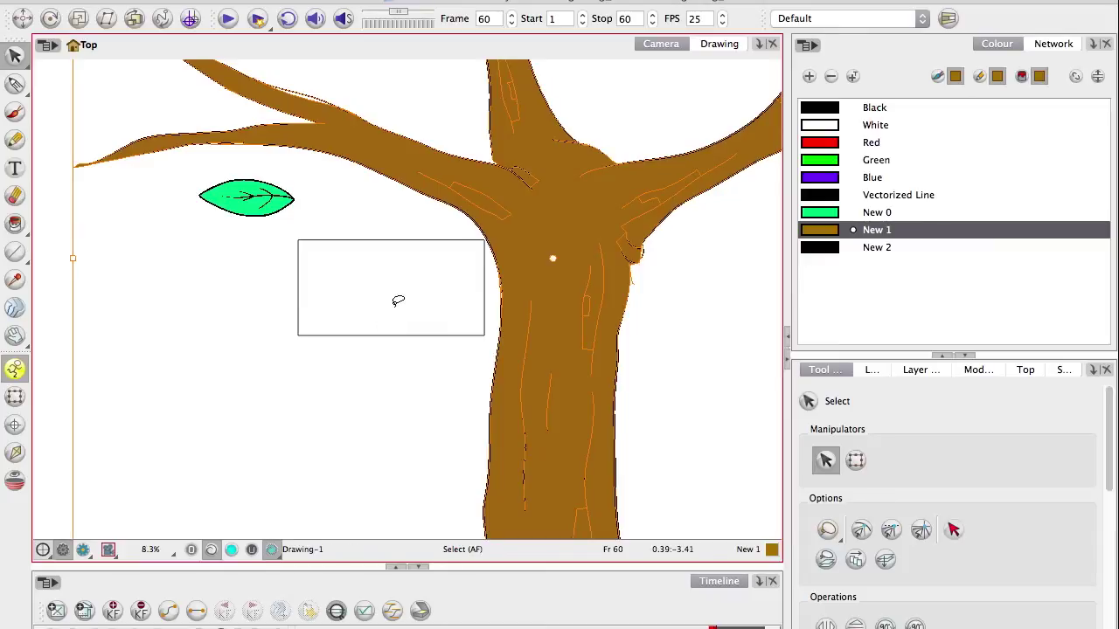
key("ctrl+z")
Step: Scale the selected tree down to roughly the height of the camera frame
left_click_drag(432, 420, 399, 322)
key("2")
key("2")
left_click_drag(230, 345, 347, 413)
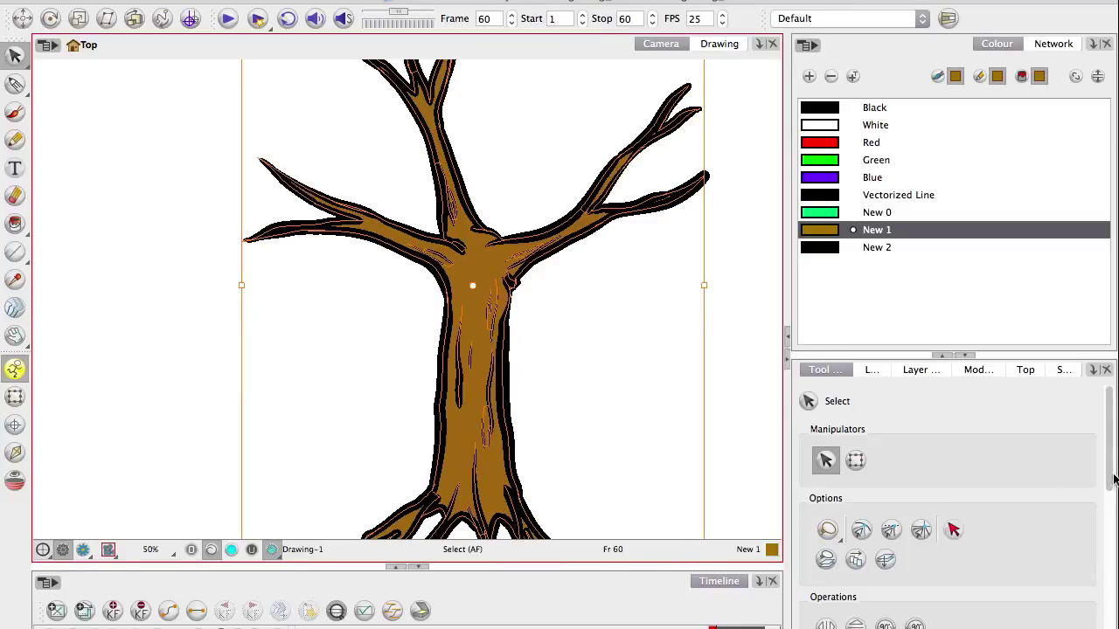
Step: Set the maximum pencil size of the selected tree lines to 8 and deselect the tree
scroll(1114, 478, "down", 5)
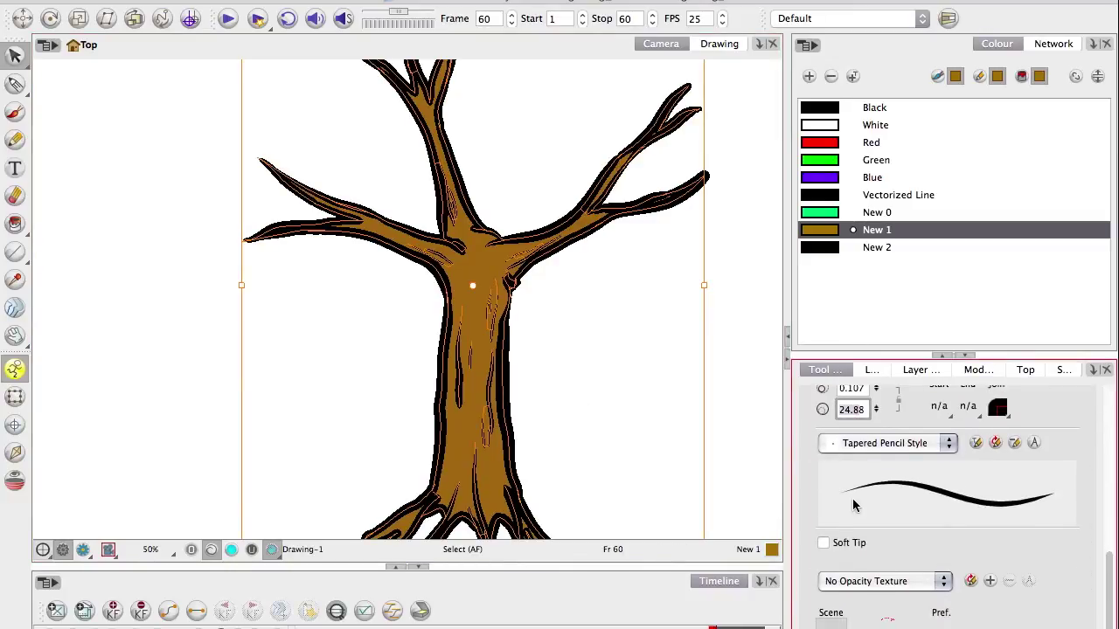
type("88")
key("Return")
left_click_drag(855, 412, 807, 459)
type("8")
key("Return")
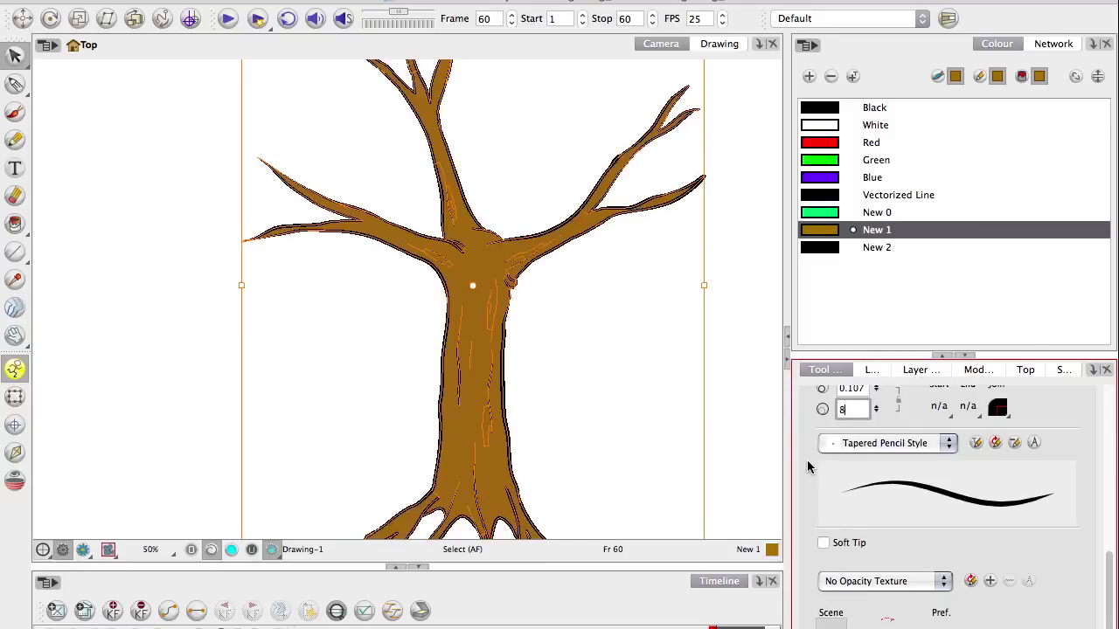
left_click(363, 344)
key("space")
left_click_drag(265, 404, 289, 385)
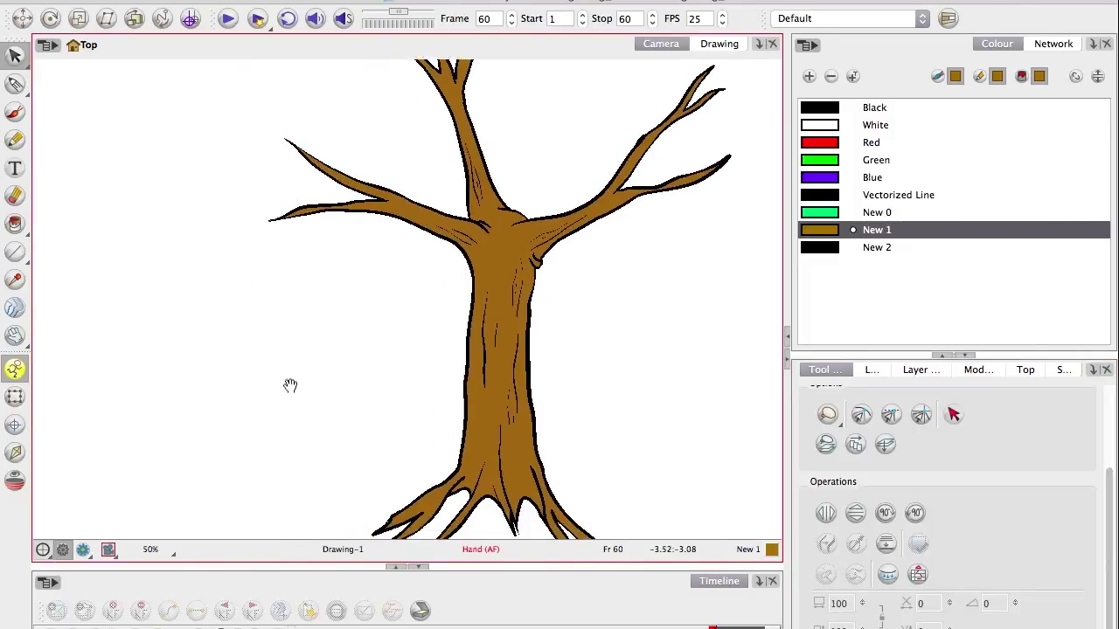
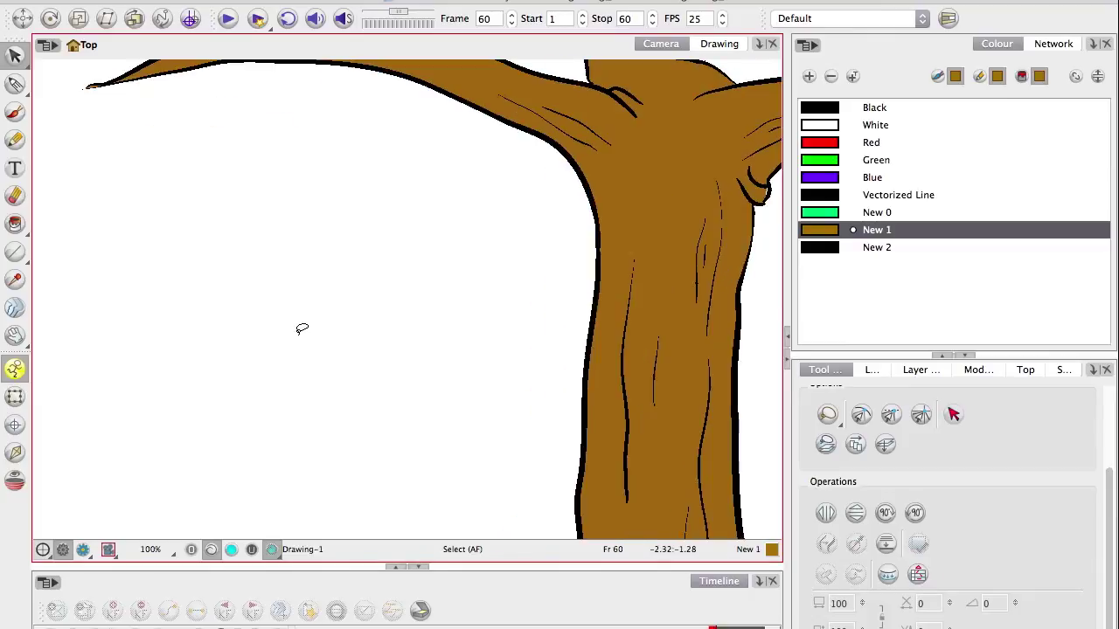
Step: Delete the tiny stray mark beside the trunk just below the knot
left_click_drag(503, 290, 222, 315)
key("2")
key("2")
key("2")
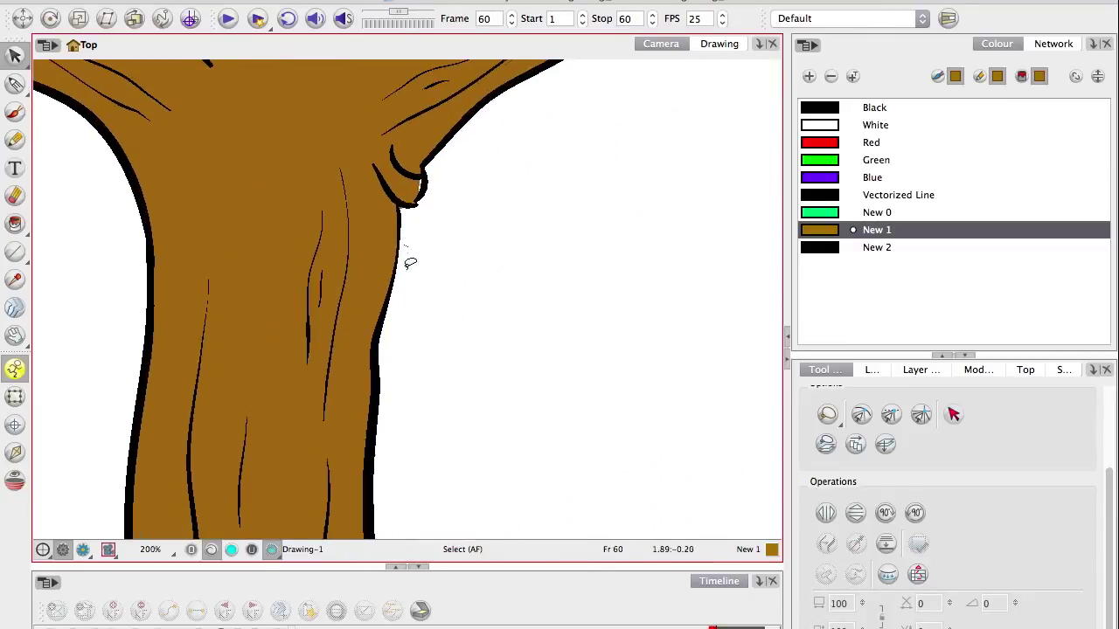
mouse_move(409, 264)
left_mouse_down()
mouse_move(417, 229)
mouse_move(407, 240)
left_mouse_up()
key("Delete")
left_click_drag(222, 340, 290, 364)
scroll(262, 350, "down", 6)
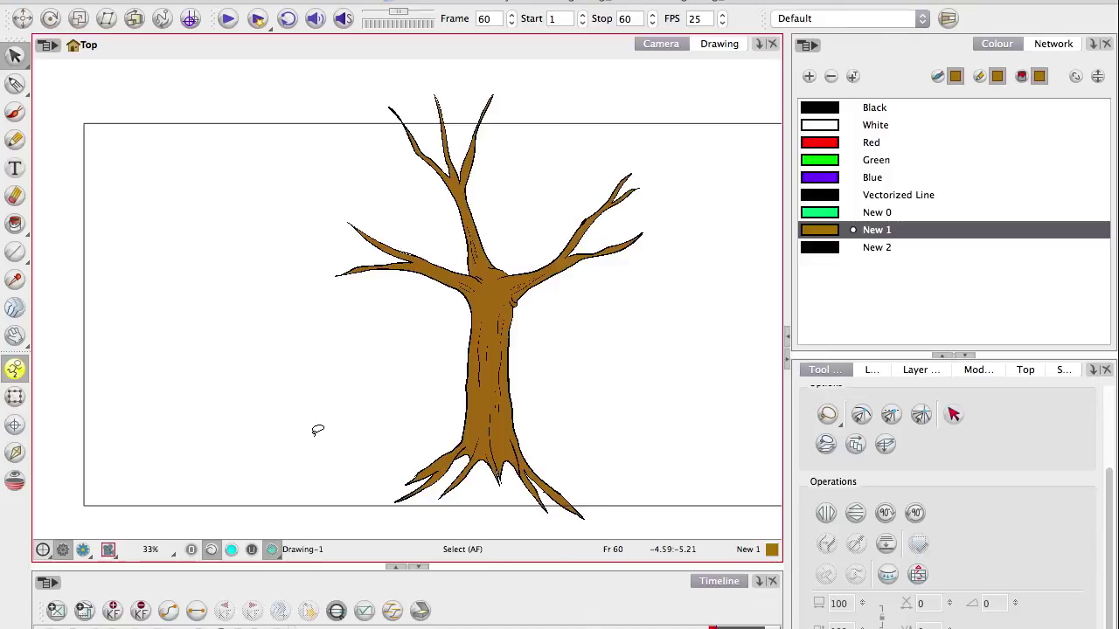
Step: Select all of the tree's artwork with the Select tool and clear the selection
key("space")
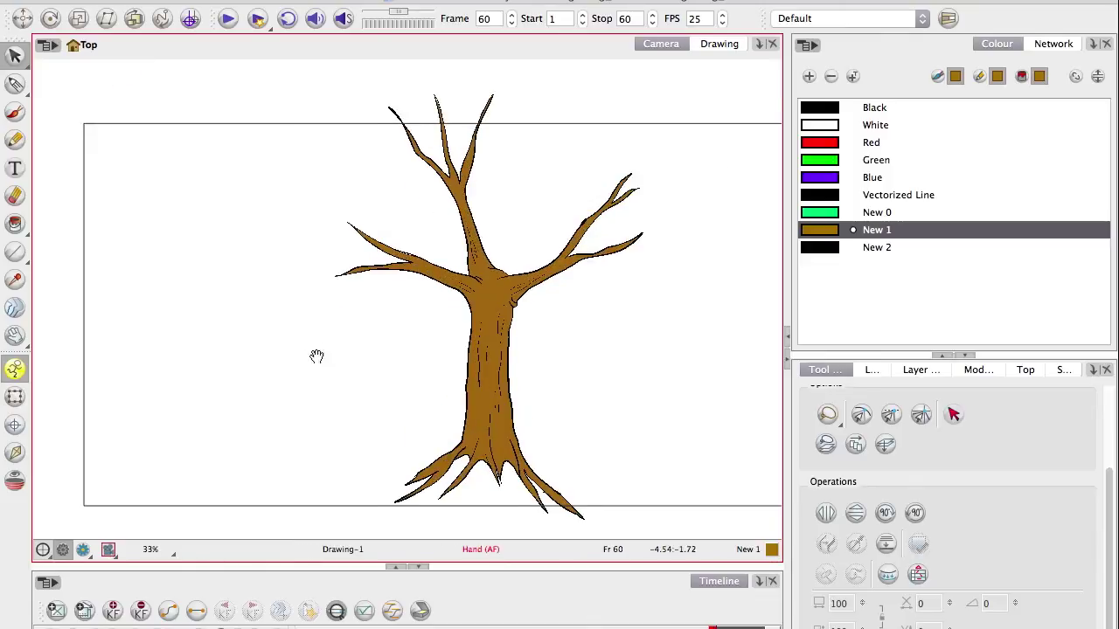
left_click_drag(320, 357, 345, 354)
key("2")
key("2")
key("2")
key("2")
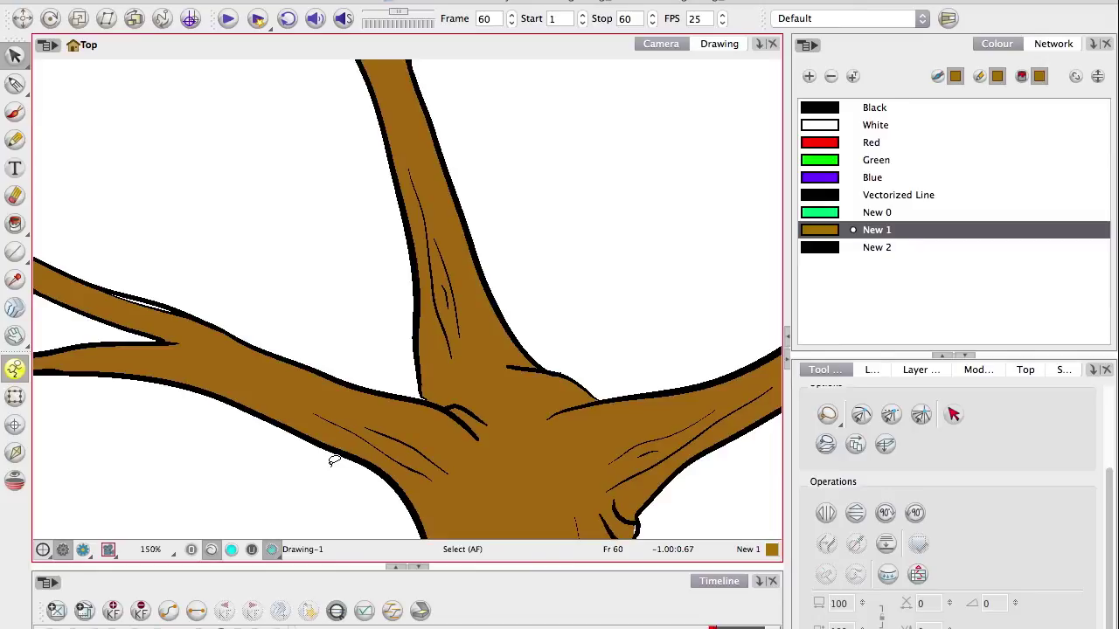
left_click(18, 58)
left_click(23, 63)
left_click(317, 187)
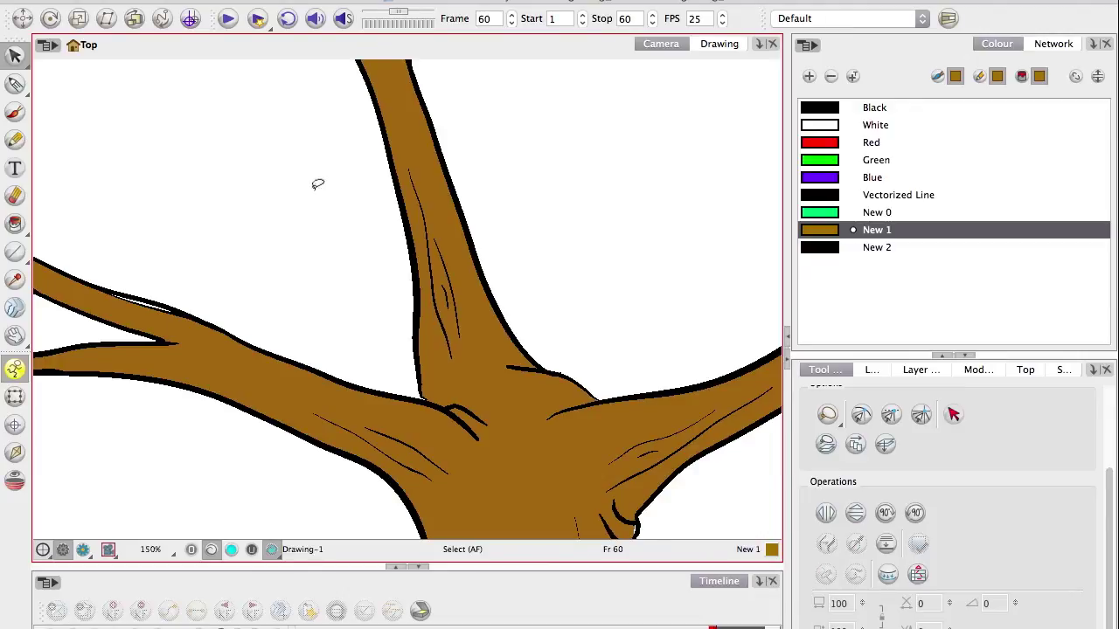
key("ctrl+a")
key("2")
key("2")
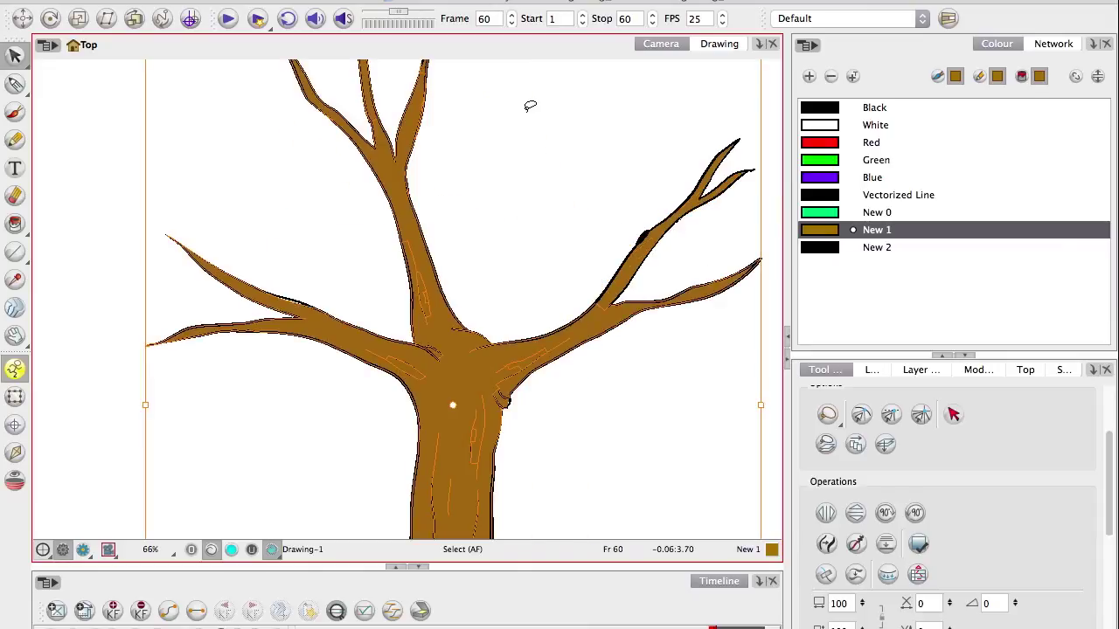
left_click(529, 106)
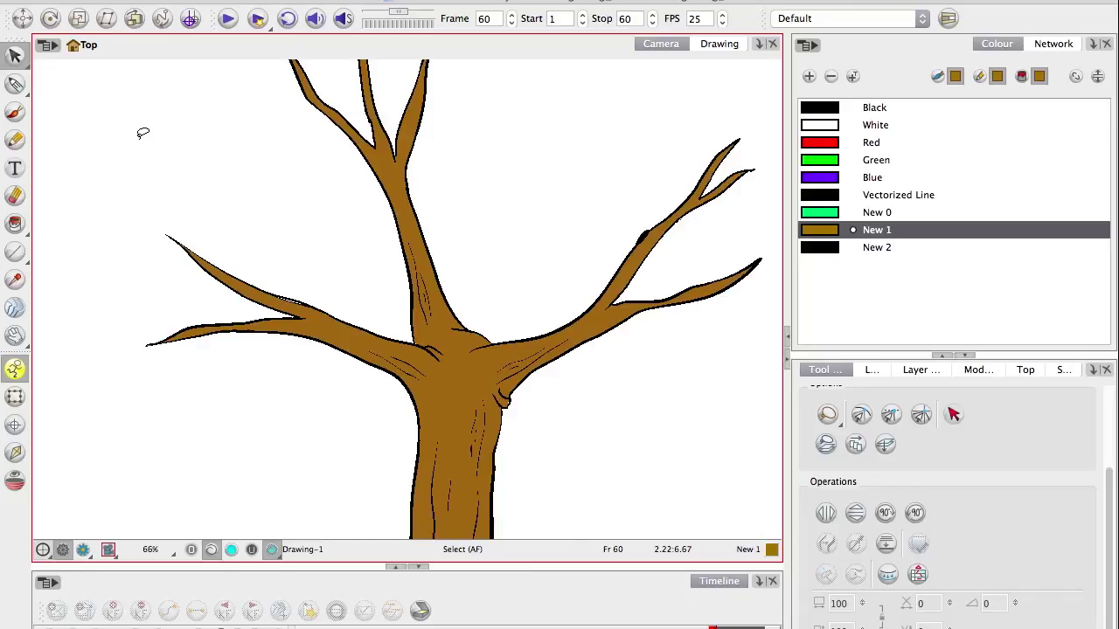
Step: Cut a curved piece out of the trunk's left side with the Cutter tool and move it clear of the tree
mouse_move(15, 83)
left_mouse_down()
mouse_move(131, 99)
mouse_move(47, 116)
mouse_move(15, 81)
left_mouse_up()
left_click_drag(12, 59, 72, 77)
key("space")
left_click_drag(374, 423, 441, 216)
mouse_move(363, 210)
left_mouse_down()
mouse_move(540, 215)
mouse_move(273, 244)
left_mouse_up()
left_click_drag(495, 312, 301, 329)
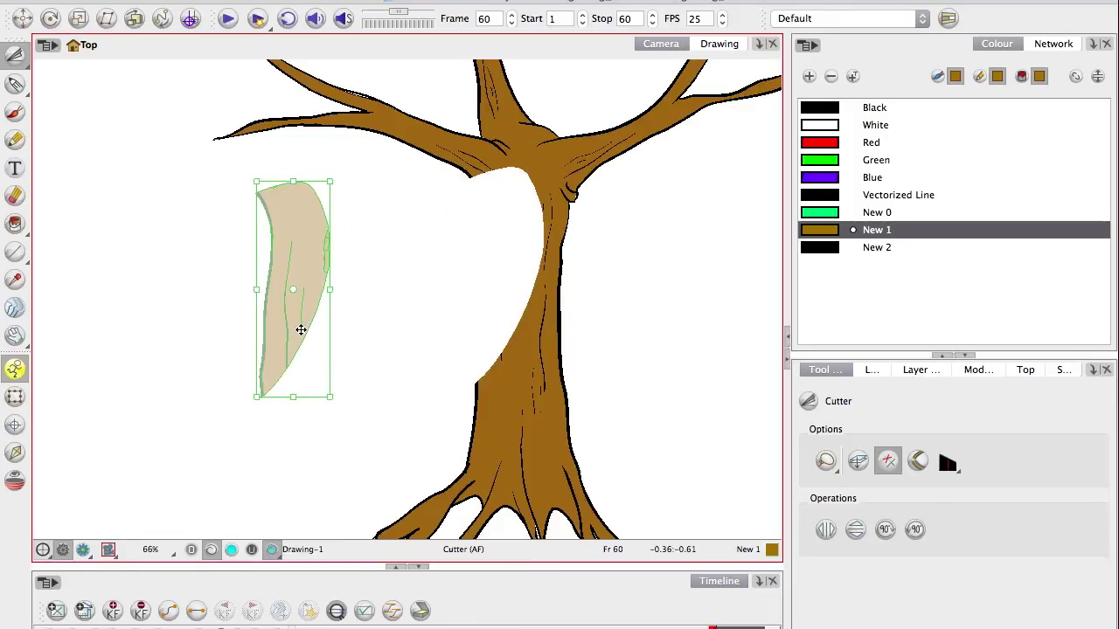
Step: Undo the move of the cut trunk piece and the Cutter selection
key("super+z")
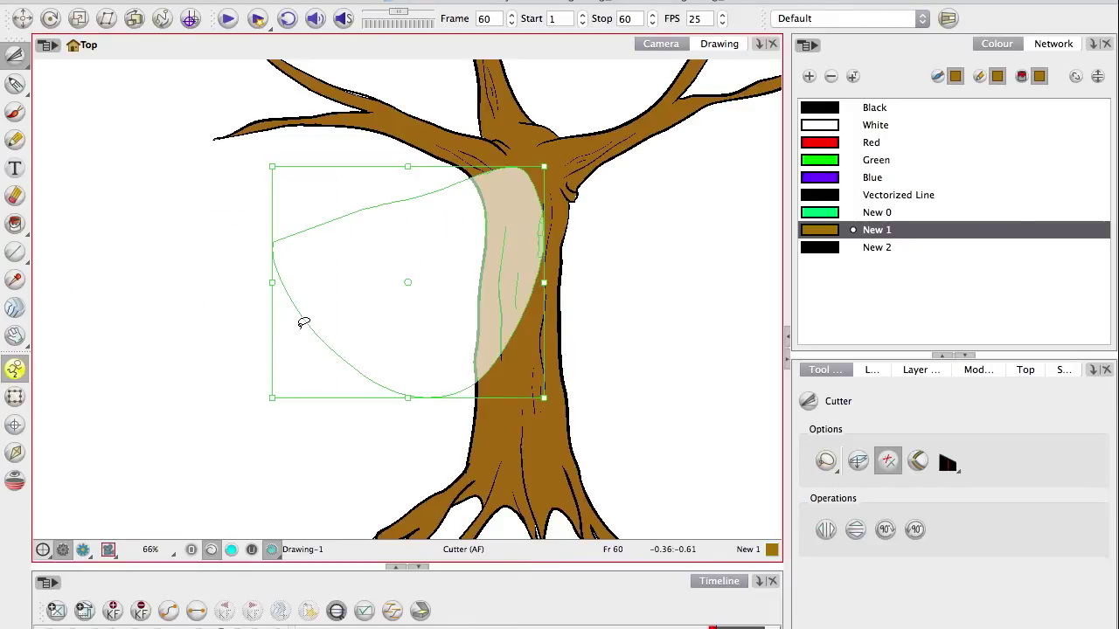
key("super+z")
key("1")
key("space")
left_click_drag(294, 344, 328, 424)
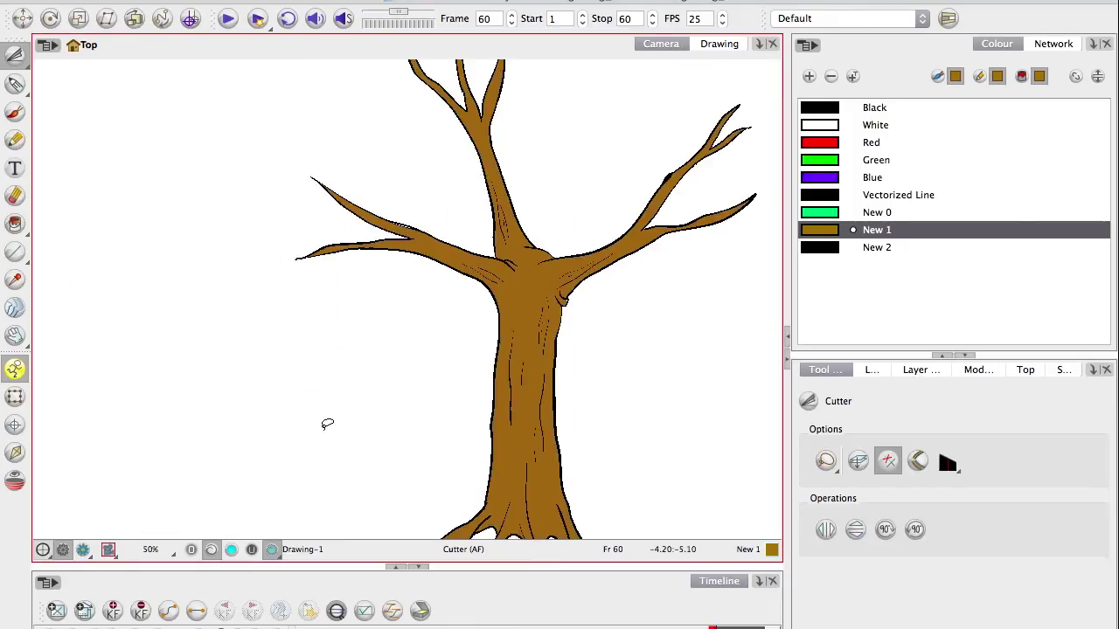